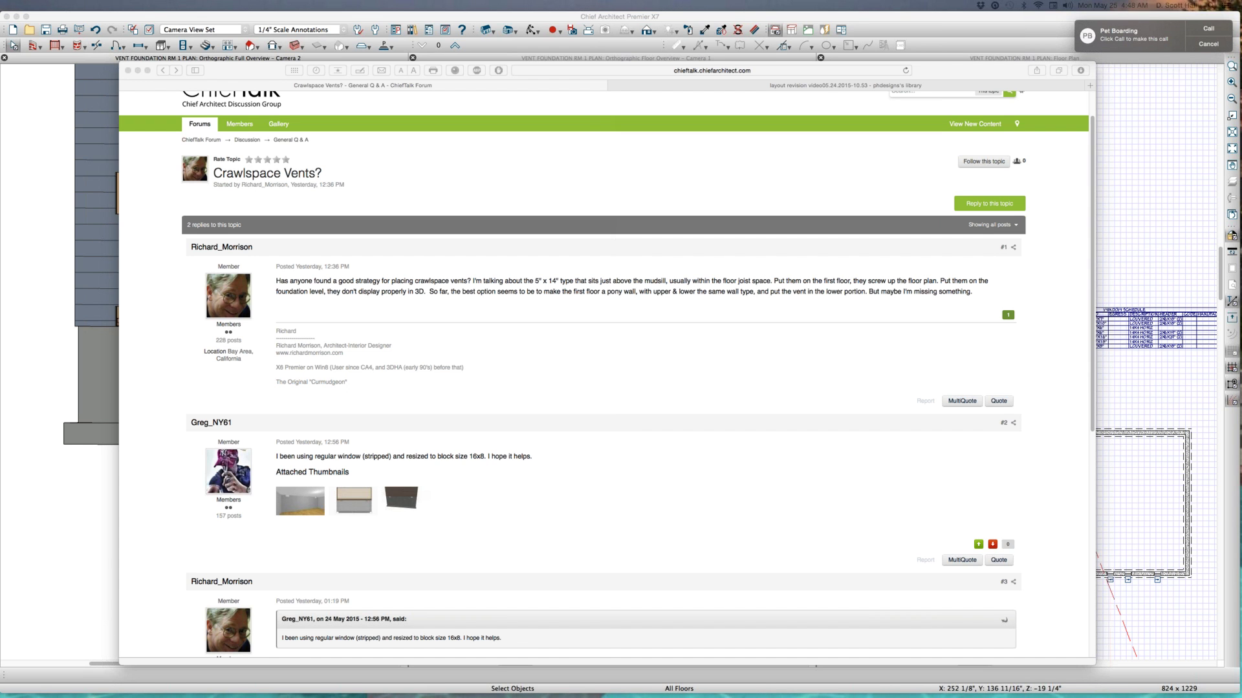
# Read the opening question in the Crawlspace Vents forum topic about placing vents in the floor joist space
pyautogui.click(289, 283)
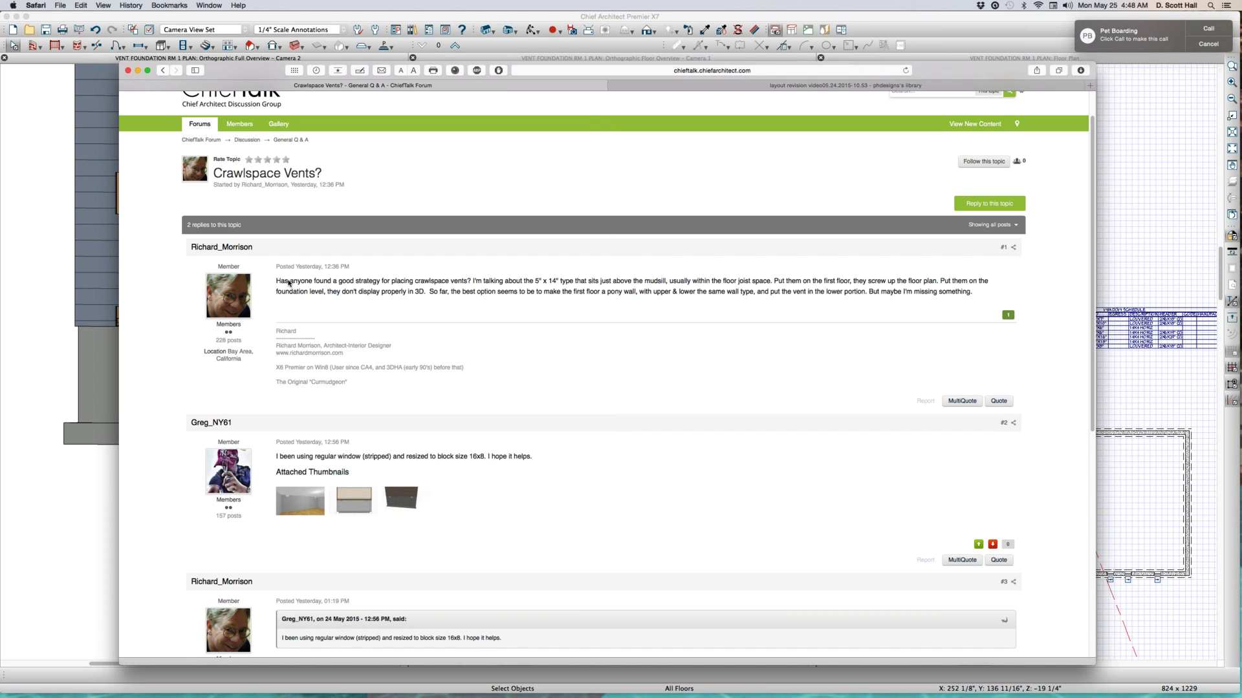
pyautogui.moveTo(281, 283); pyautogui.dragTo(585, 296)
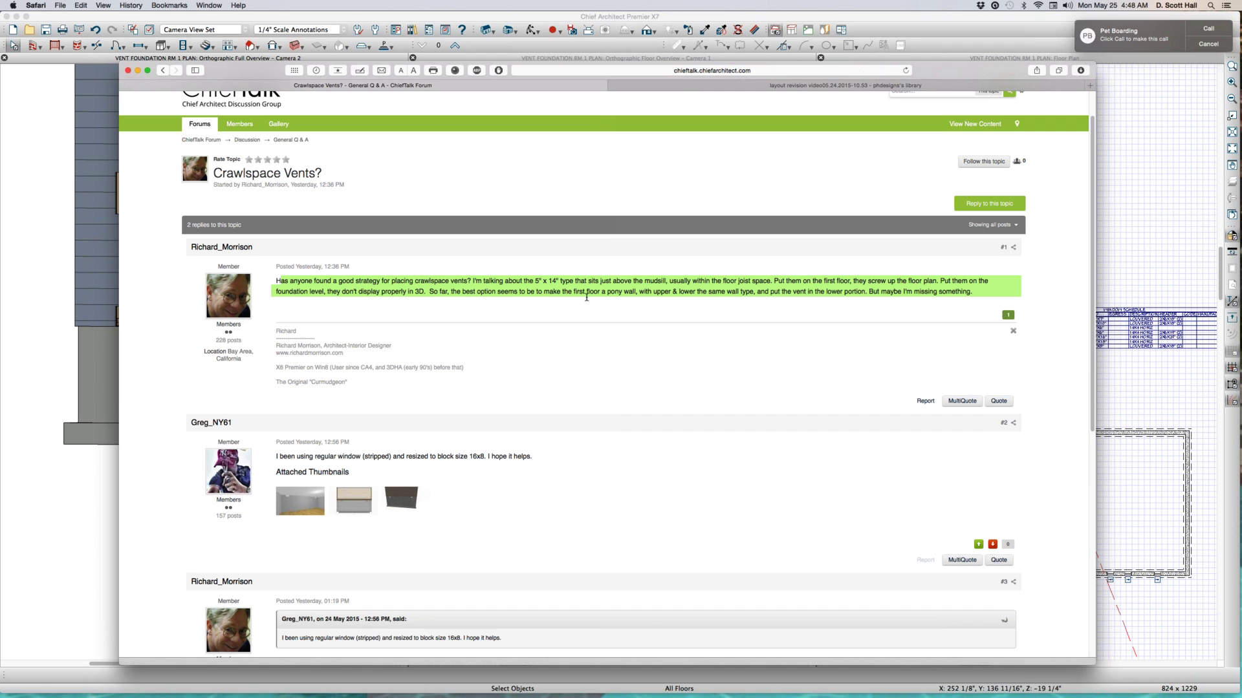
pyautogui.moveTo(601, 292); pyautogui.dragTo(807, 292)
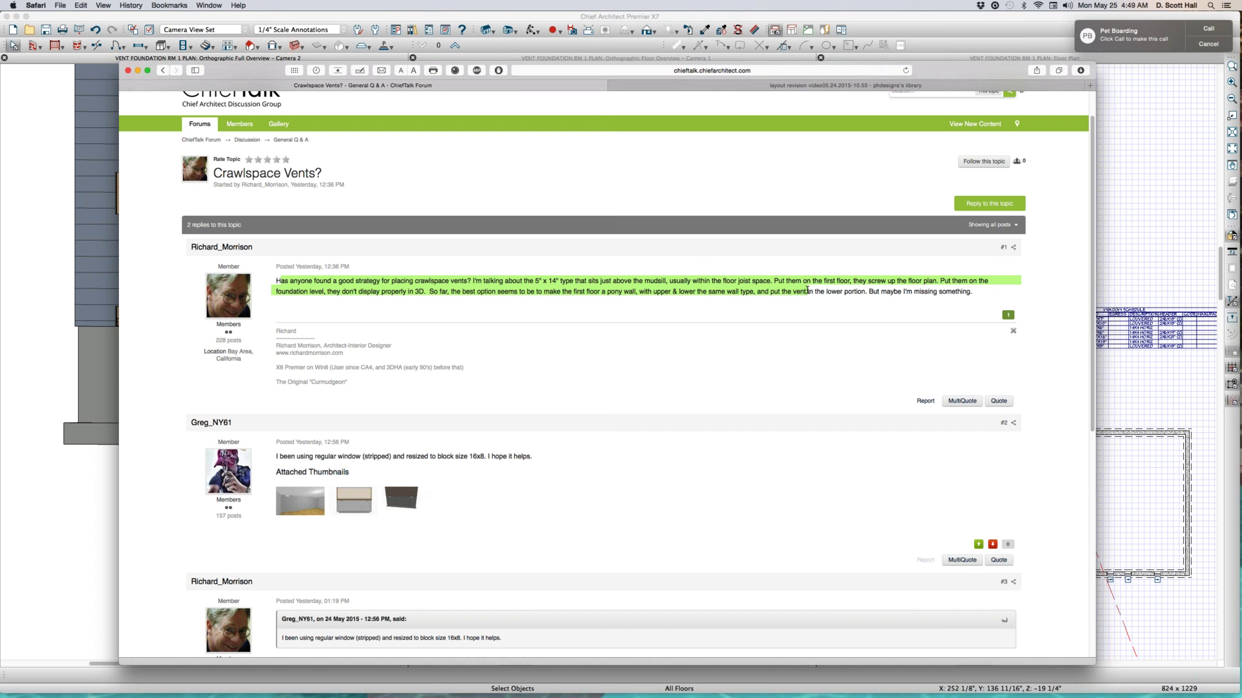
pyautogui.moveTo(807, 291); pyautogui.dragTo(901, 302)
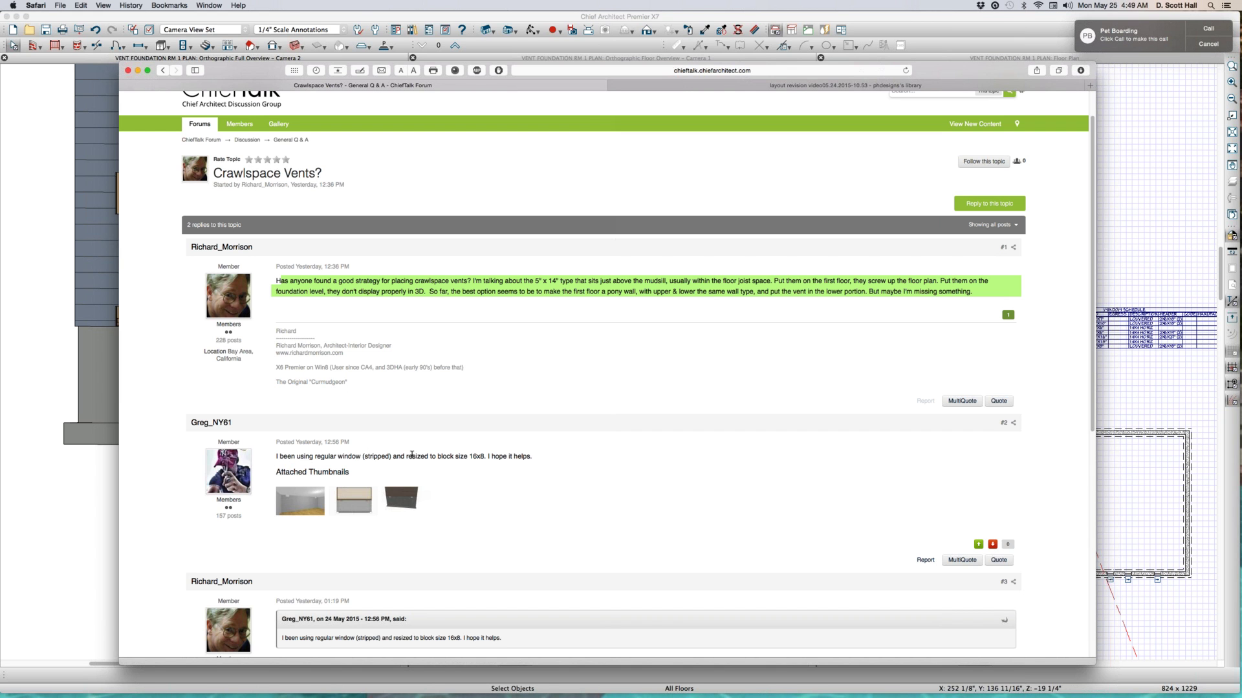
# Read the replies to the topic and view the attached basement view image
pyautogui.click(349, 468)
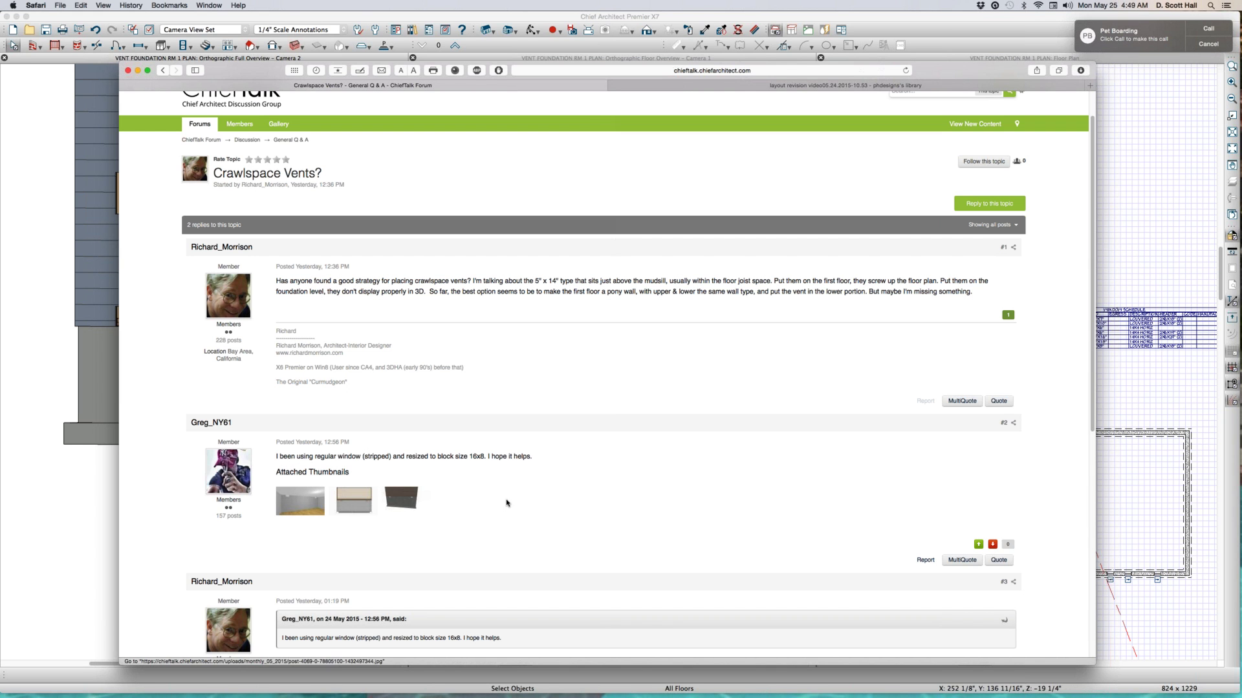
pyautogui.scroll(-5, 505, 500)
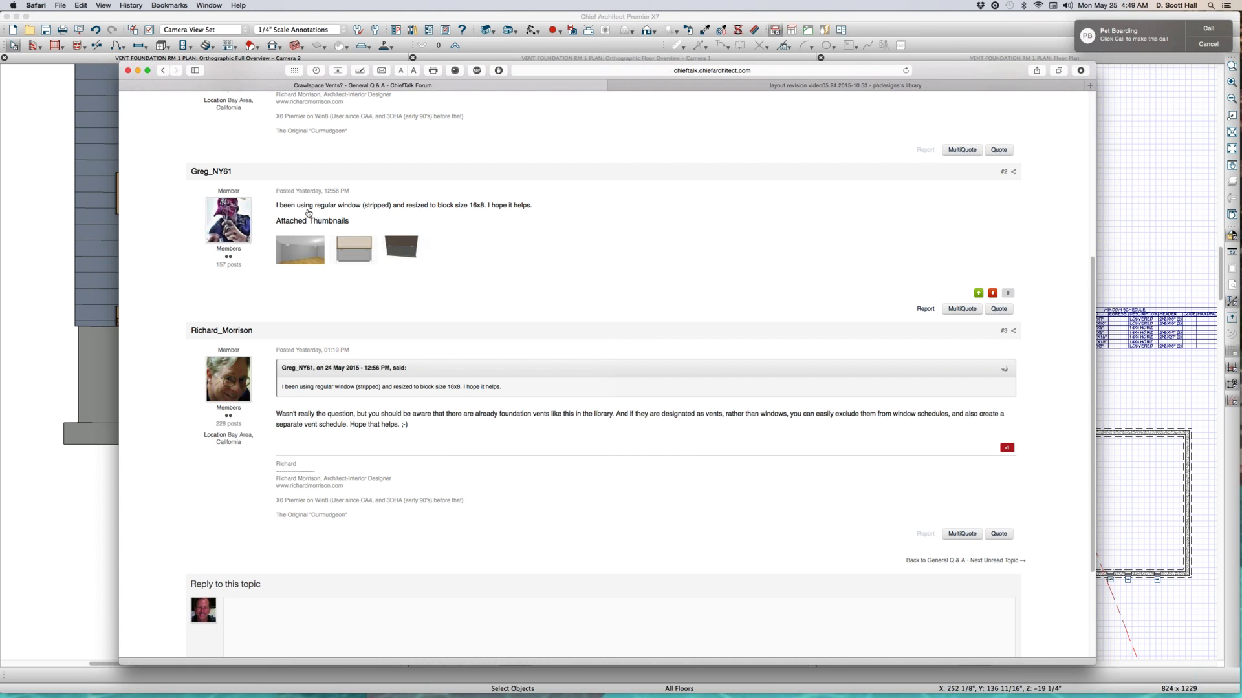
pyautogui.click(289, 257)
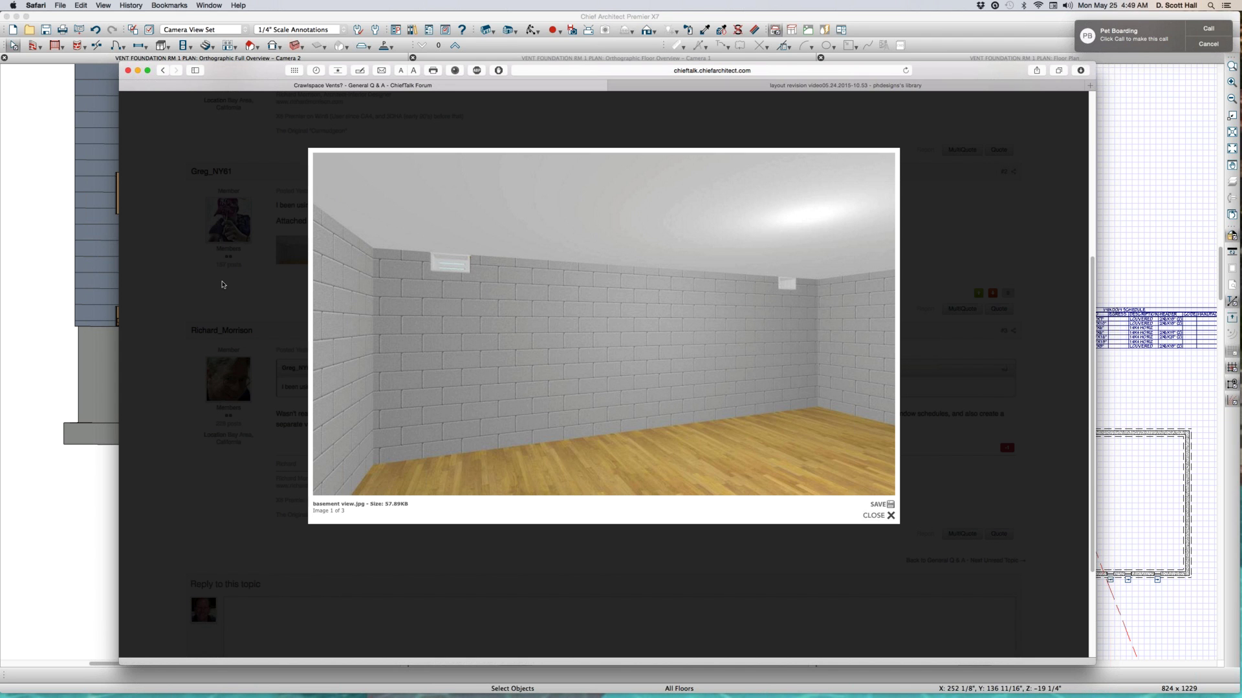
pyautogui.click(235, 312)
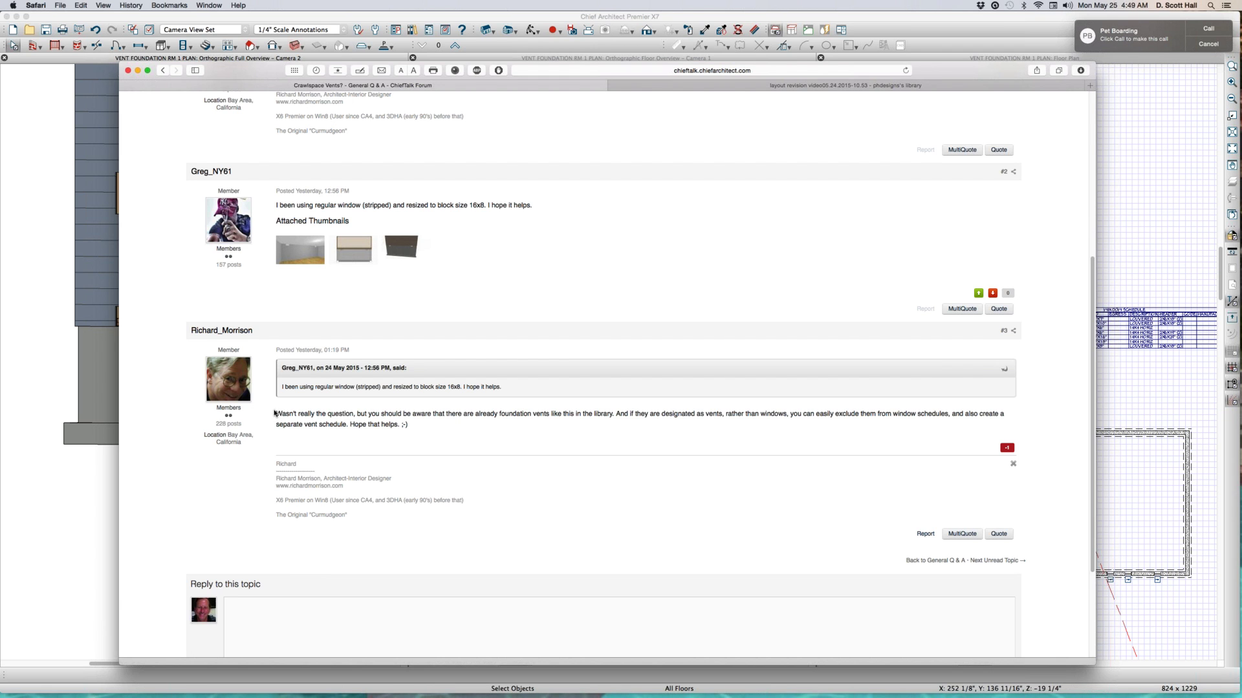
pyautogui.tripleClick(374, 452)
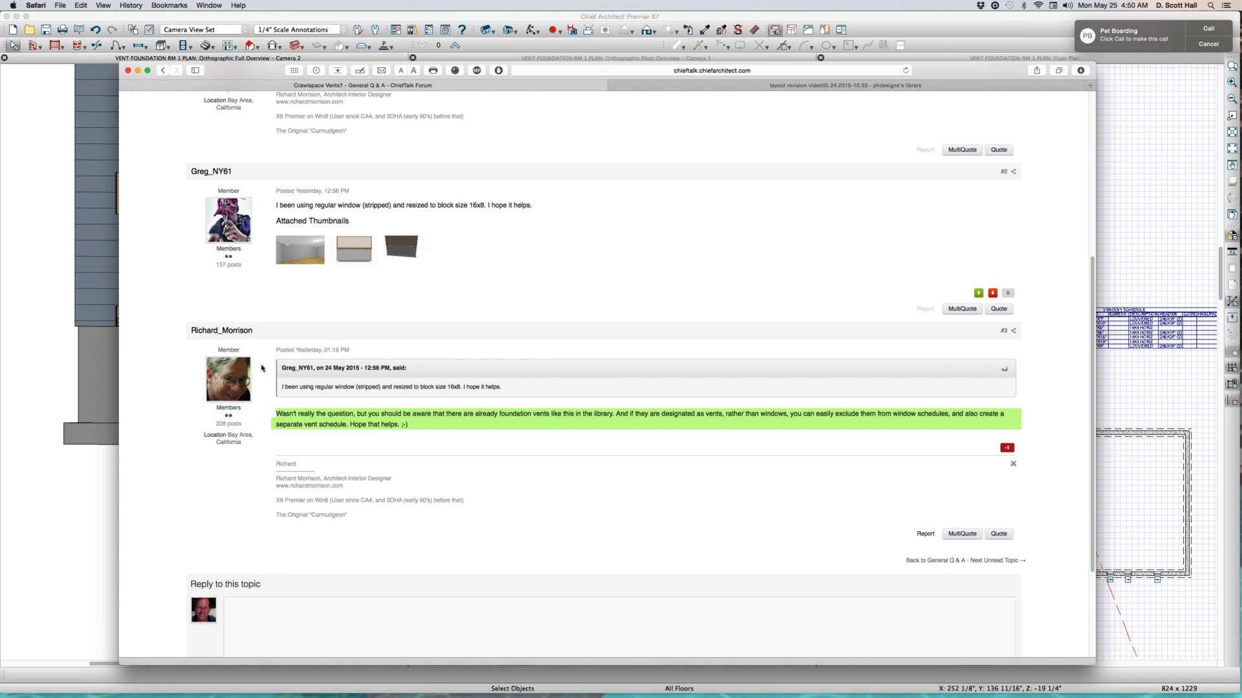
# Switch to Chief Architect and examine the existing foundation vents in both camera overviews and the floor plan
pyautogui.click(55, 518)
pyautogui.scroll(-2, 95, 326)
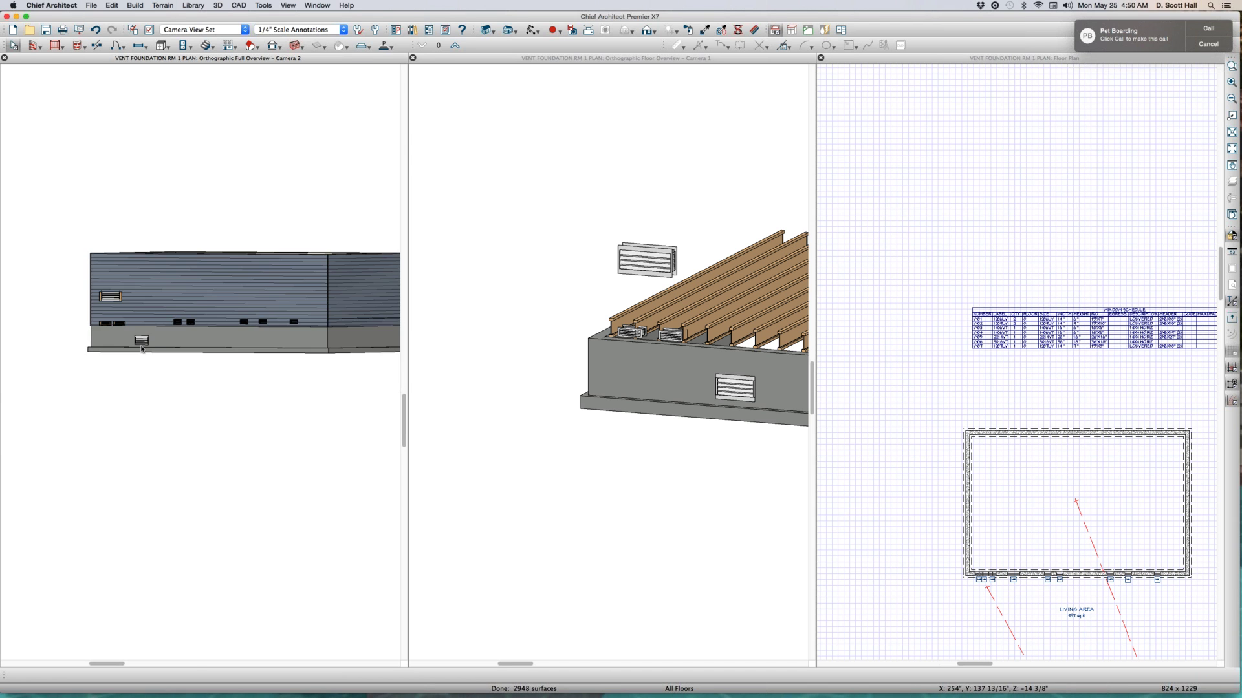
pyautogui.scroll(1, 272, 335)
pyautogui.scroll(1, 172, 291)
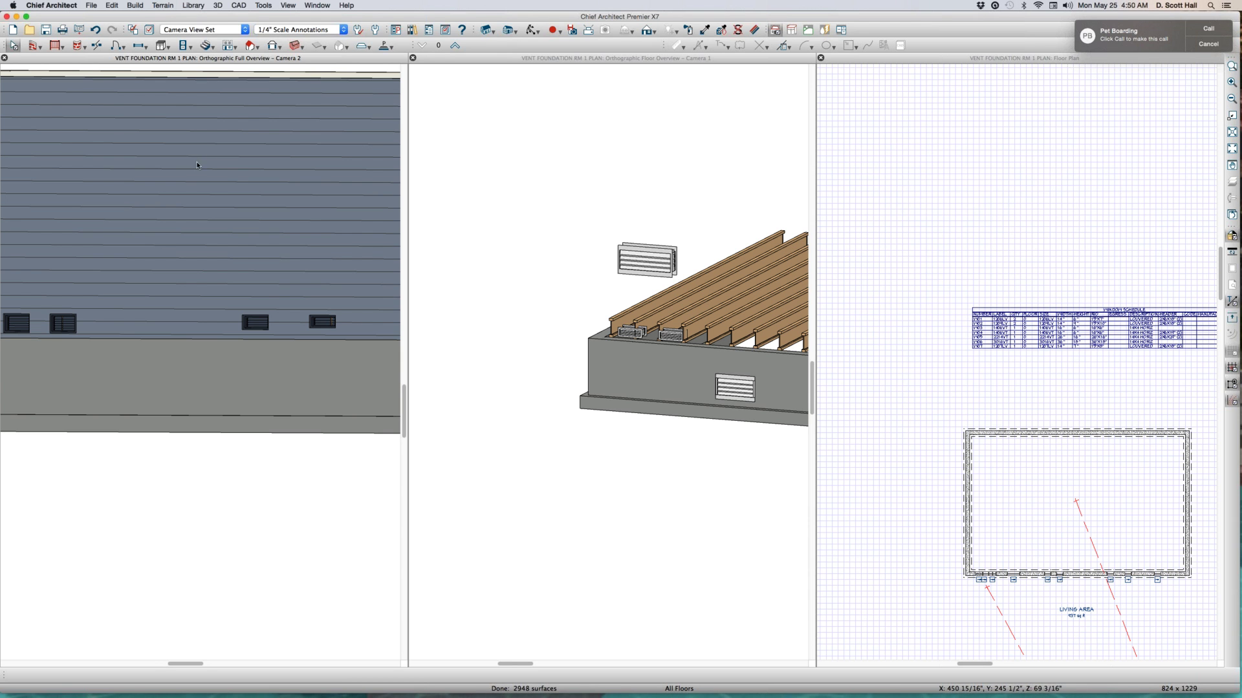
pyautogui.scroll(-1, 179, 277)
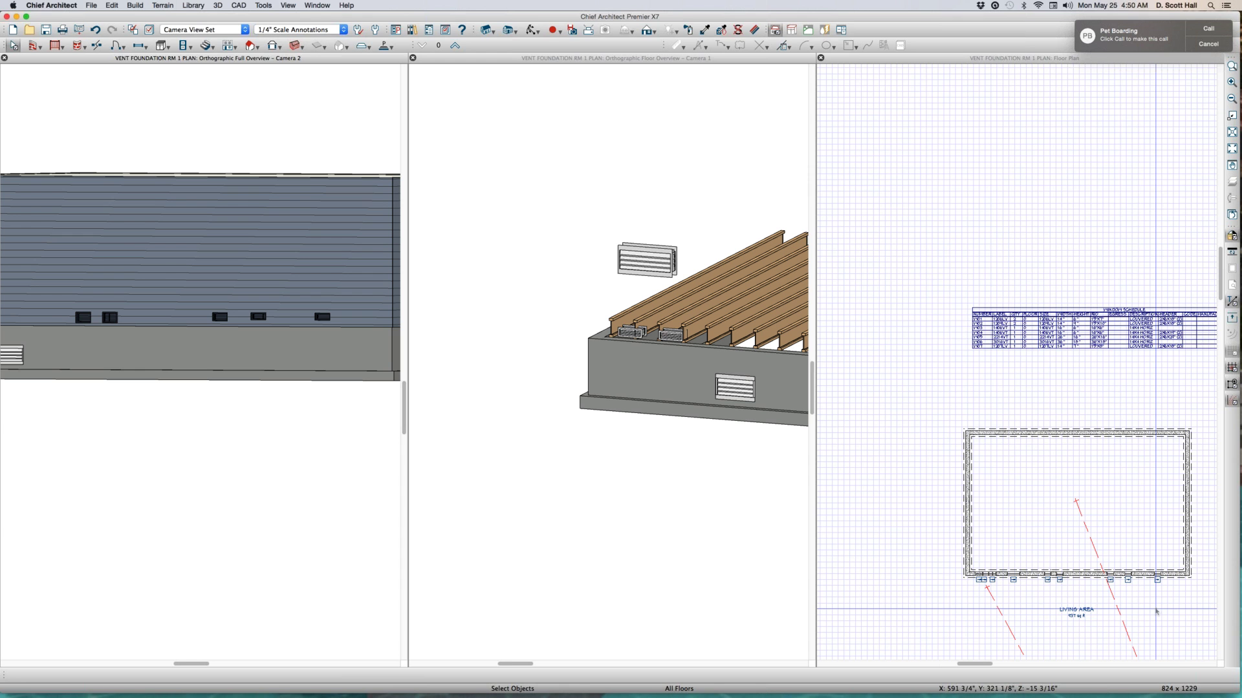
pyautogui.scroll(5, 1156, 611)
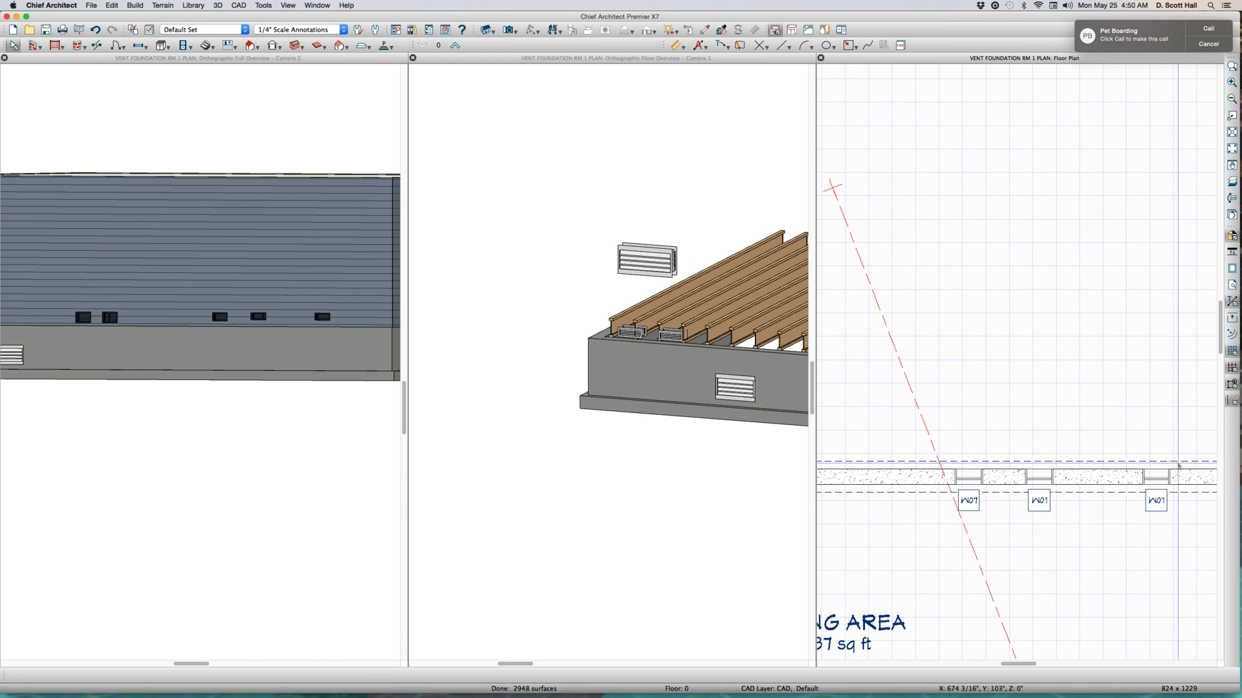
pyautogui.click(1157, 477)
pyautogui.scroll(2, 1158, 479)
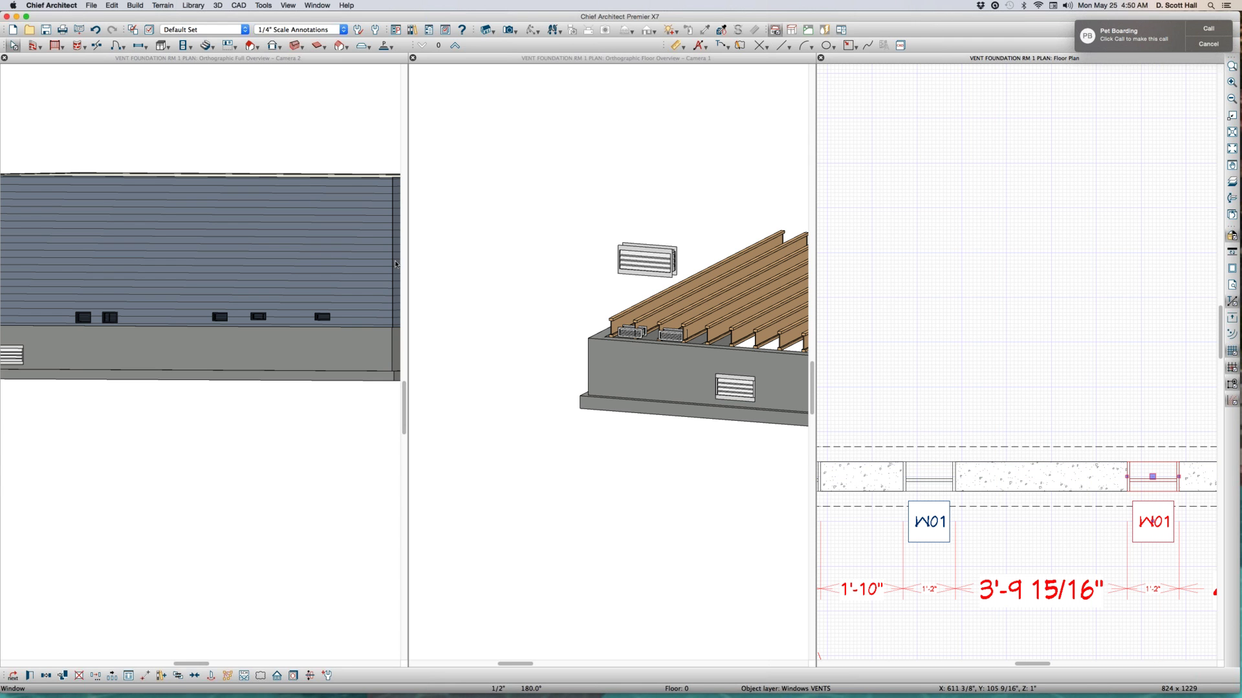
pyautogui.scroll(-5, 527, 258)
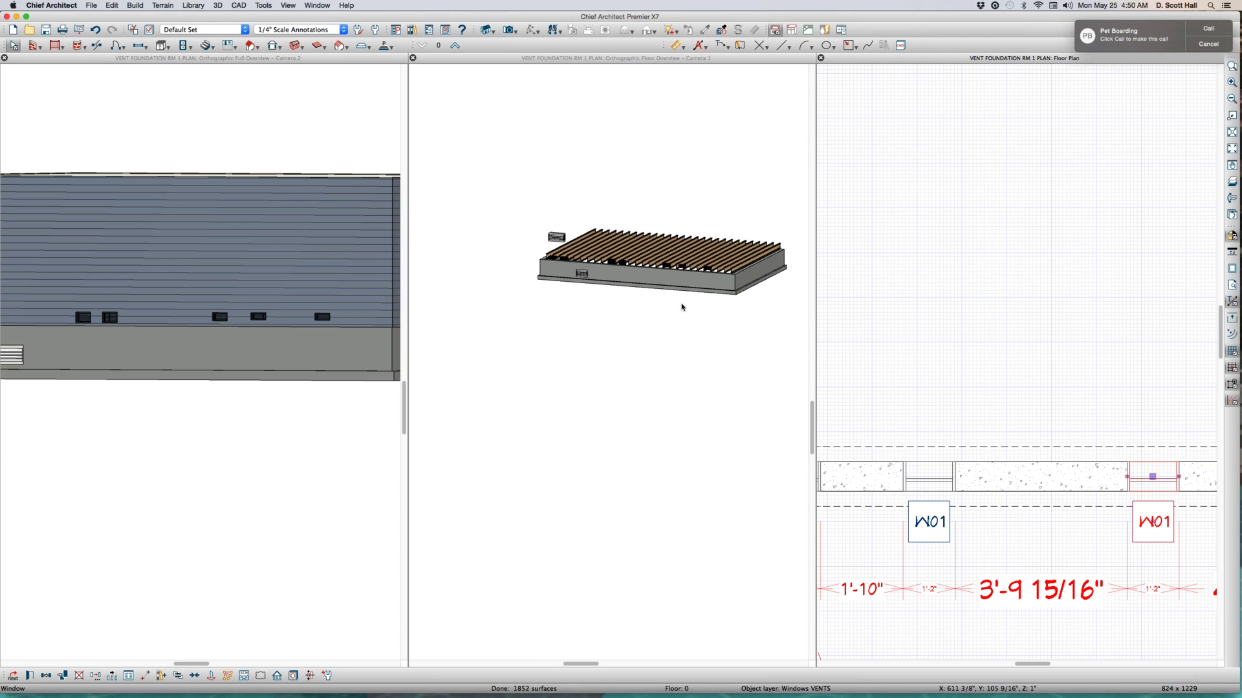
pyautogui.scroll(2, 718, 294)
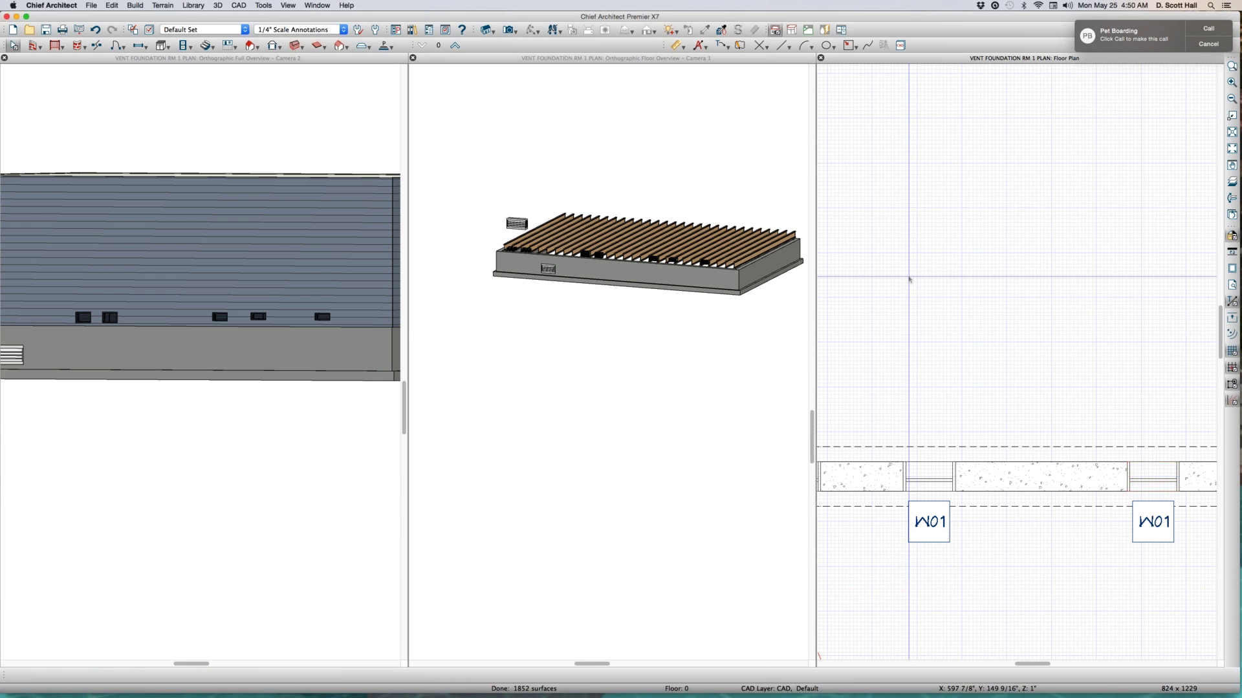
# Place a new window in the foundation wall between the last W01 vent and the building corner
pyautogui.scroll(-5, 1033, 341)
pyautogui.click(965, 297)
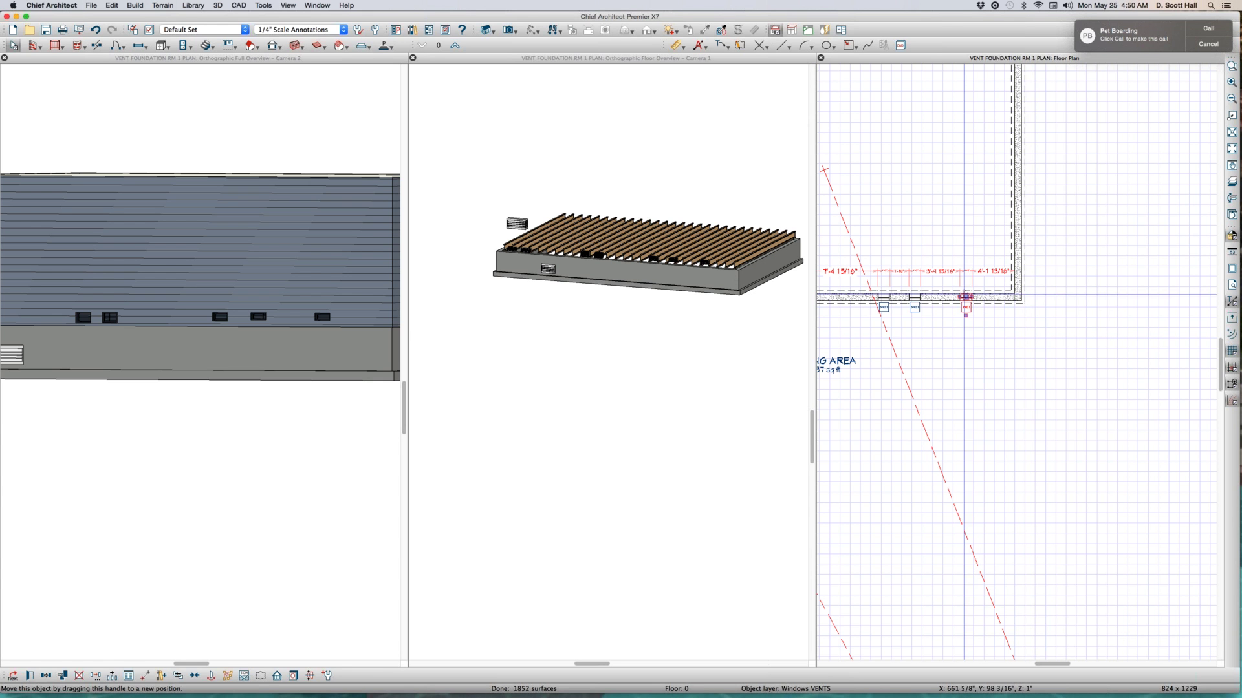
pyautogui.scroll(3, 979, 295)
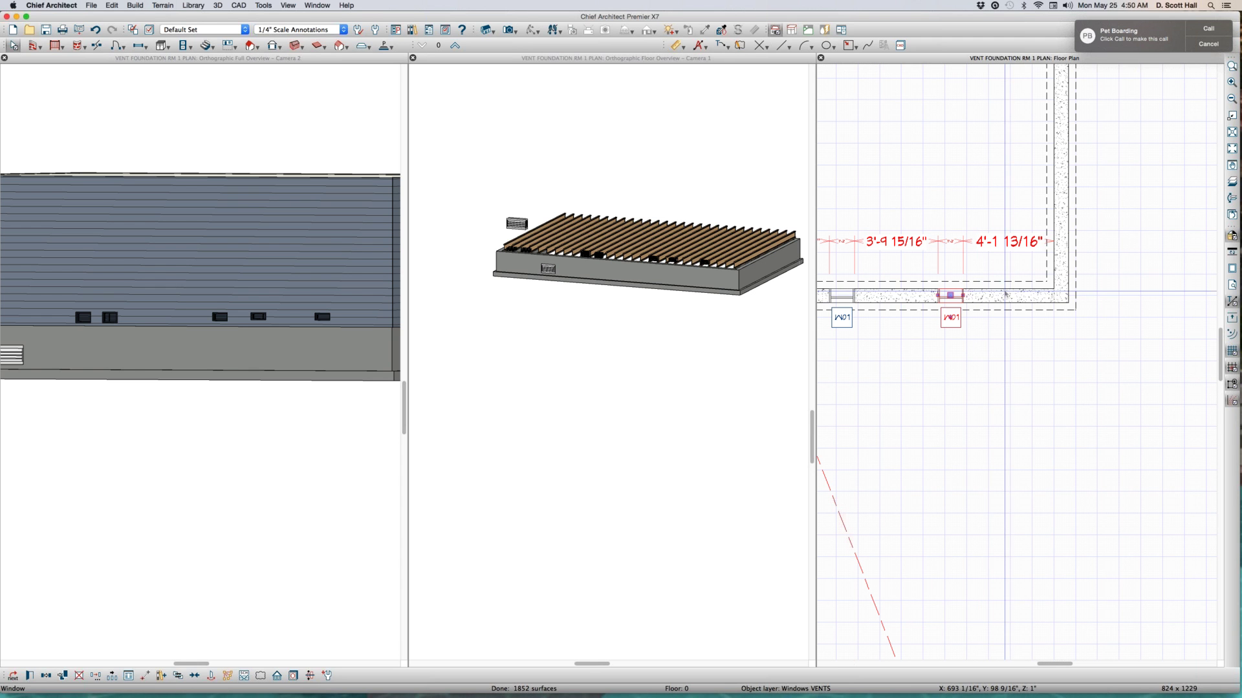
pyautogui.click(1007, 296)
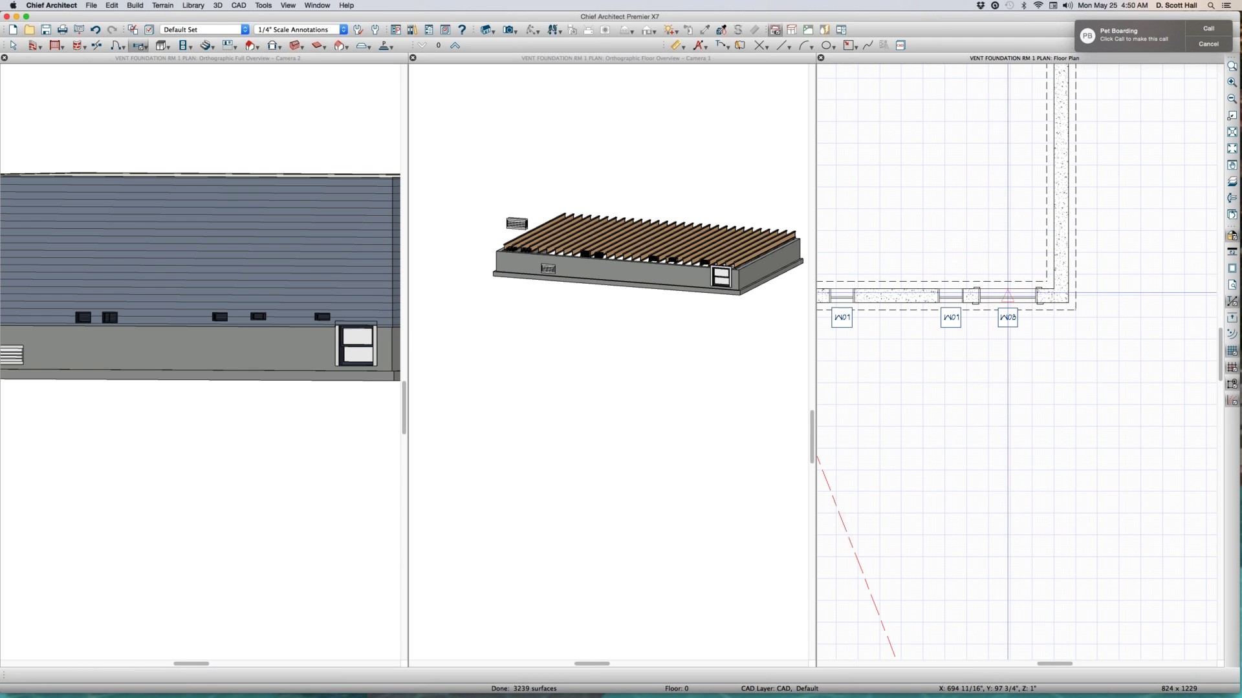
# Open the new foundation window's specification and turn off its interior and exterior casing
pyautogui.scroll(5, 727, 280)
pyautogui.click(652, 253)
pyautogui.doubleClick(676, 254)
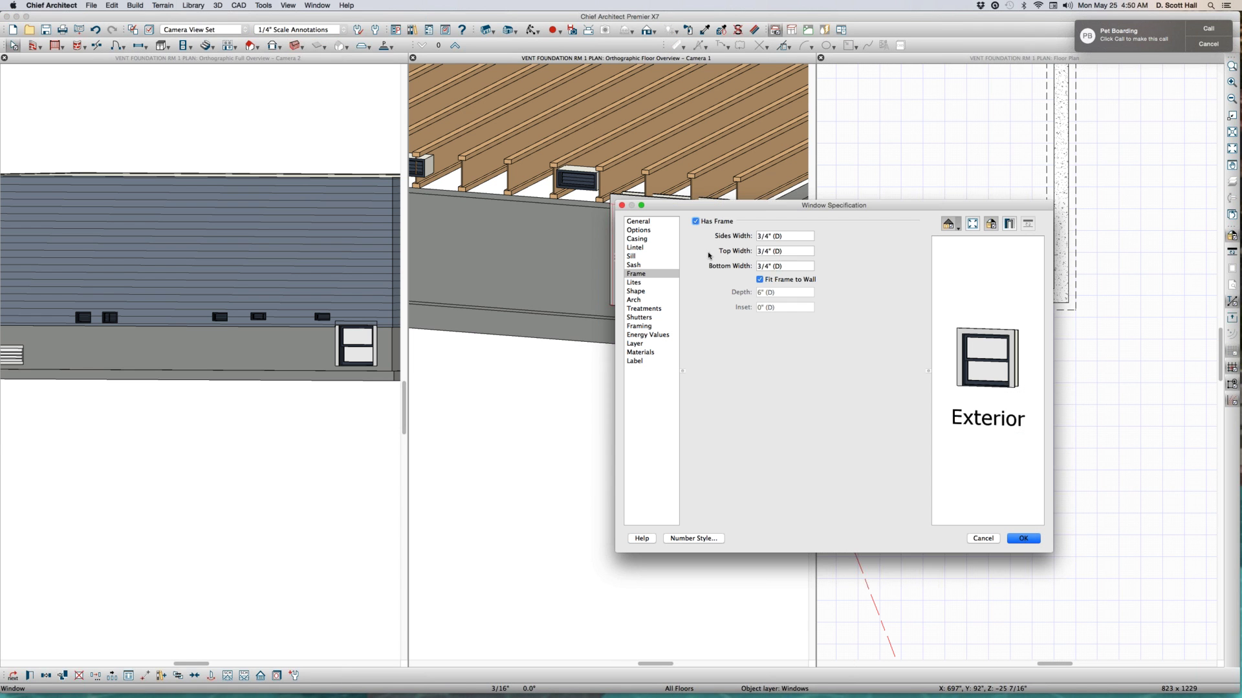
pyautogui.click(638, 239)
pyautogui.click(711, 220)
pyautogui.click(696, 324)
# Set the new window's type to Louvered and apply the specification
pyautogui.click(633, 361)
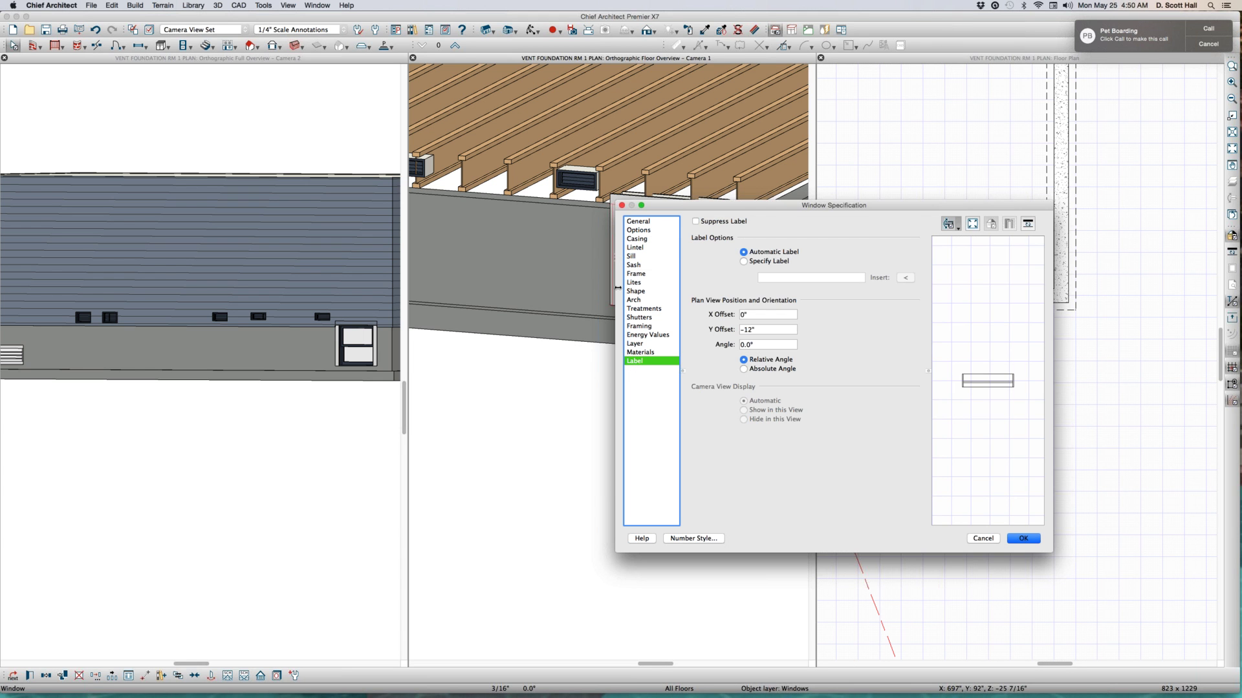
pyautogui.click(638, 221)
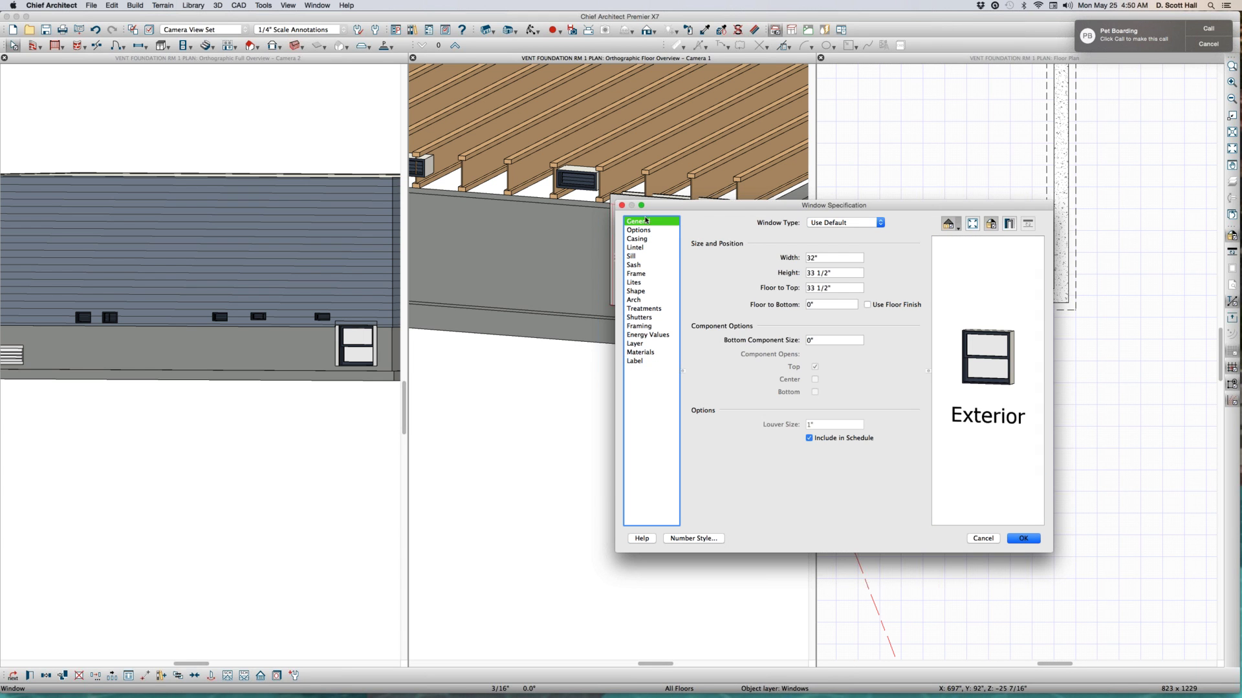
pyautogui.click(857, 222)
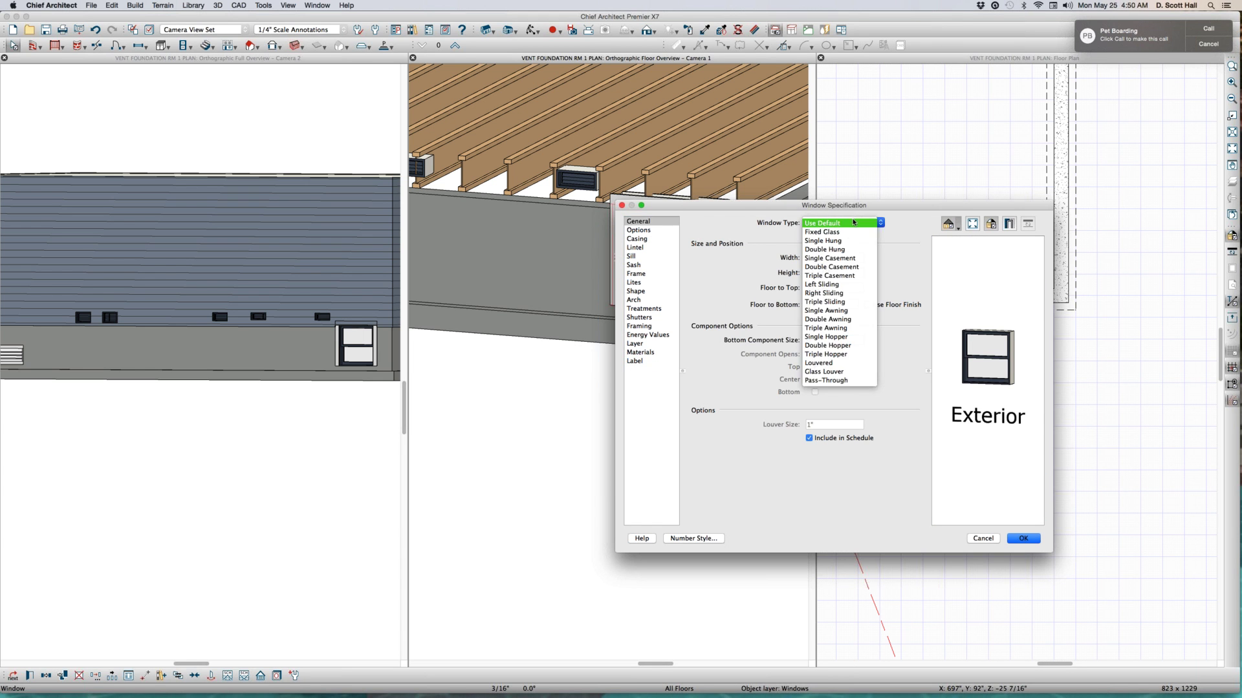
pyautogui.click(828, 362)
pyautogui.press('Return')
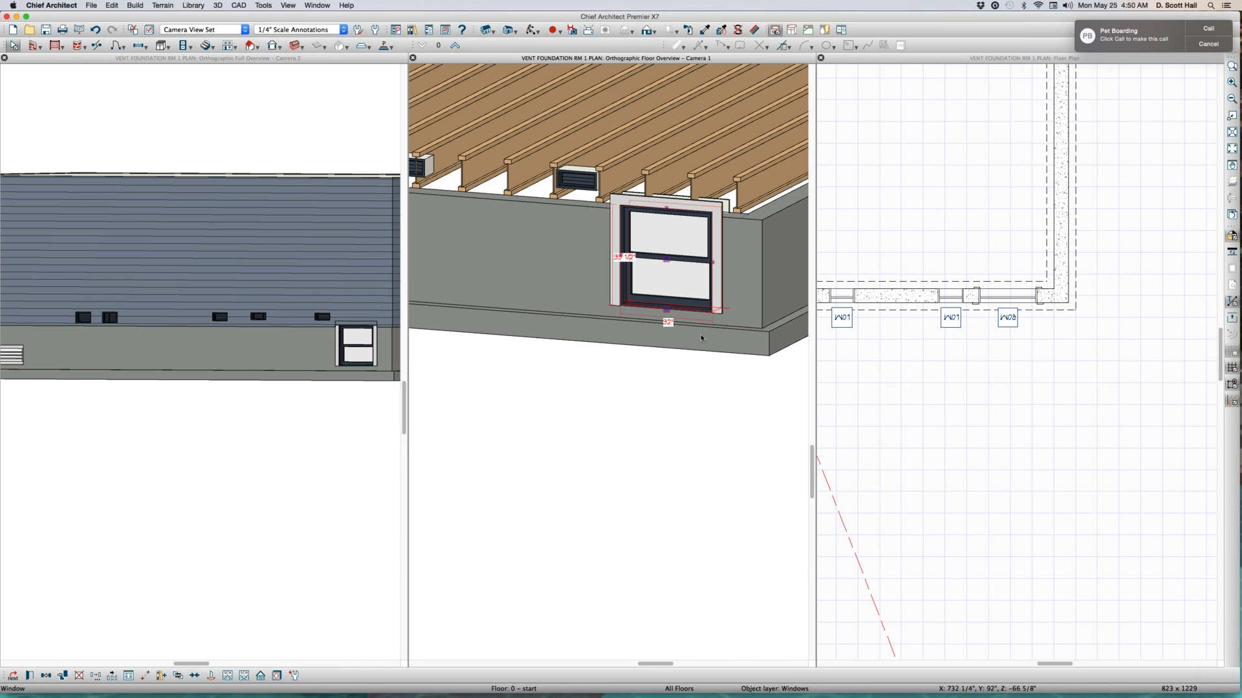
# Resize the louvered window to about 25" wide by 9" high and raise it to about 34 1/16" above the floor, into the joist space
pyautogui.moveTo(665, 208); pyautogui.dragTo(660, 276)
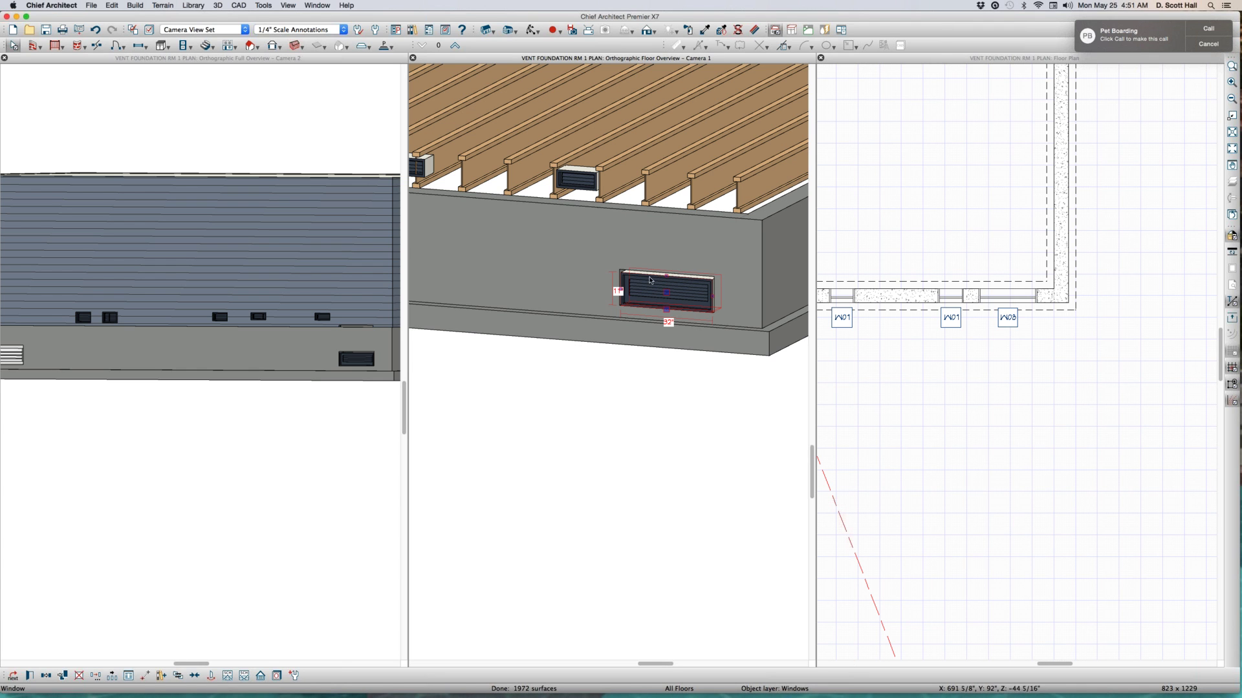
pyautogui.moveTo(667, 292); pyautogui.dragTo(670, 195)
pyautogui.scroll(3, 746, 271)
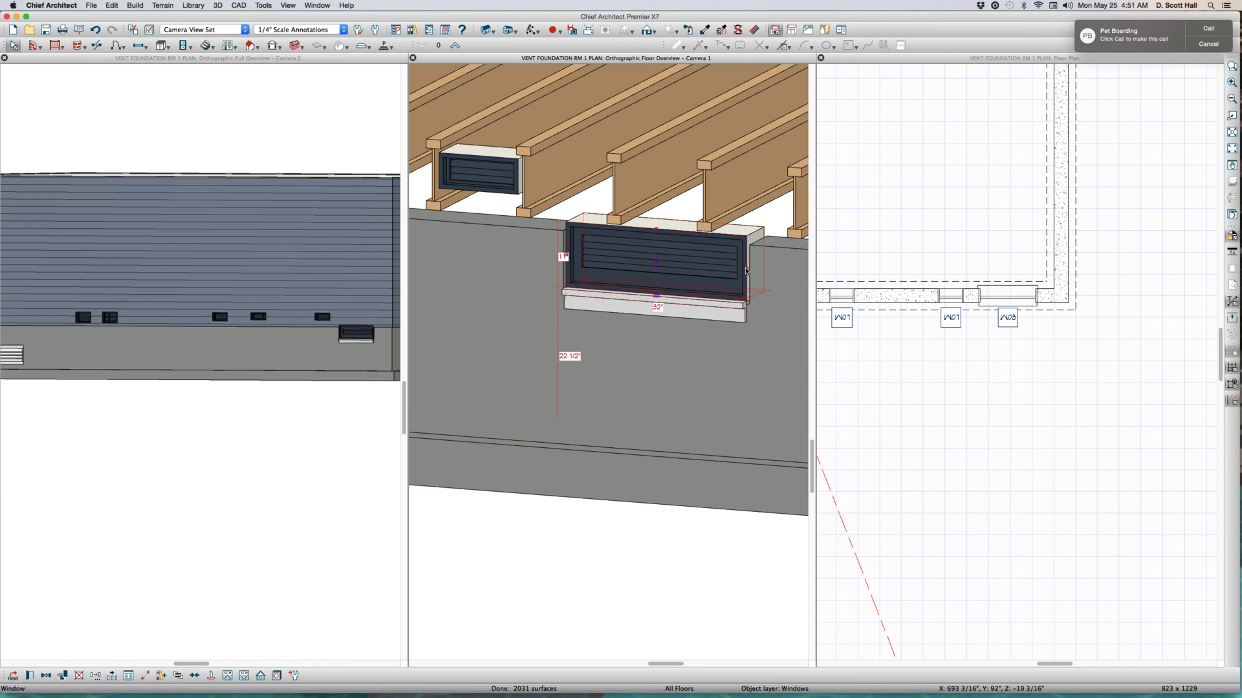
pyautogui.moveTo(747, 272); pyautogui.dragTo(704, 264)
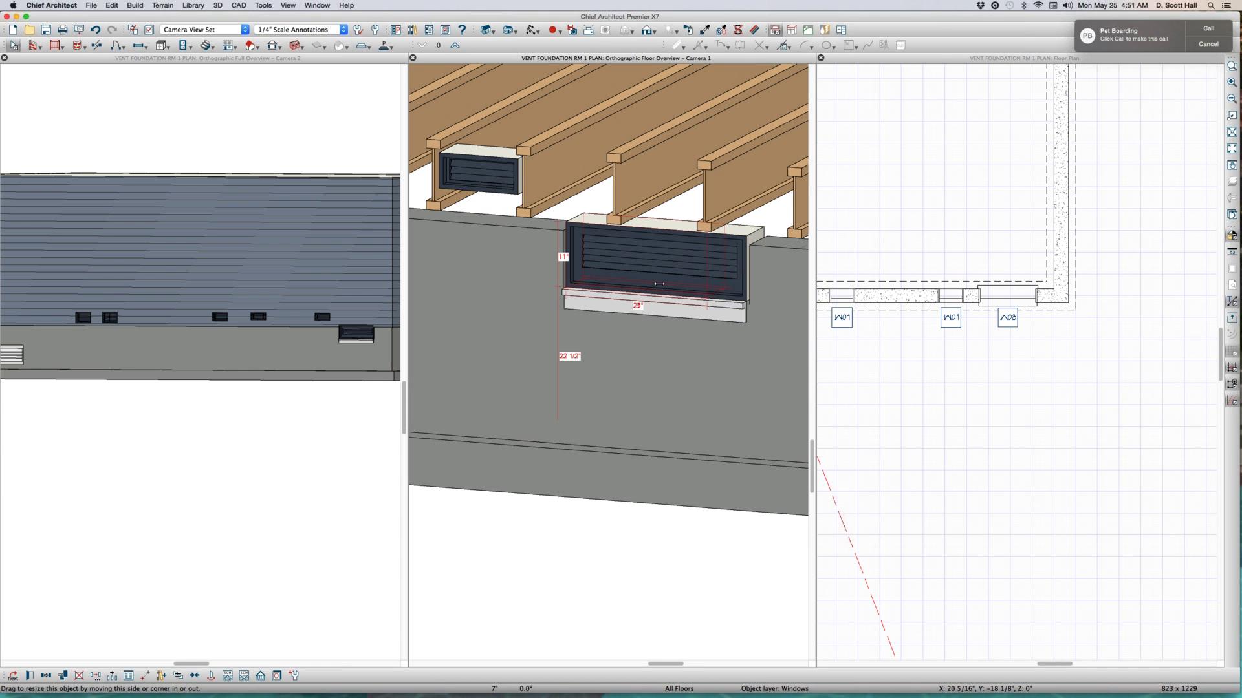
pyautogui.moveTo(642, 296); pyautogui.dragTo(641, 210)
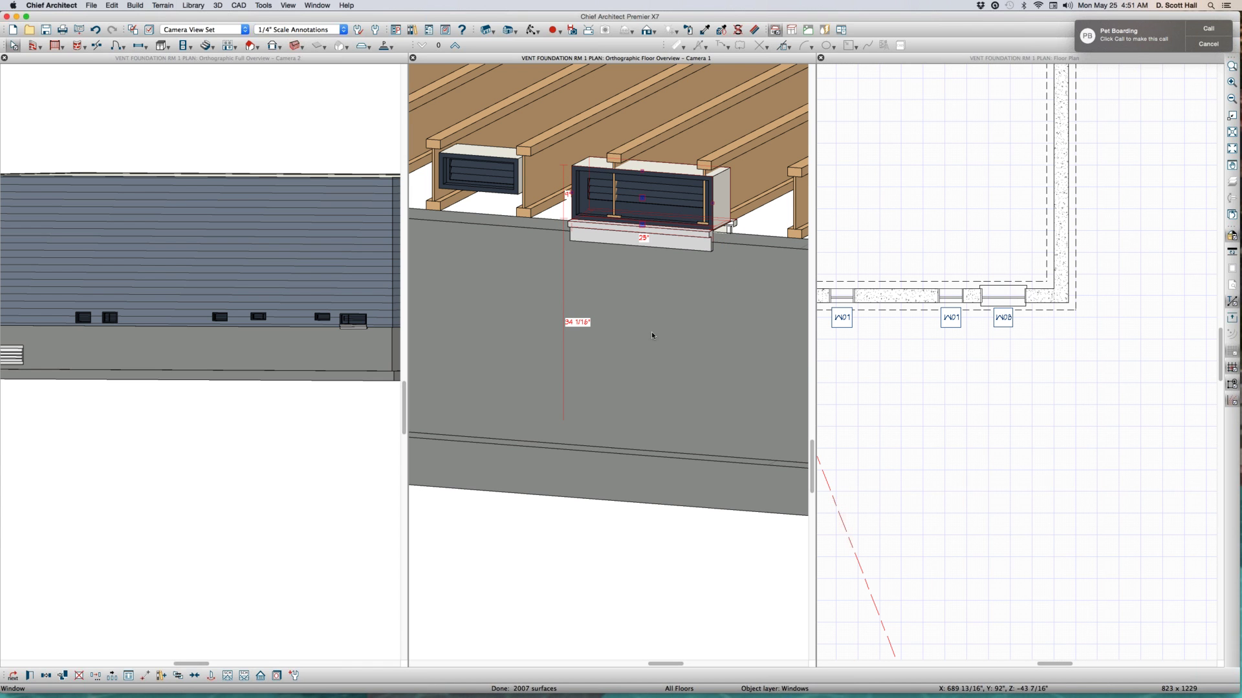
# Remove the interior and exterior sills from the louvered window
pyautogui.doubleClick(612, 218)
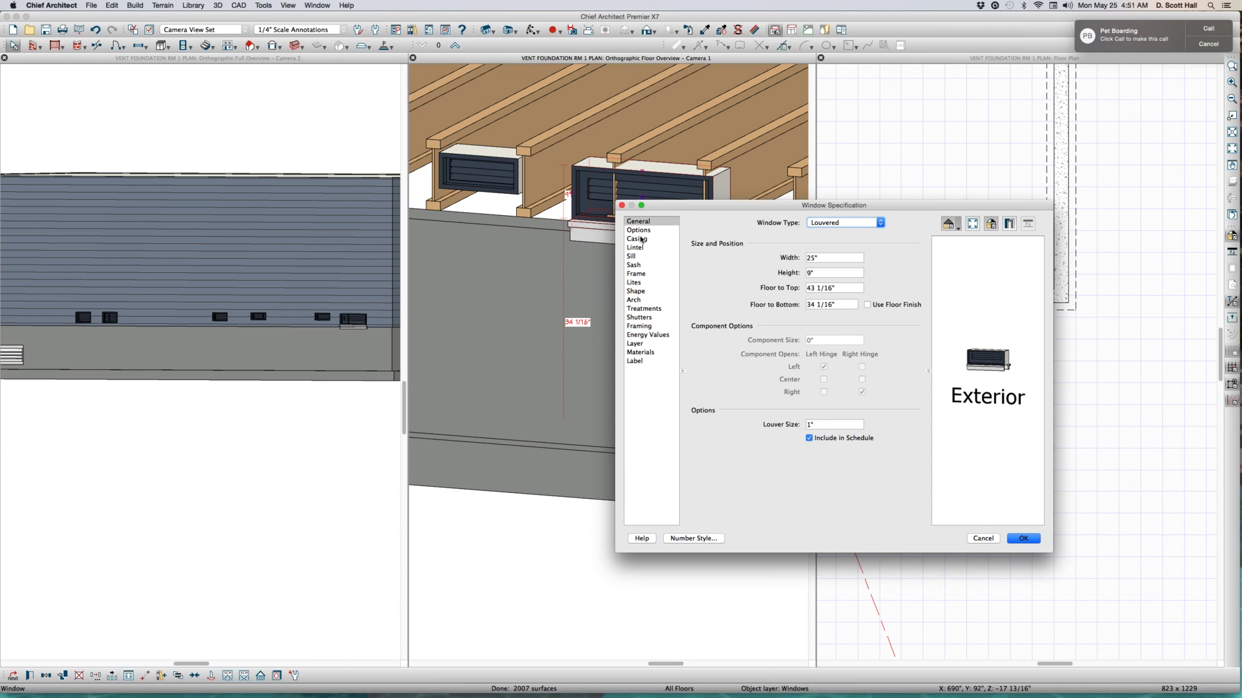
pyautogui.click(637, 238)
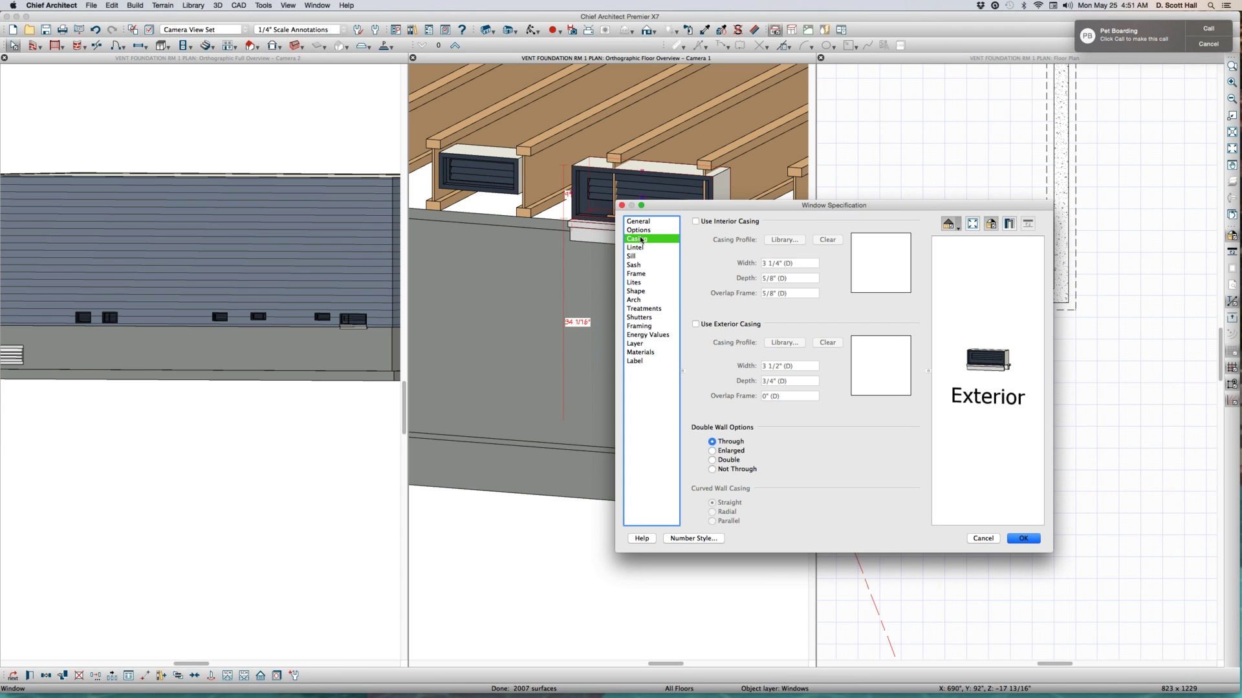
pyautogui.click(632, 256)
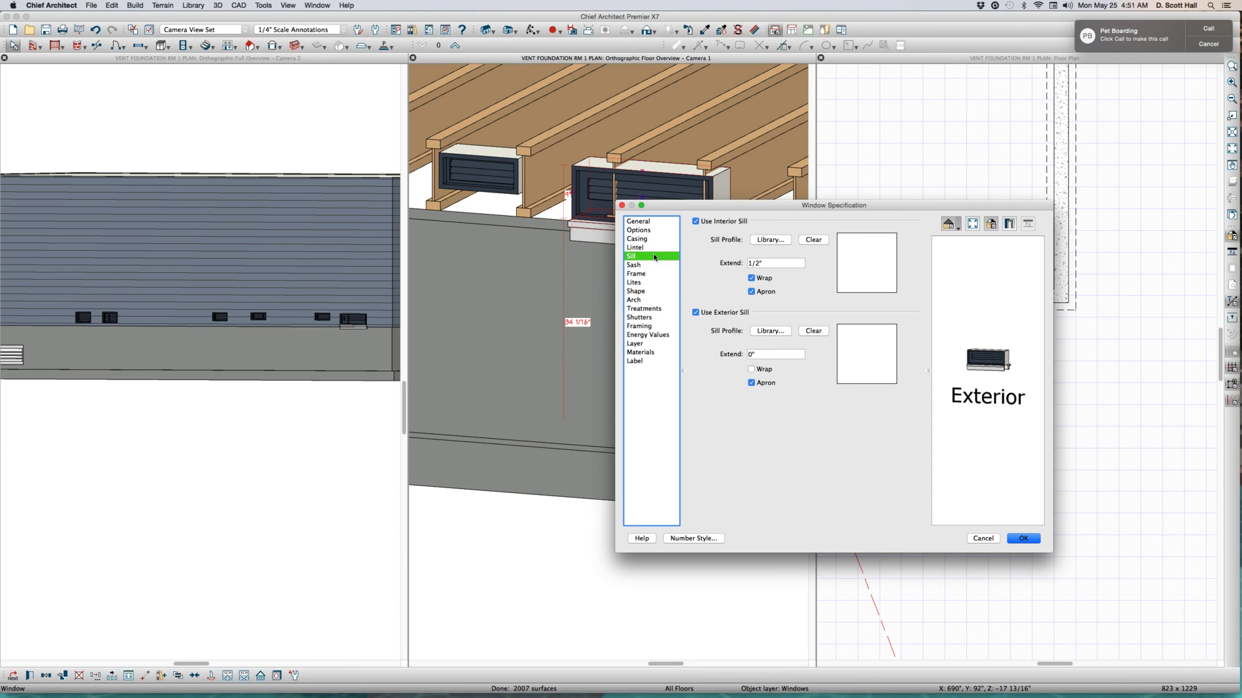
pyautogui.click(718, 222)
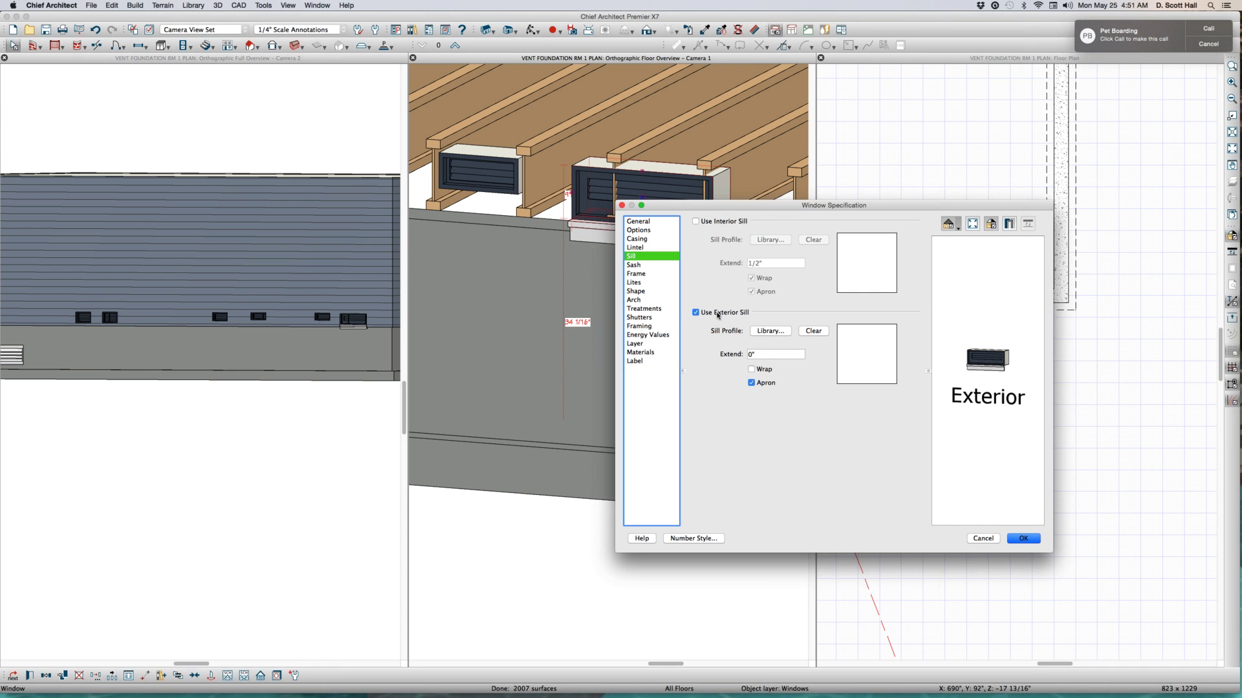
pyautogui.click(1023, 538)
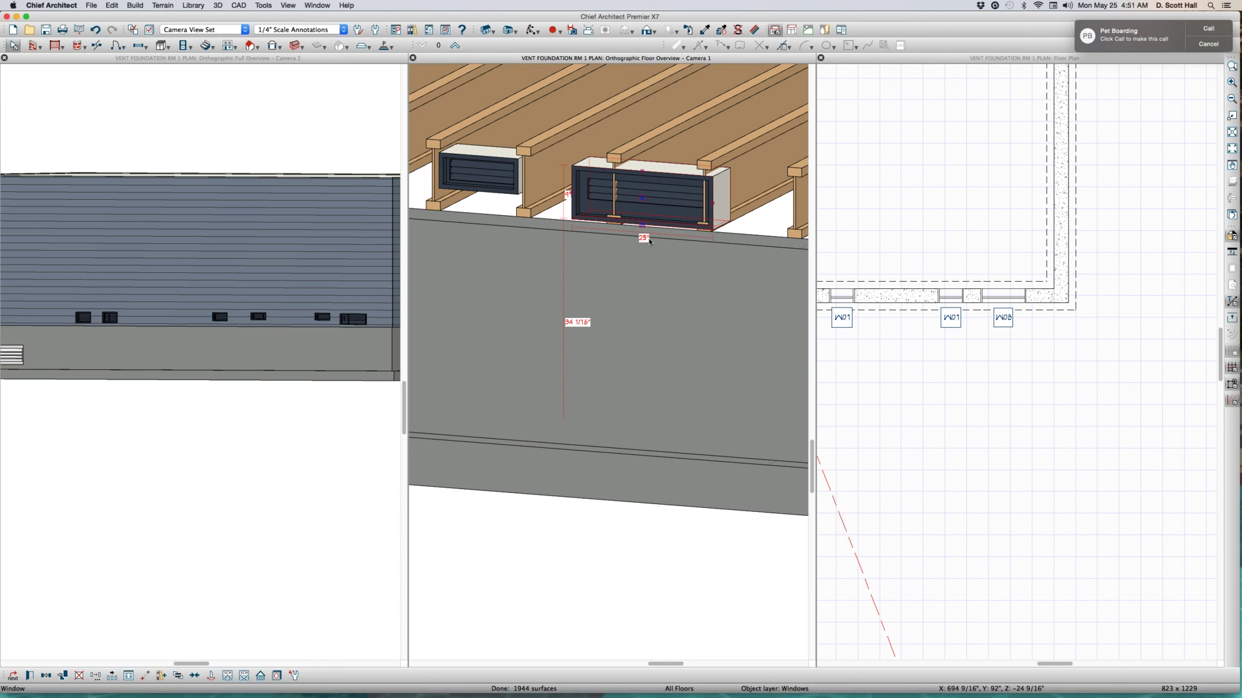
# Inspect the new louvered vent in the siding beside the existing vents in the exterior full overview
pyautogui.scroll(3, 290, 313)
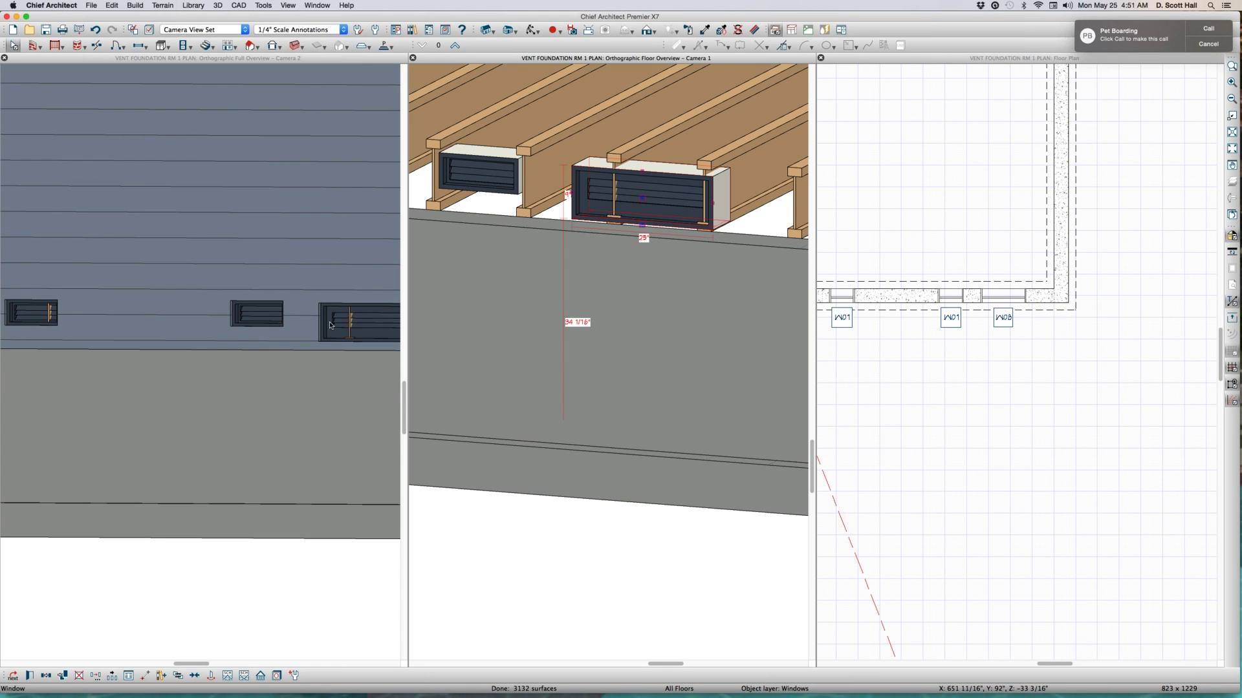
pyautogui.scroll(-4, 290, 313)
pyautogui.scroll(2, 290, 313)
pyautogui.click(322, 314)
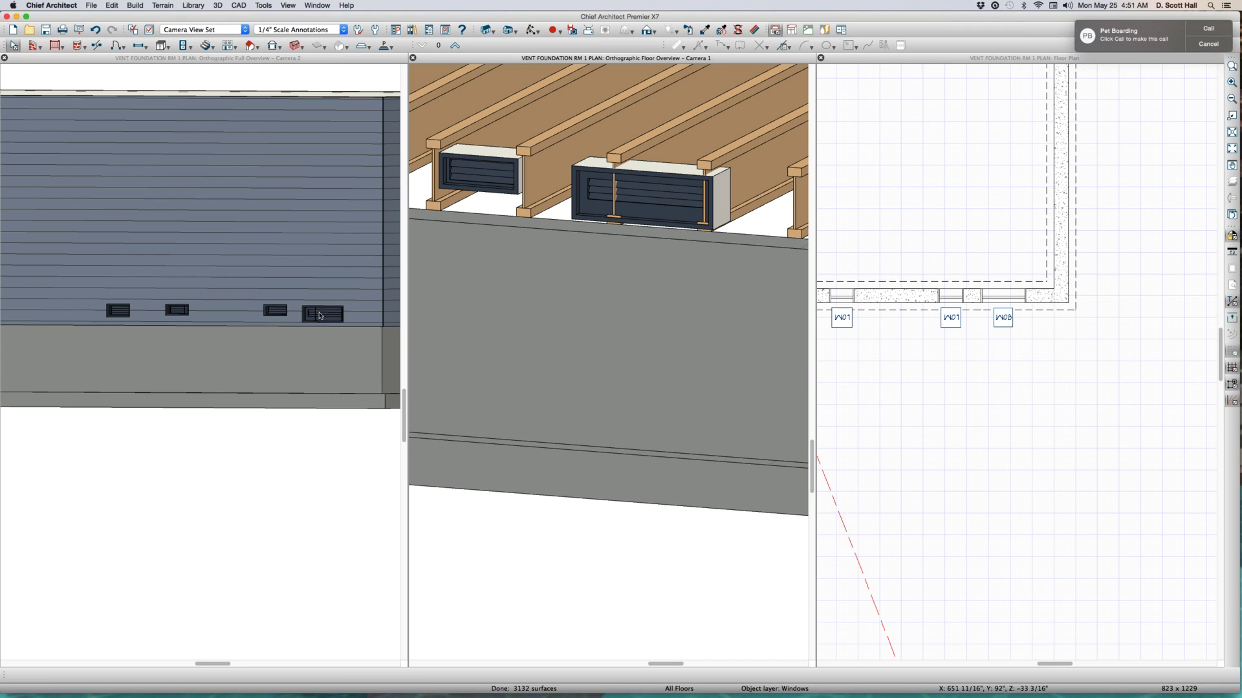
# Narrow the oversized louvered vent near the wall corner to 17" wide
pyautogui.click(304, 313)
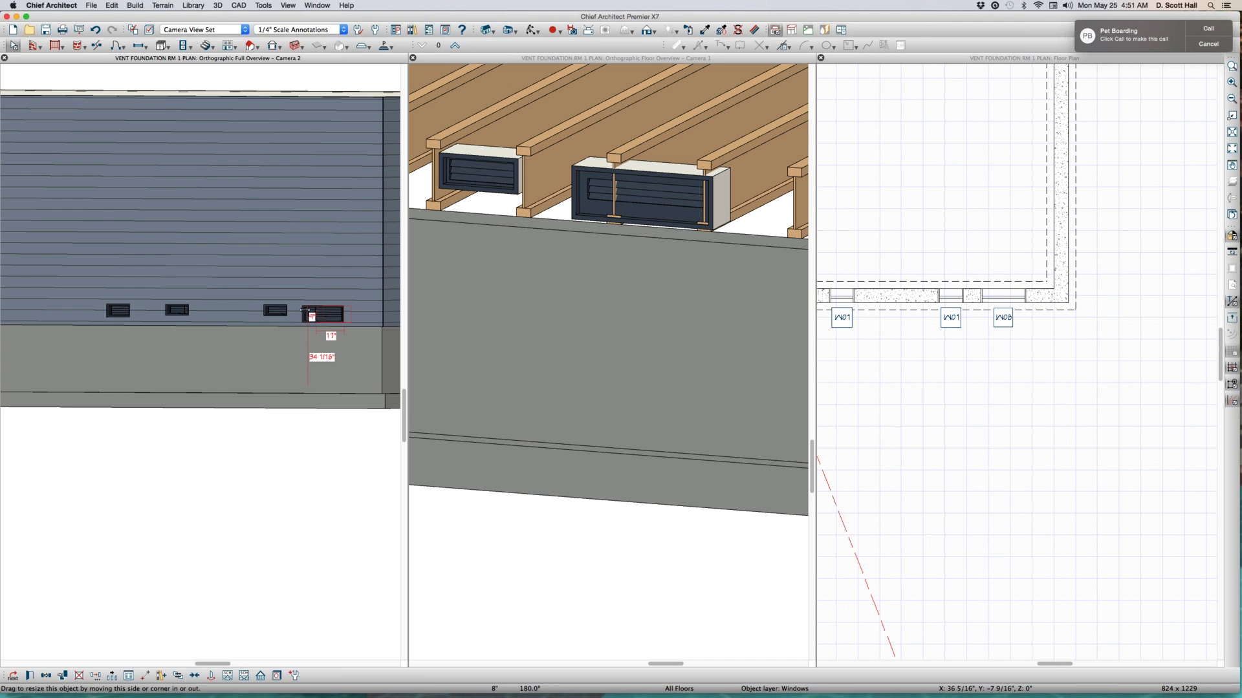
pyautogui.scroll(-4, 252, 324)
pyautogui.scroll(2, 277, 315)
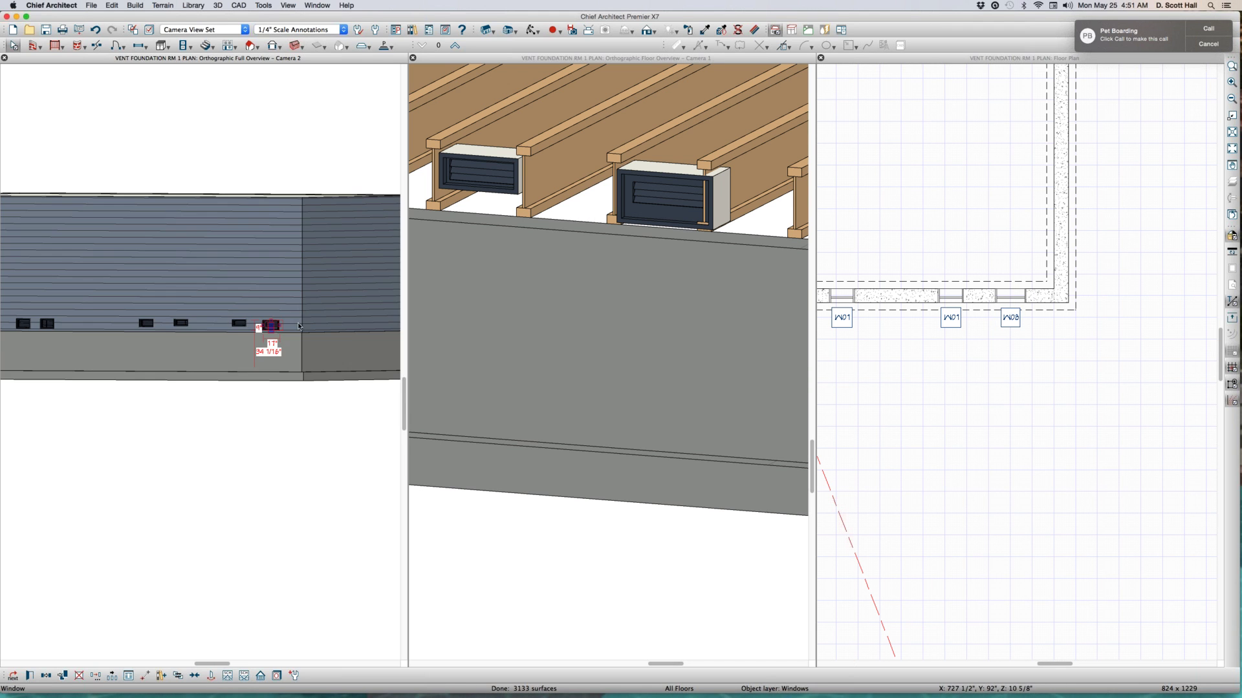
# Place a copy of the 17" louvered vent on the adjoining side foundation wall in the floor plan, near the corner
pyautogui.click(1087, 311)
pyautogui.press('super+v')
pyautogui.click(1066, 199)
pyautogui.scroll(-6, 1010, 318)
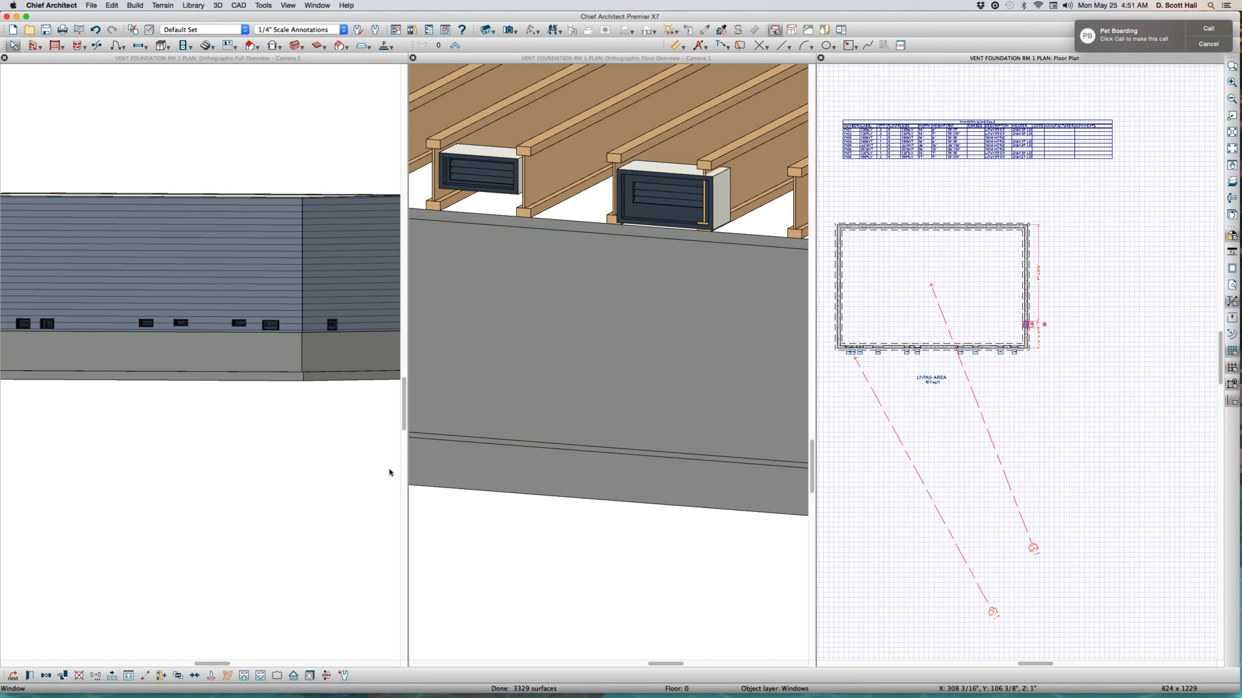
pyautogui.scroll(-5, 261, 357)
pyautogui.scroll(3, 361, 340)
pyautogui.scroll(3, 360, 340)
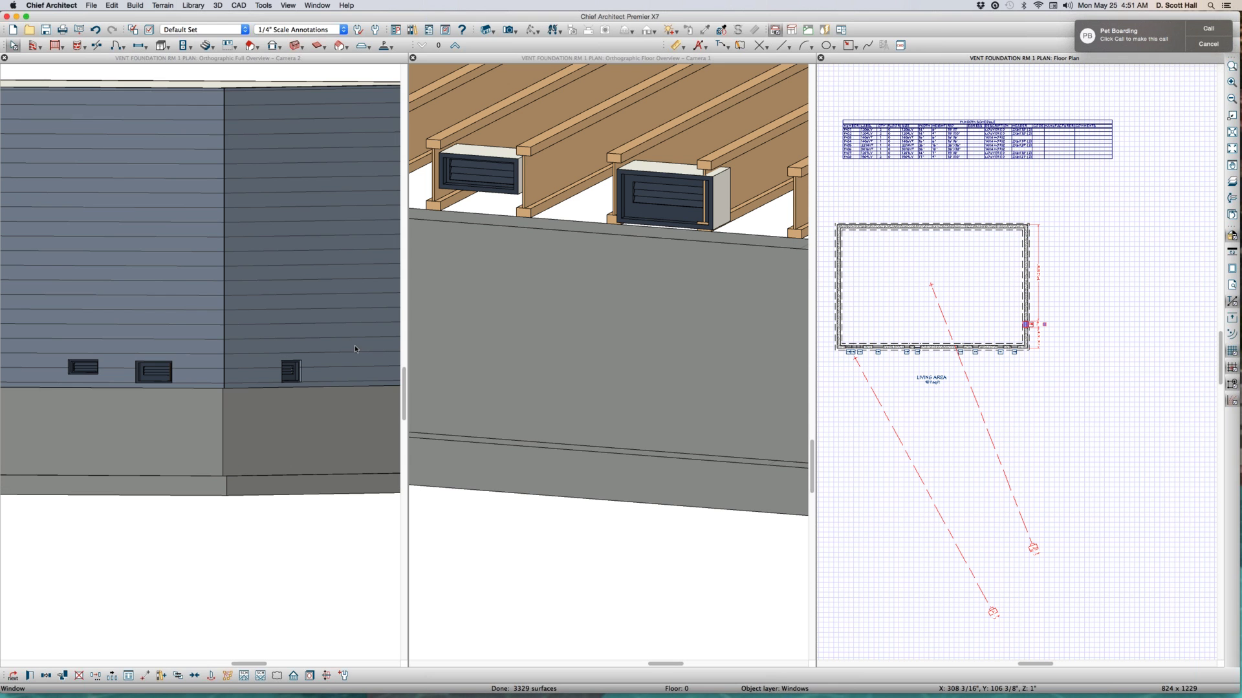
pyautogui.scroll(2, 1035, 333)
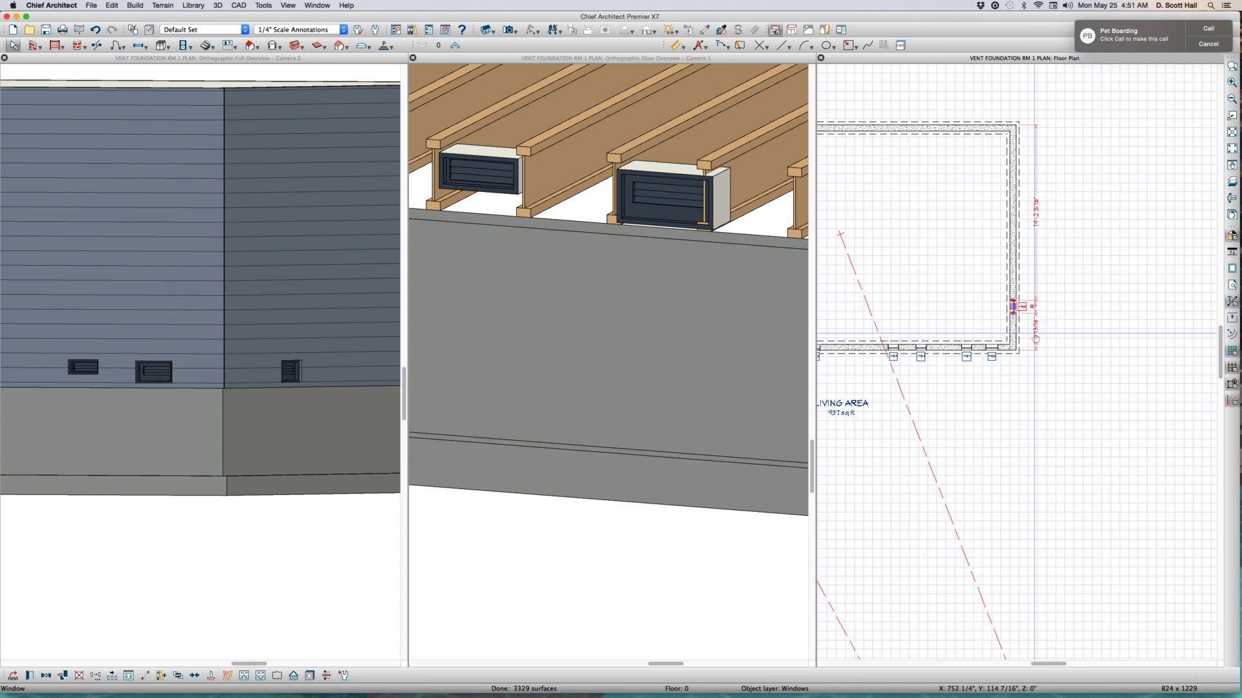
# Copy the side wall vent and place three more copies along the same foundation wall
pyautogui.press('super+c')
pyautogui.press('super+v')
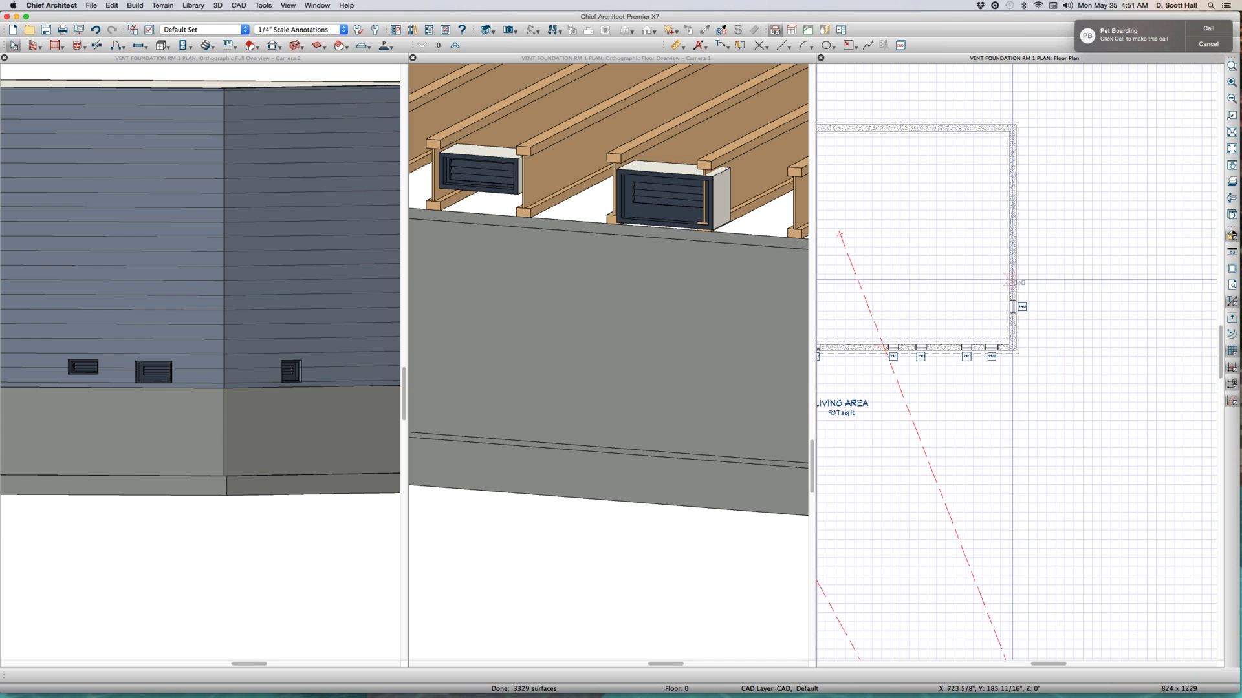
pyautogui.click(1015, 271)
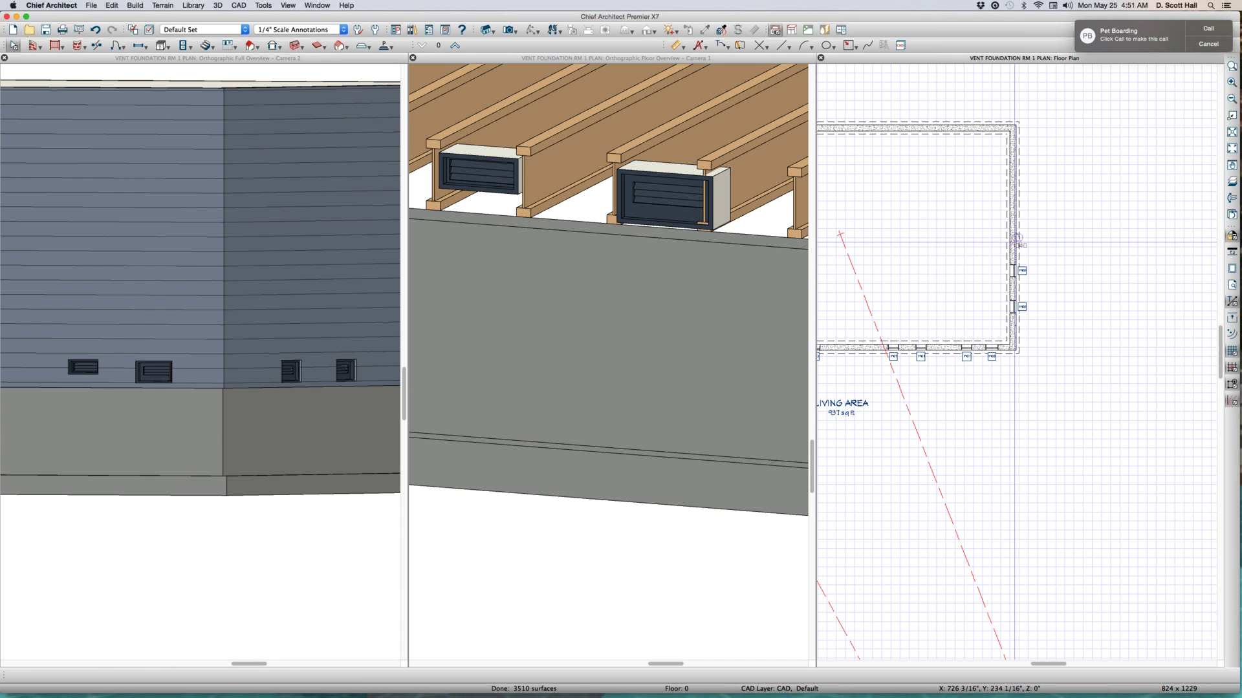
pyautogui.click(1022, 238)
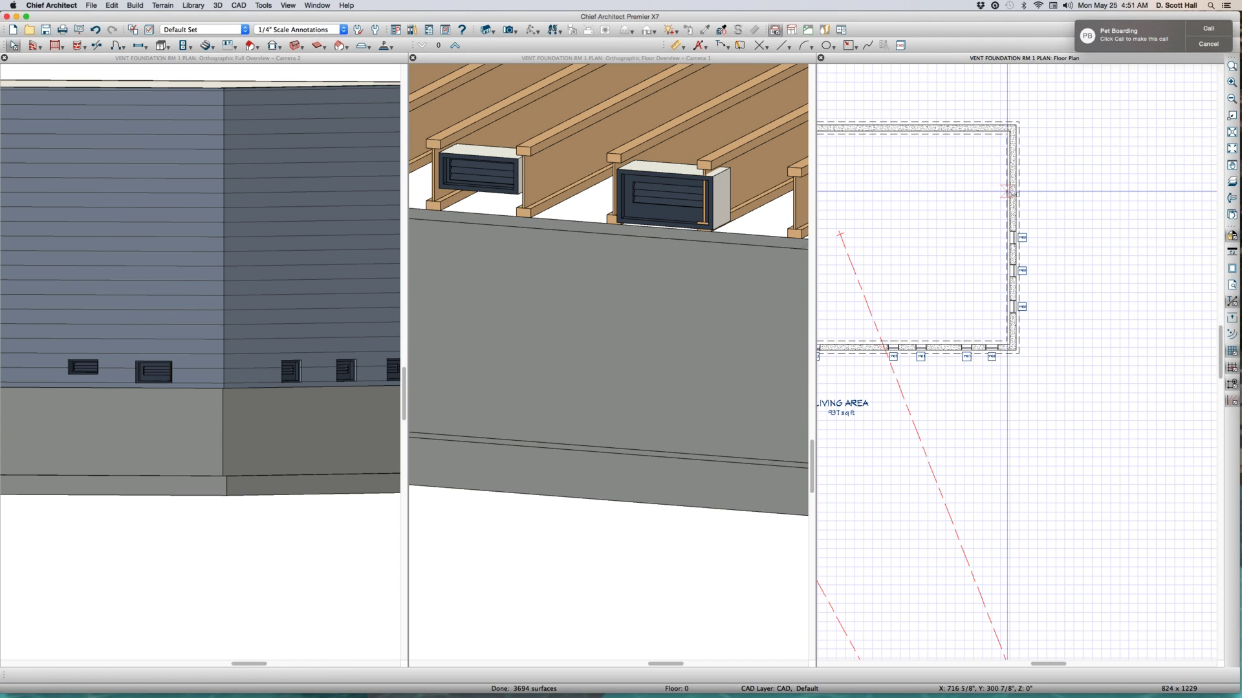
pyautogui.click(1021, 193)
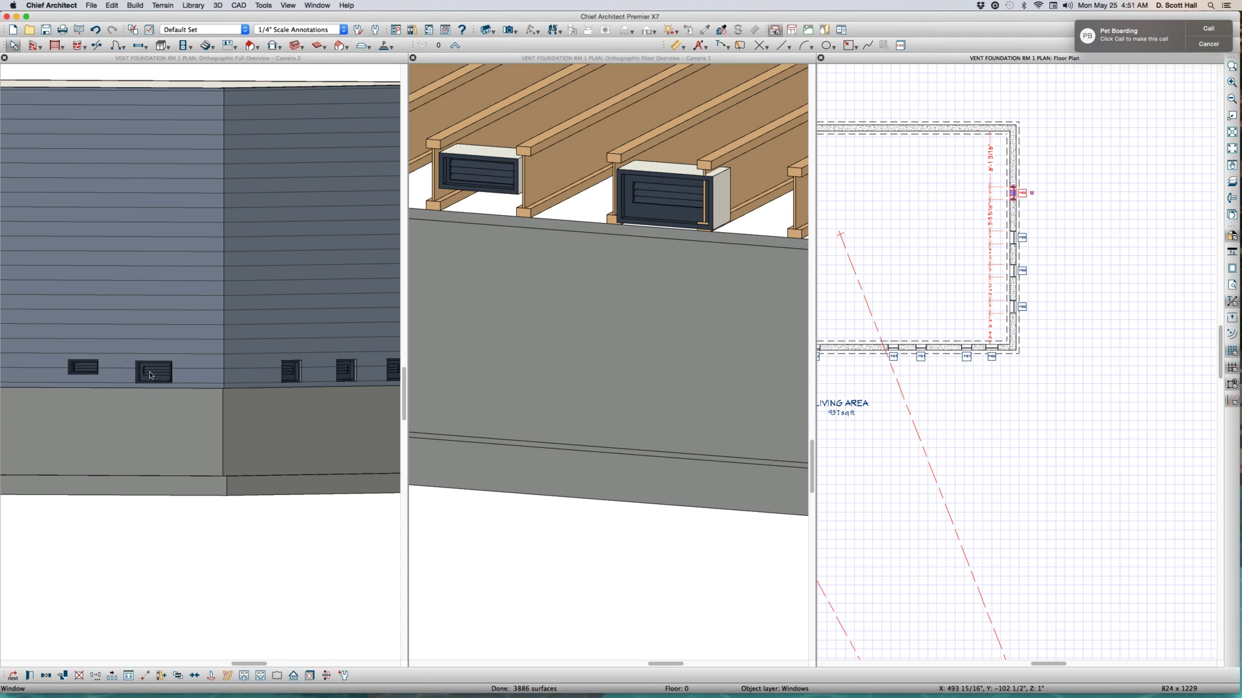
# Examine the copied vents on the side wall up close and review one vent's window type, size and schedule settings
pyautogui.click(240, 370)
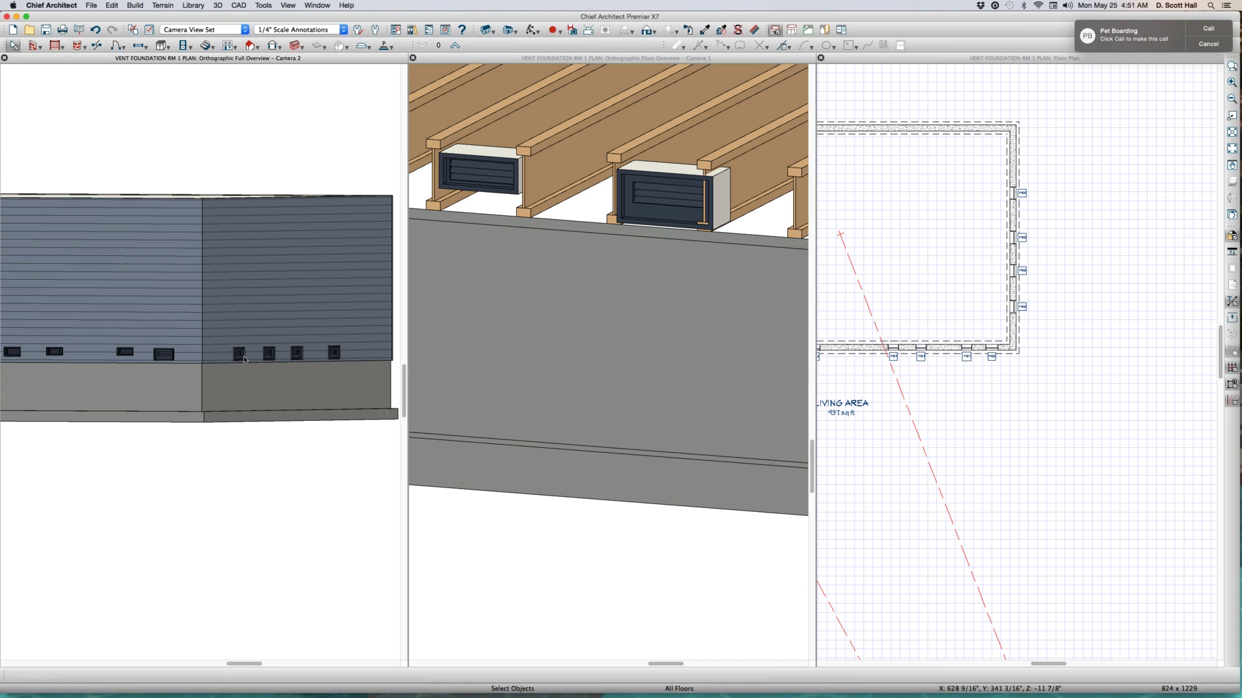
pyautogui.press('o')
pyautogui.moveTo(289, 375); pyautogui.dragTo(249, 394)
pyautogui.scroll(4, 239, 394)
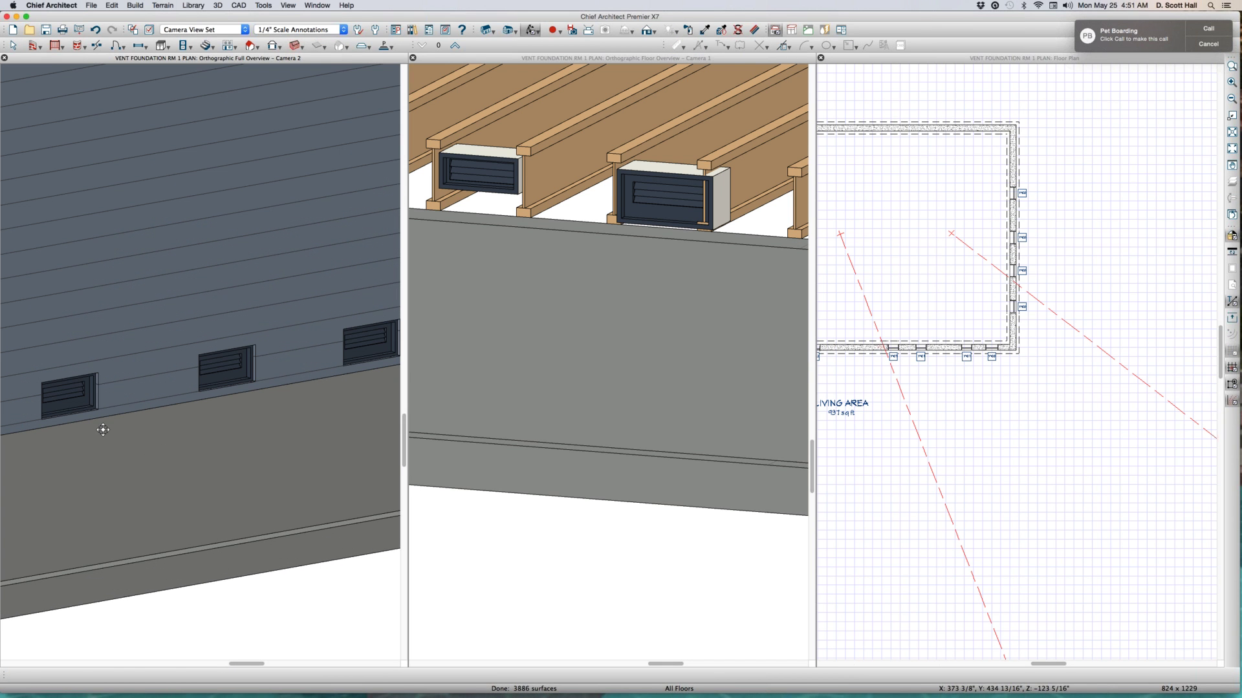
pyautogui.click(91, 410)
pyautogui.doubleClick(91, 413)
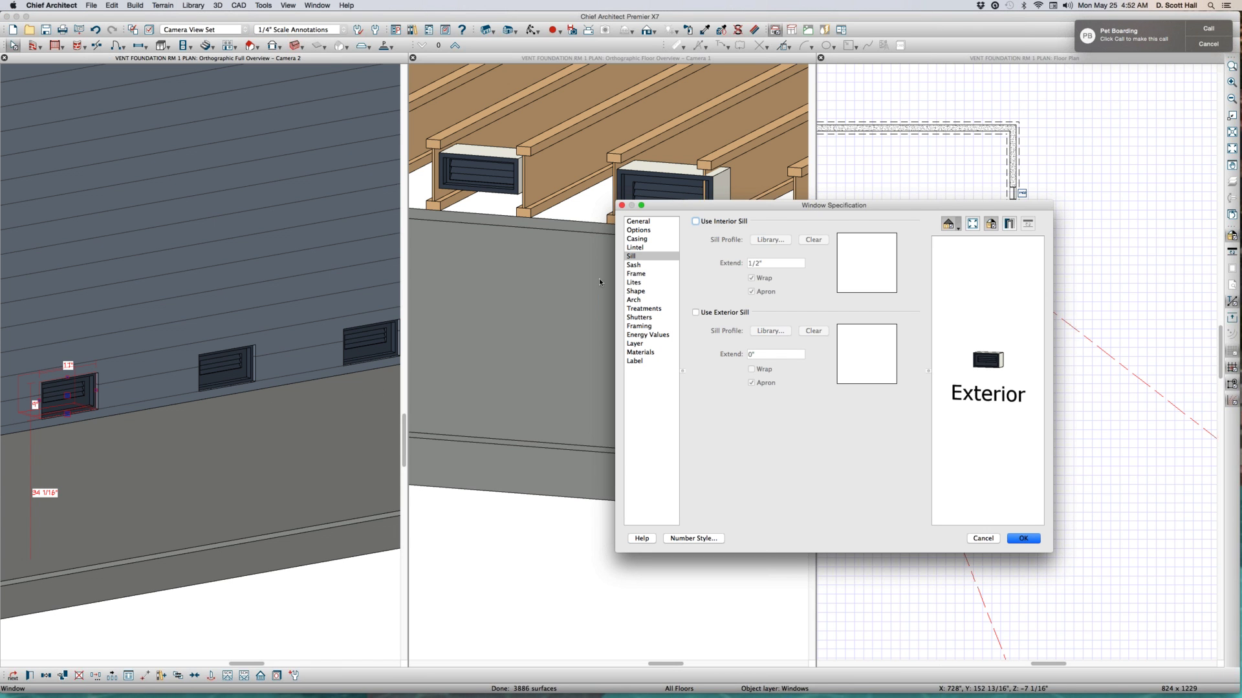
pyautogui.click(651, 223)
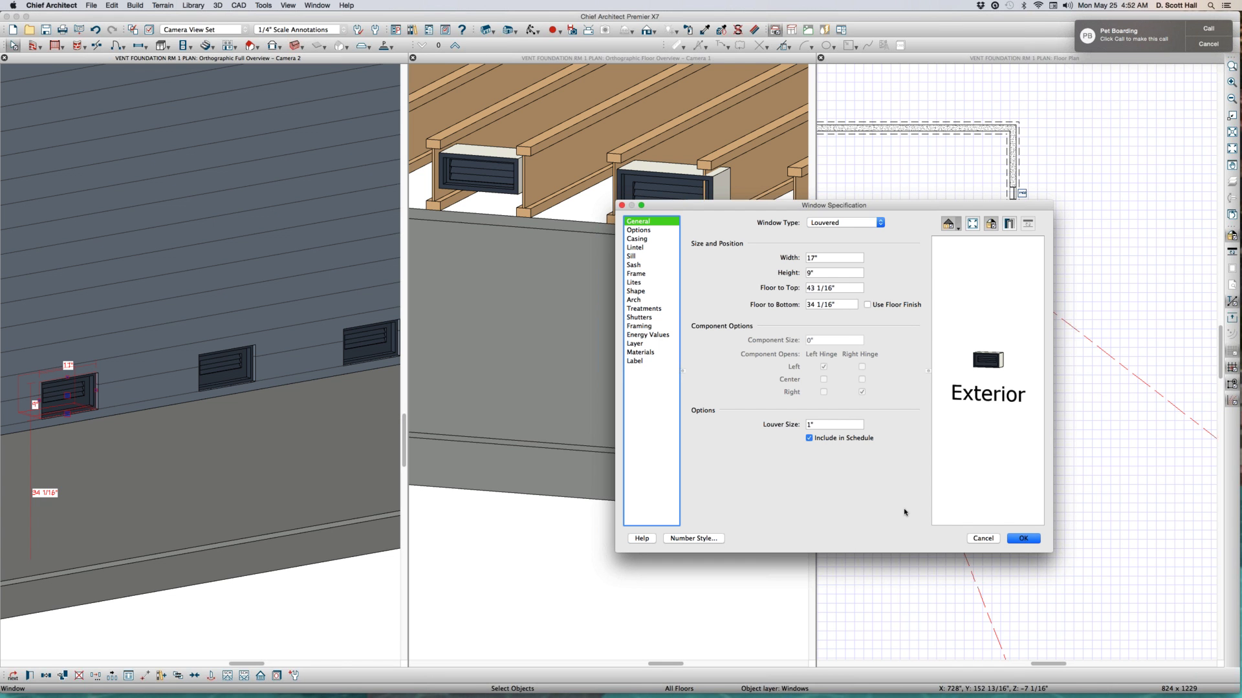
pyautogui.click(982, 538)
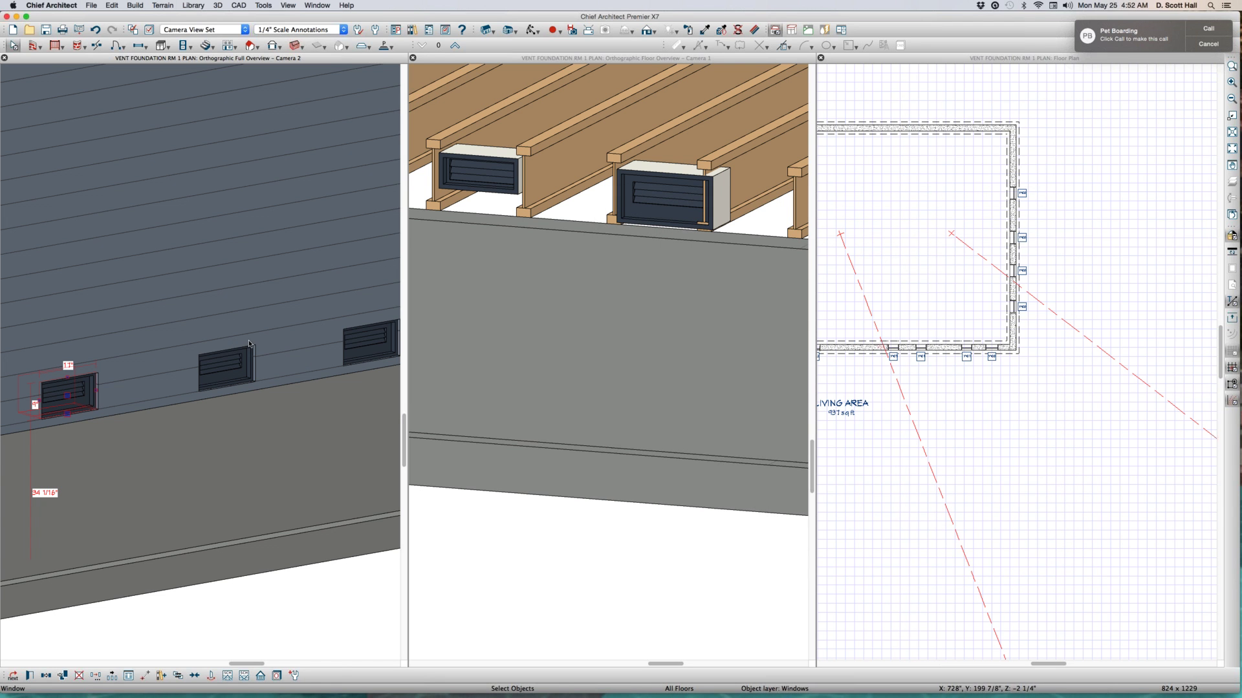
pyautogui.doubleClick(72, 393)
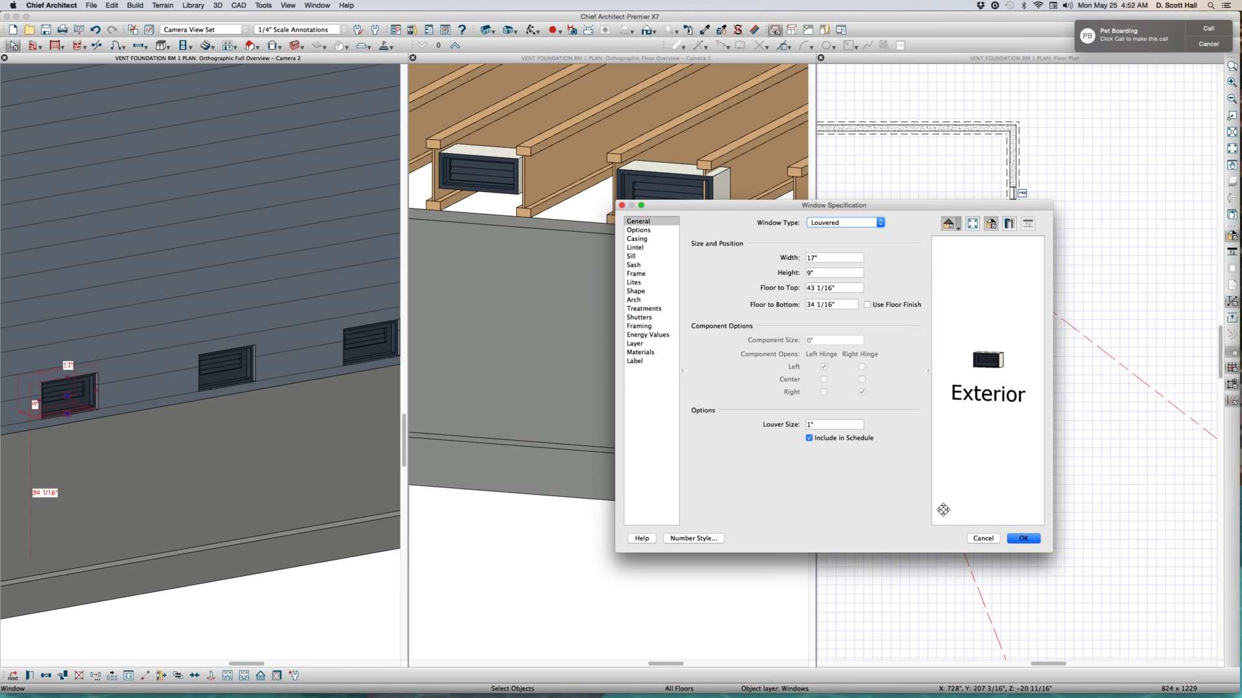
pyautogui.click(1023, 538)
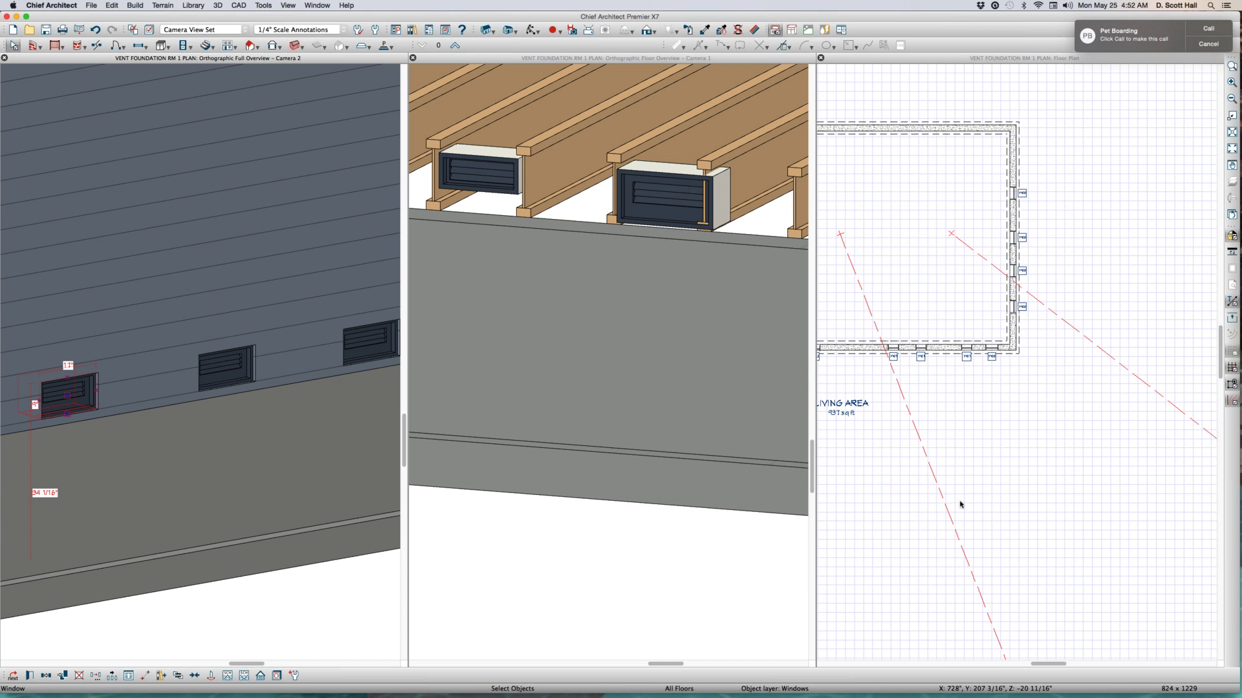
# Place a new window schedule in the empty area beside the foundation plan
pyautogui.scroll(-5, 931, 352)
pyautogui.scroll(4, 944, 344)
pyautogui.scroll(-6, 915, 285)
pyautogui.scroll(4, 870, 237)
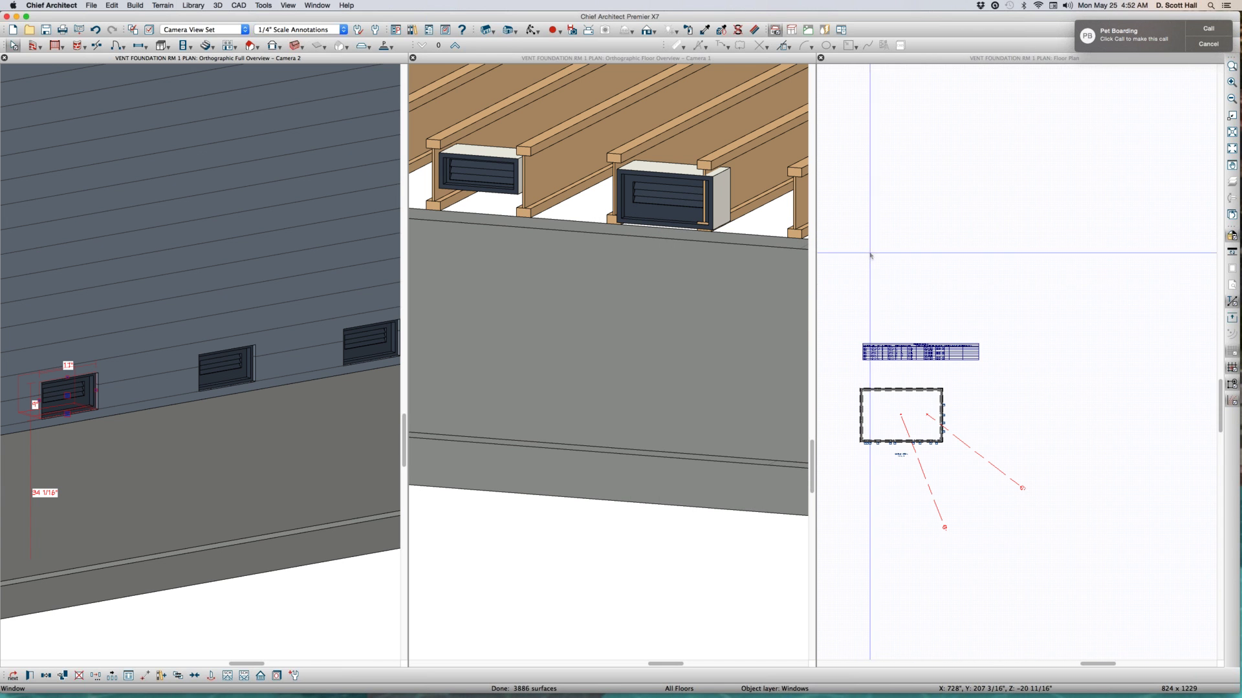
pyautogui.click(871, 284)
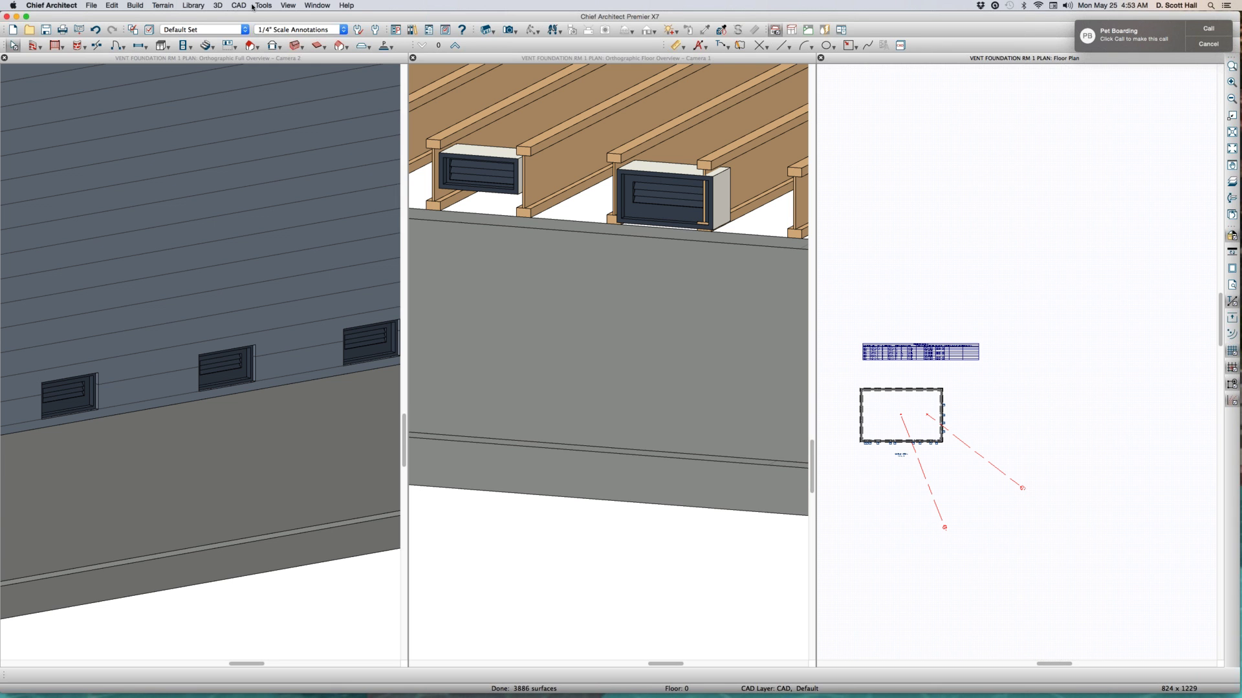
pyautogui.click(259, 6)
pyautogui.moveTo(300, 64)
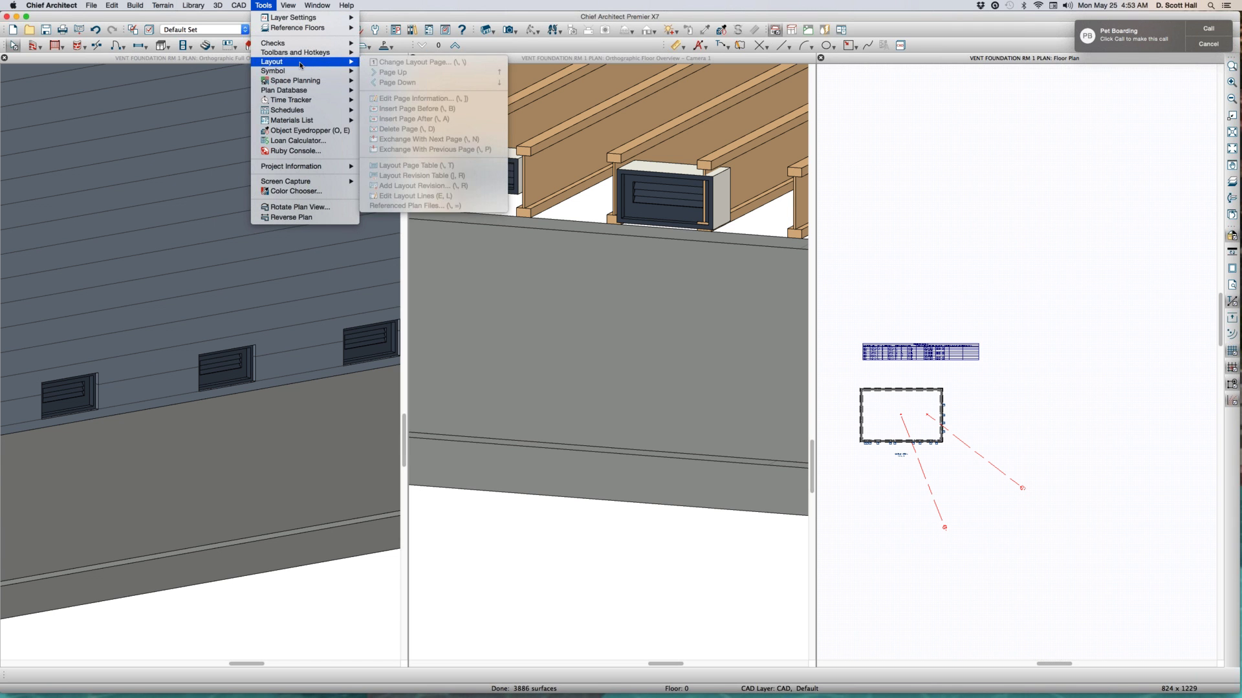
pyautogui.moveTo(335, 115)
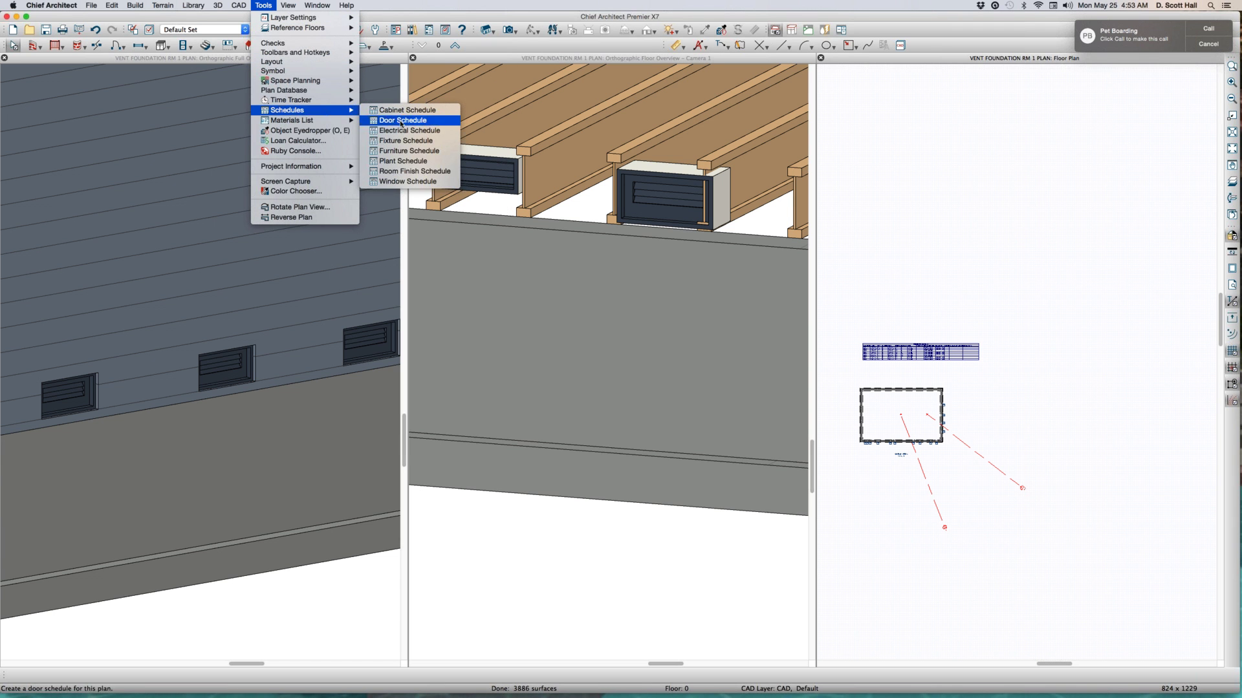
pyautogui.click(395, 181)
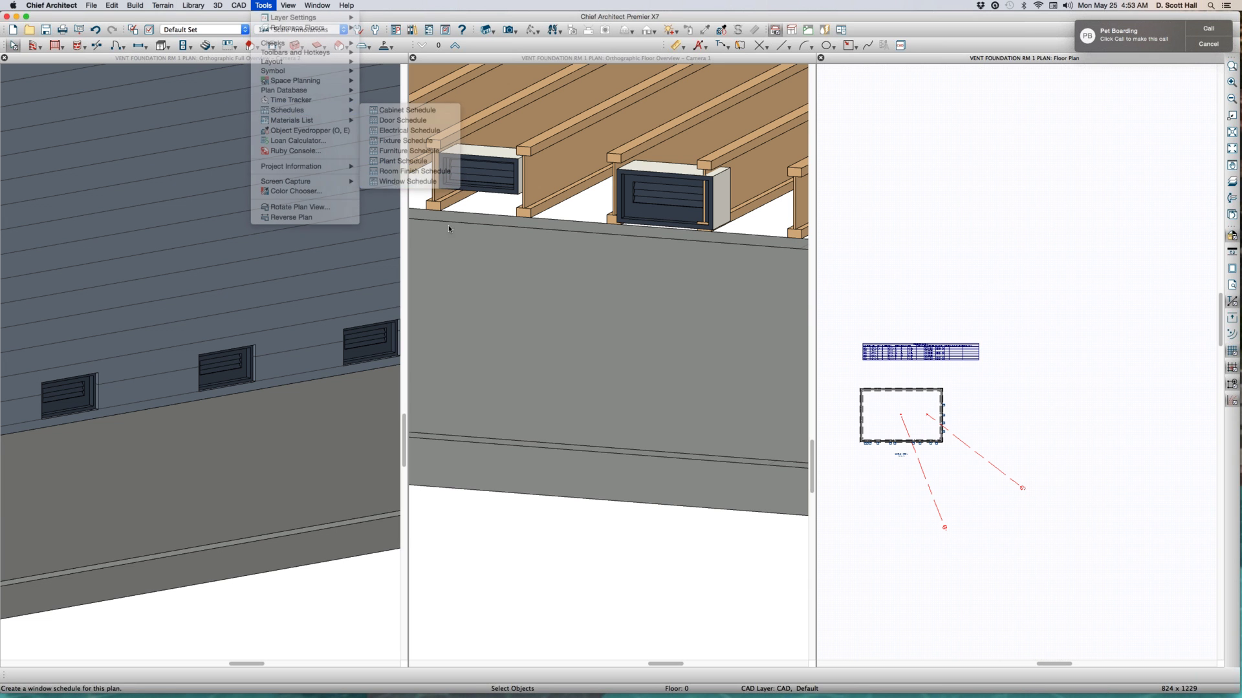
pyautogui.click(965, 388)
# Open the new schedule's specification and exclude custom, mulled, bay, bow, louvered and triple hopper windows
pyautogui.scroll(5, 983, 394)
pyautogui.doubleClick(996, 402)
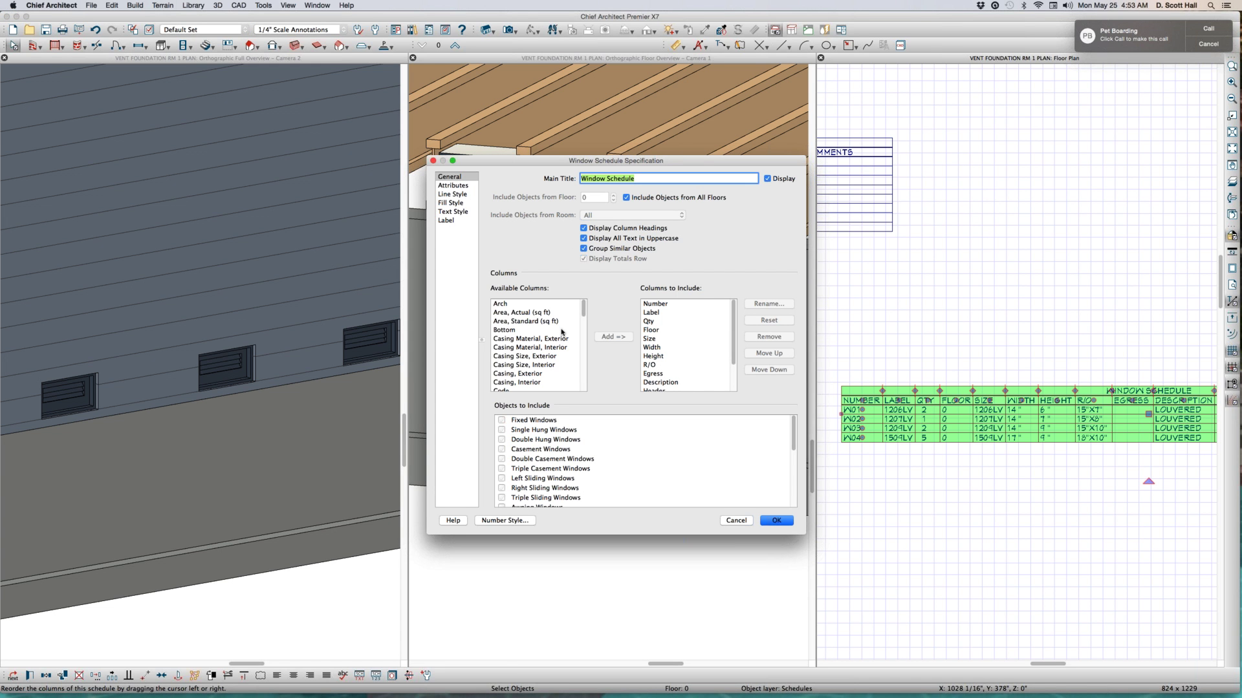
pyautogui.scroll(-5, 569, 446)
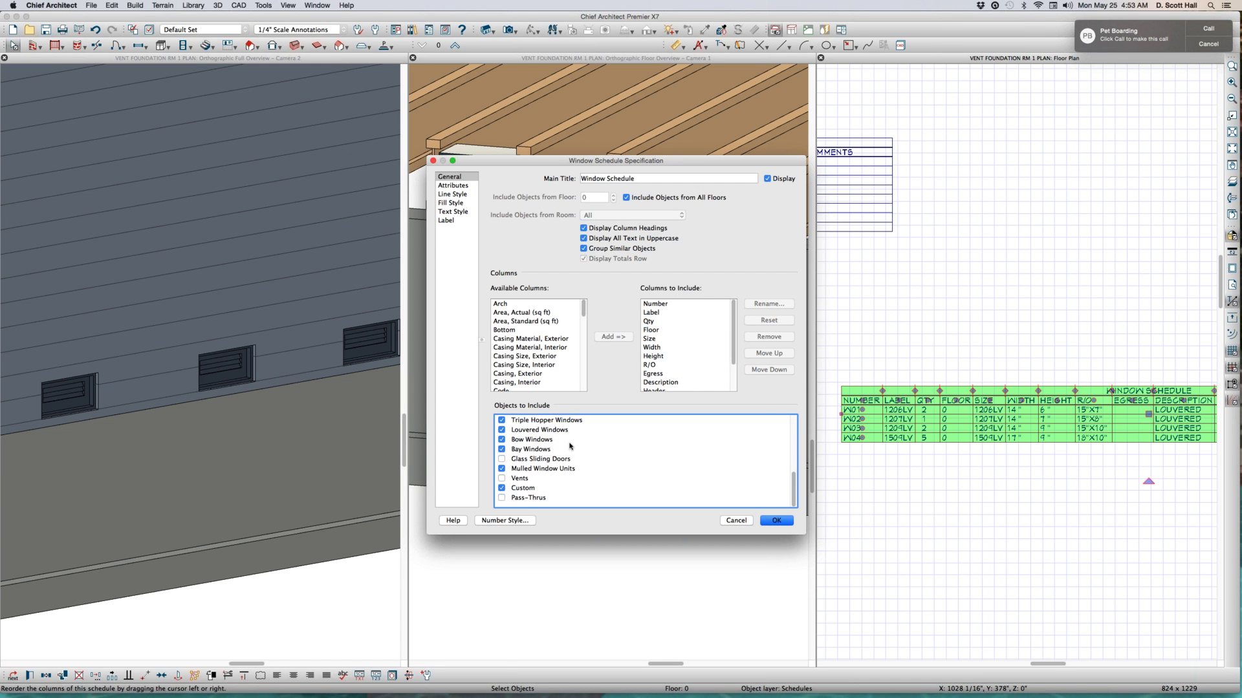
pyautogui.click(501, 488)
pyautogui.click(502, 468)
pyautogui.click(501, 449)
pyautogui.click(502, 440)
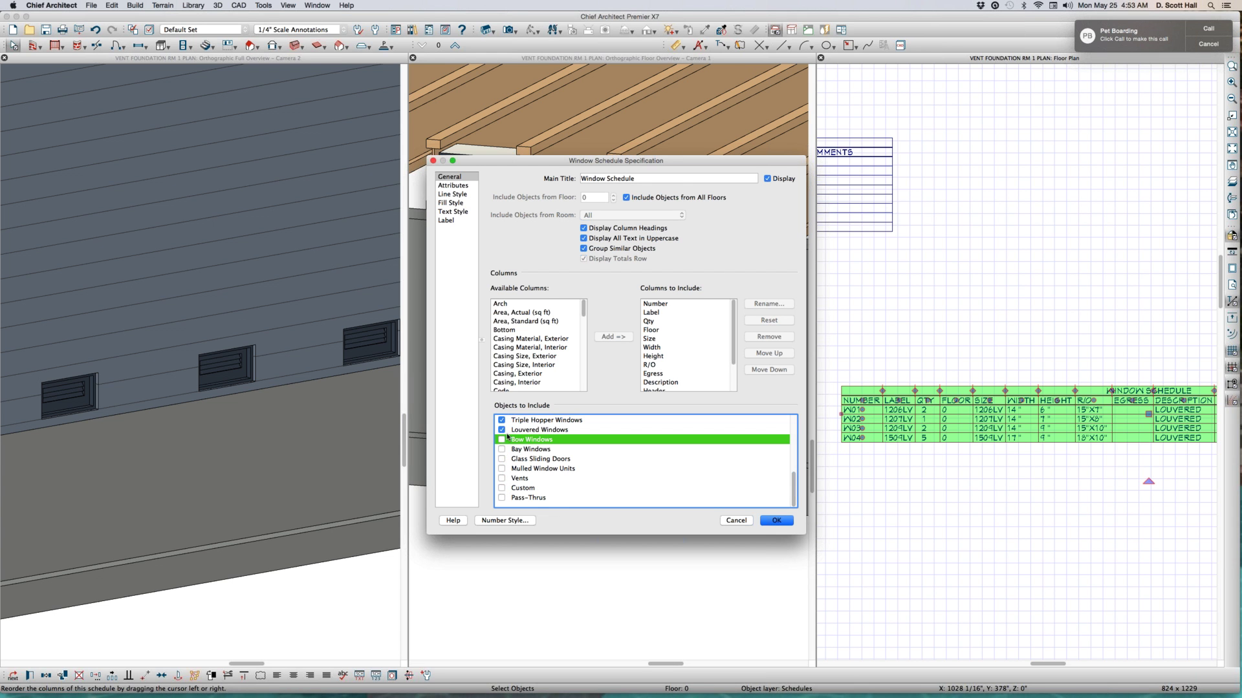
pyautogui.click(501, 430)
pyautogui.click(502, 421)
# Exclude the double hopper, hopper, all awning, triple sliding and right sliding windows from the schedule
pyautogui.scroll(3, 501, 440)
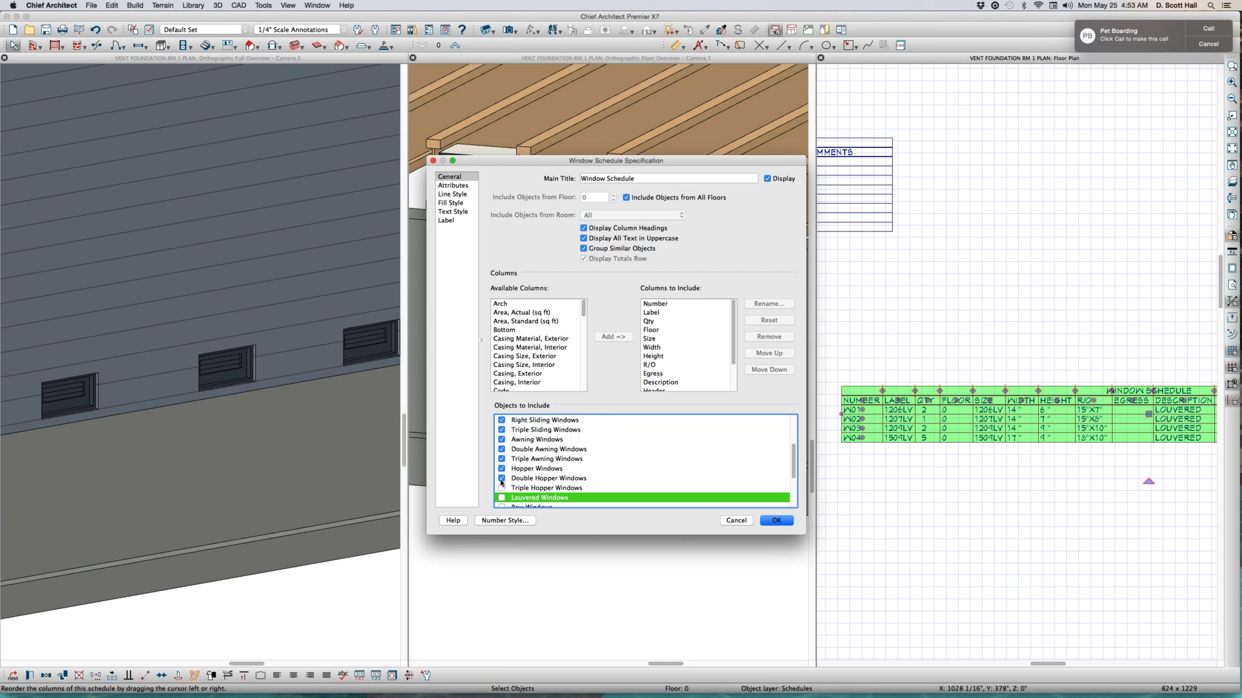
pyautogui.click(502, 479)
pyautogui.click(502, 469)
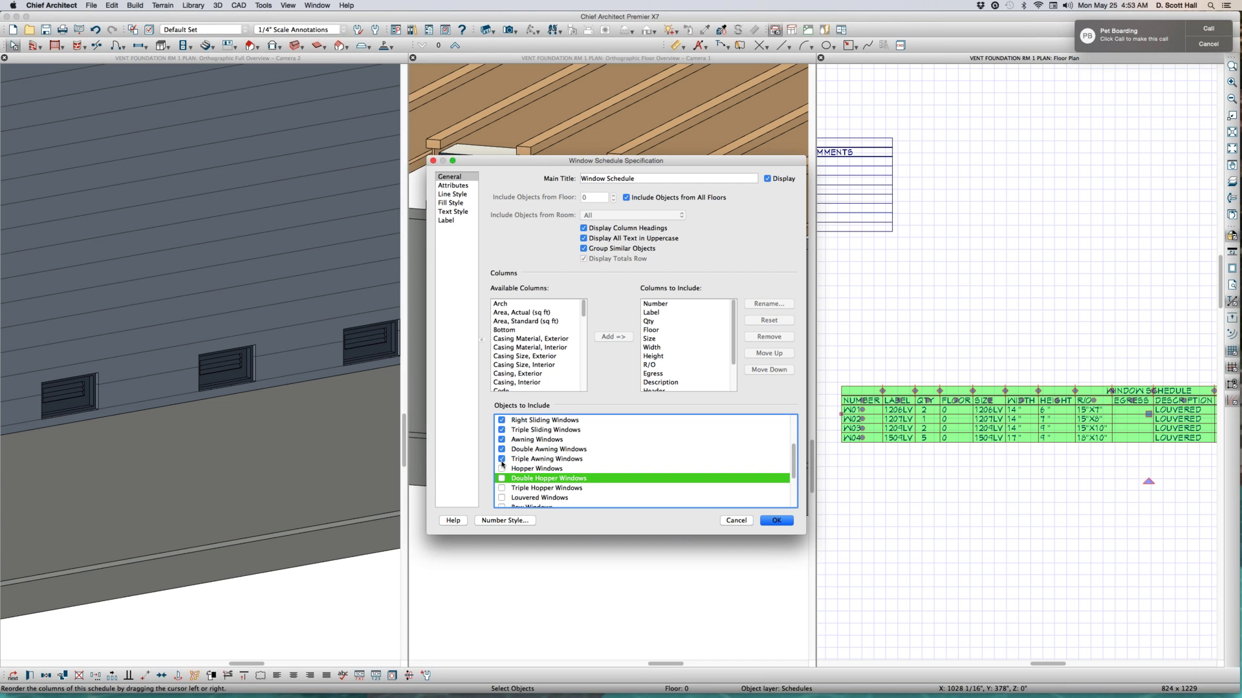
pyautogui.click(502, 458)
pyautogui.click(502, 449)
pyautogui.click(502, 439)
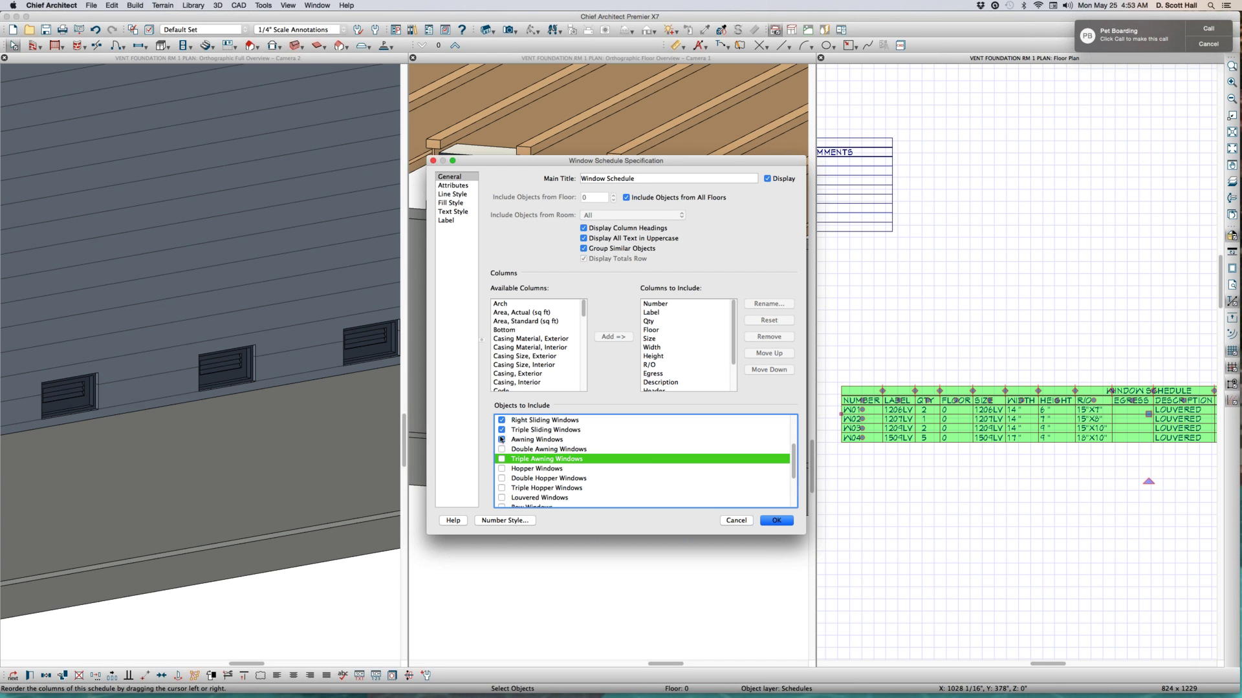
pyautogui.click(502, 430)
pyautogui.click(502, 421)
# Include vents in the new schedule and apply the specification
pyautogui.scroll(-3, 522, 482)
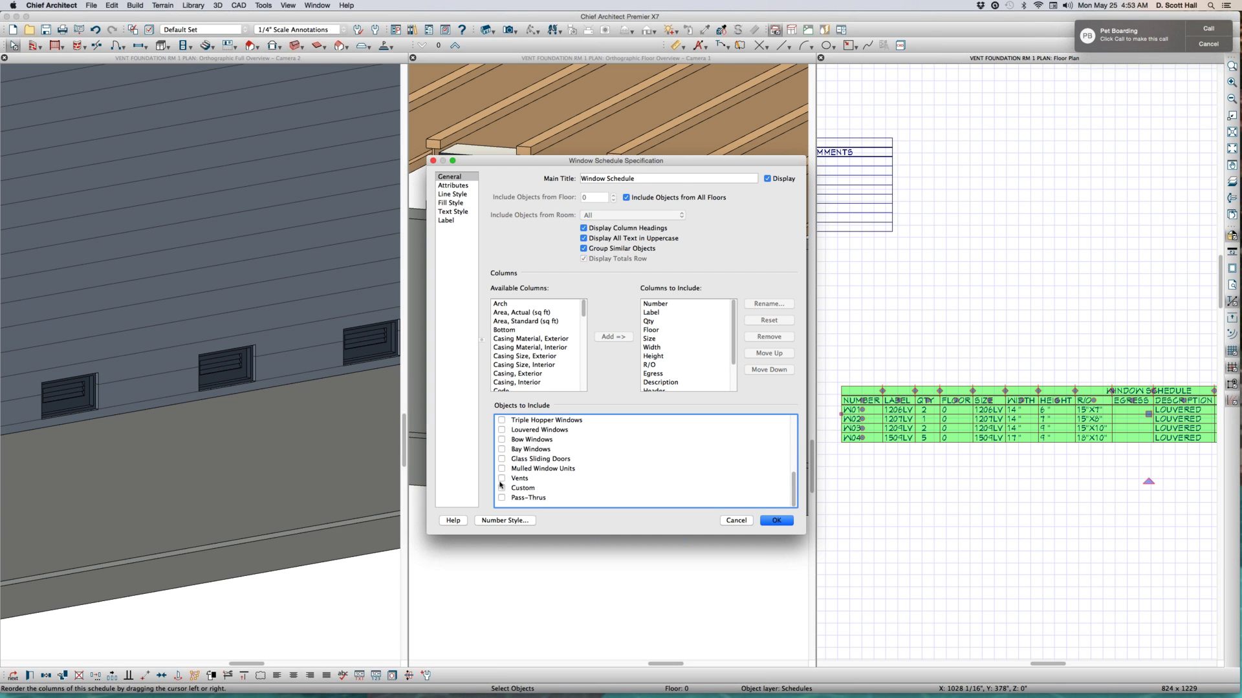
pyautogui.click(502, 479)
pyautogui.click(776, 520)
pyautogui.scroll(-2, 868, 502)
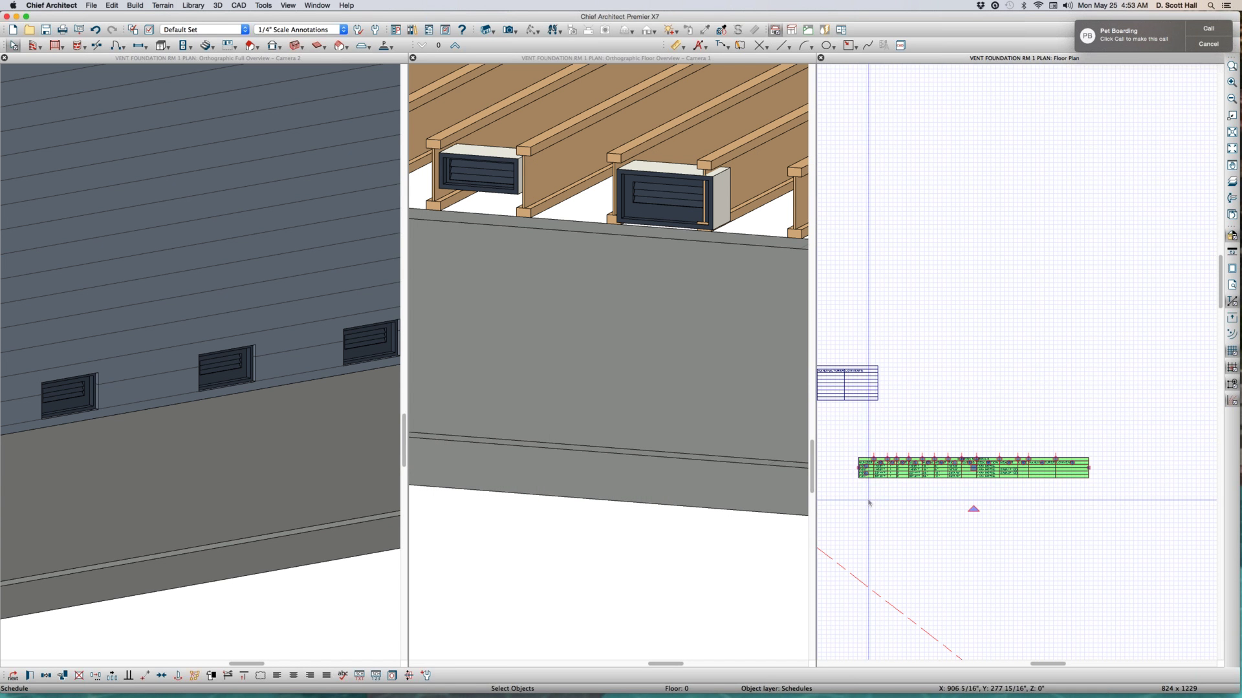
pyautogui.scroll(-3, 1014, 507)
pyautogui.scroll(5, 899, 507)
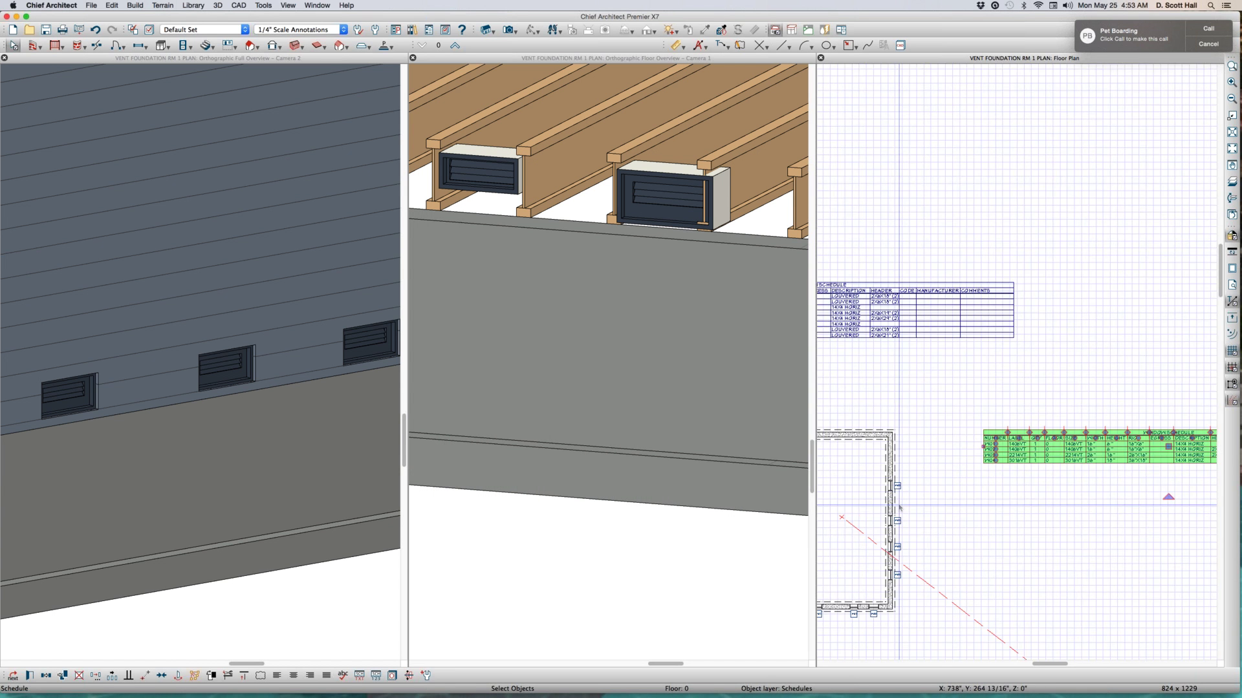
pyautogui.scroll(2, 899, 508)
# Place double hung windows on floor 1: three along the side wall and one on the back wall near the corner
pyautogui.click(969, 473)
pyautogui.press('pageup')
pyautogui.press('w')
pyautogui.click(881, 453)
pyautogui.click(885, 547)
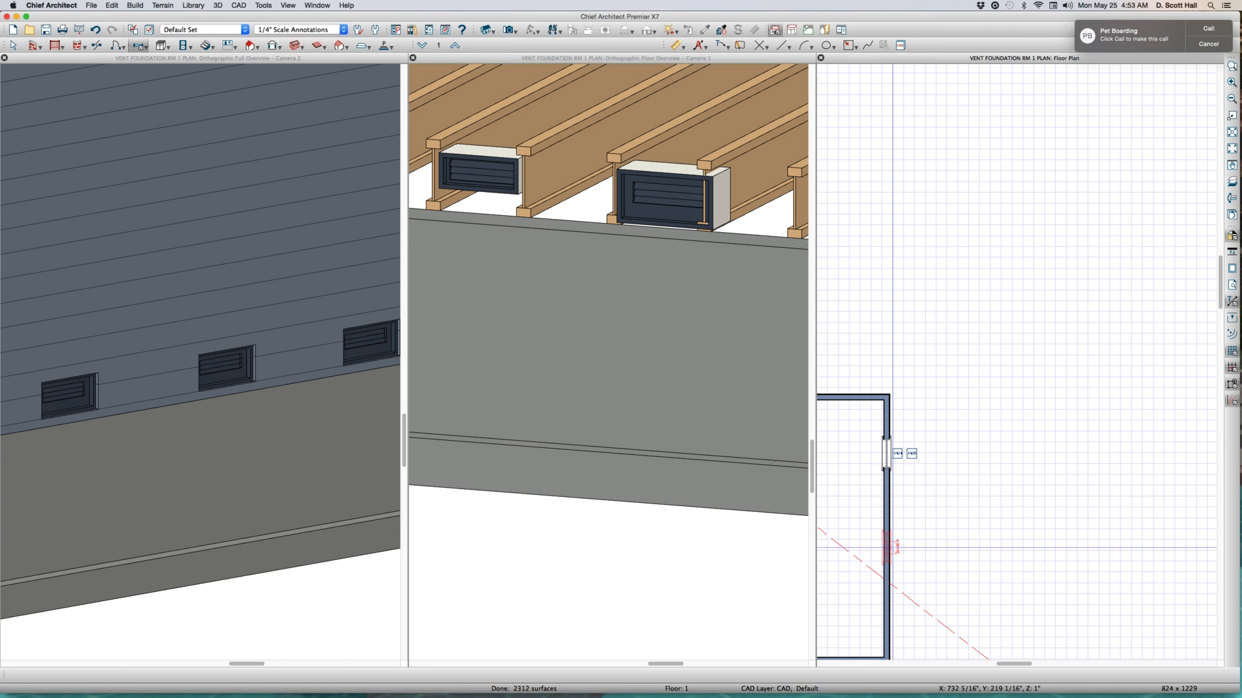
pyautogui.click(884, 613)
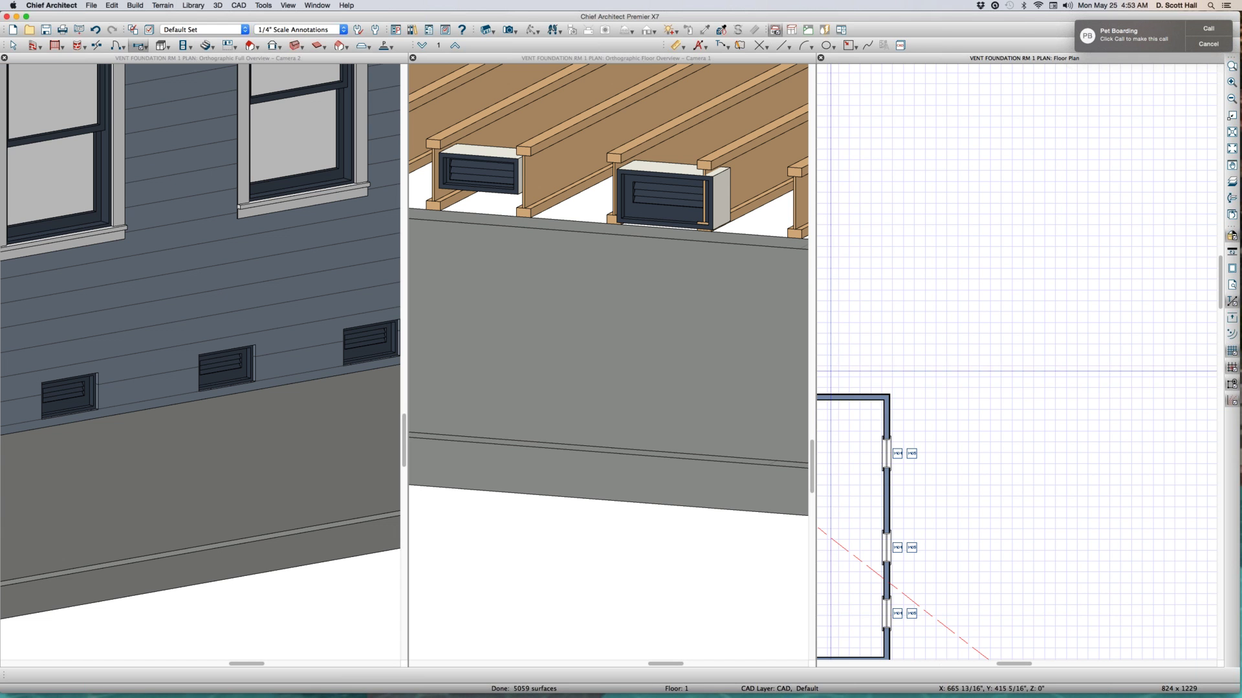
pyautogui.click(842, 398)
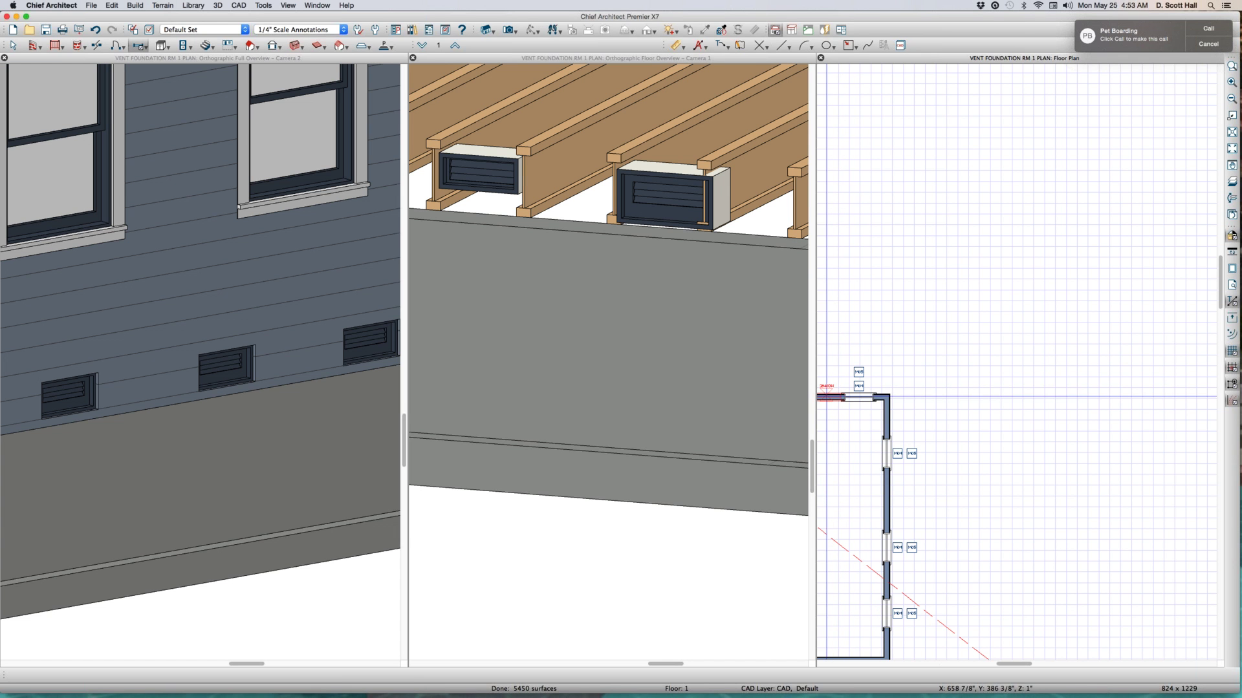
# Return to the foundation plan and compare the entries in the two window schedules
pyautogui.press('pagedown')
pyautogui.press('space')
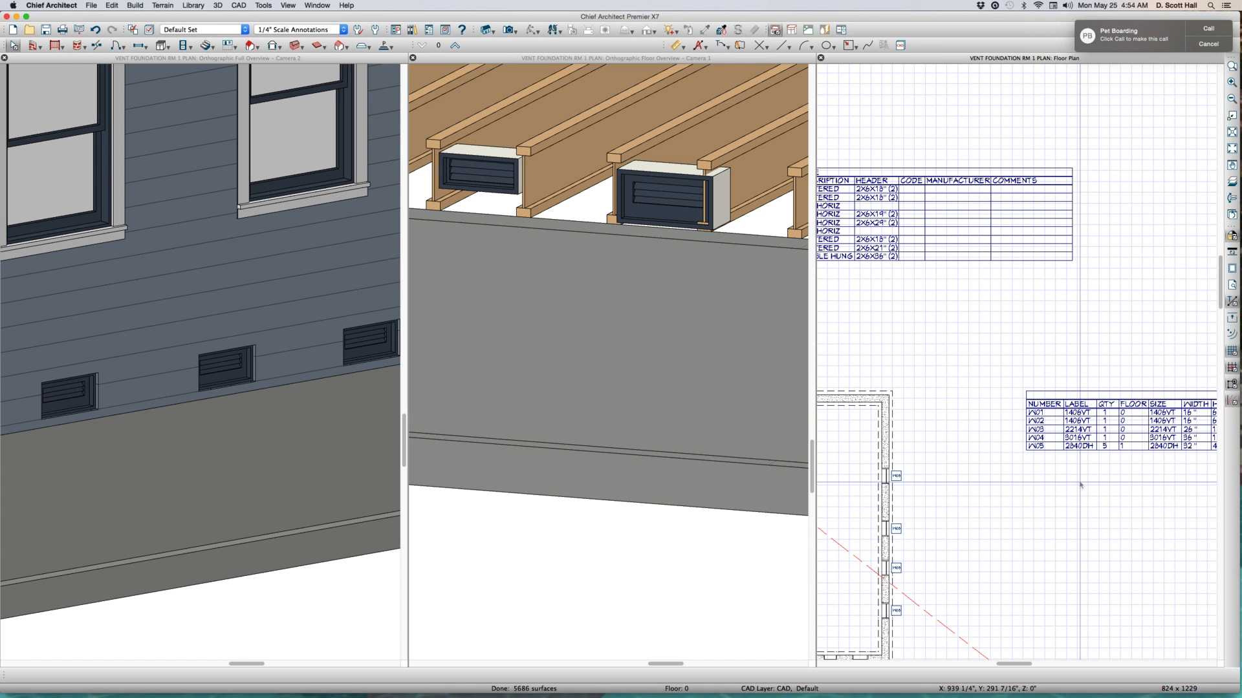
pyautogui.scroll(-2, 1080, 483)
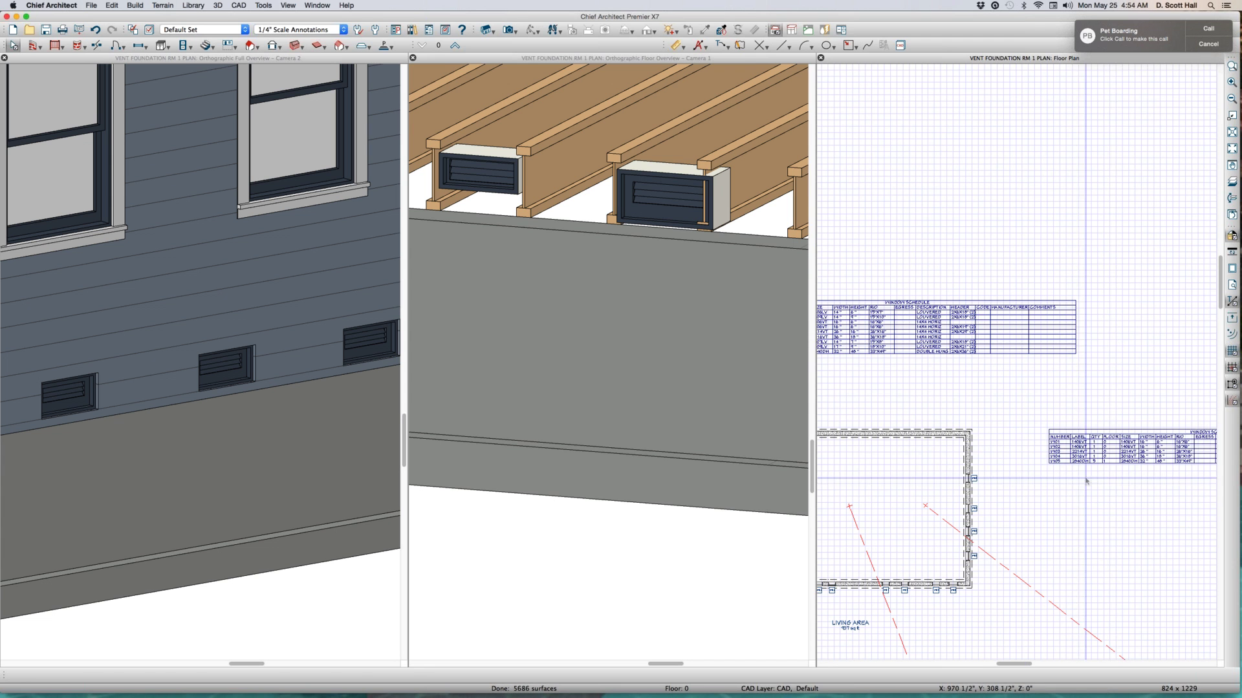
# Exclude the left sliding, triple casement, double casement, casement, double hung, single hung and fixed windows from the new schedule, keeping vents included
pyautogui.doubleClick(1125, 446)
pyautogui.scroll(-8, 662, 469)
pyautogui.scroll(8, 662, 469)
pyautogui.click(501, 478)
pyautogui.click(502, 469)
pyautogui.click(501, 458)
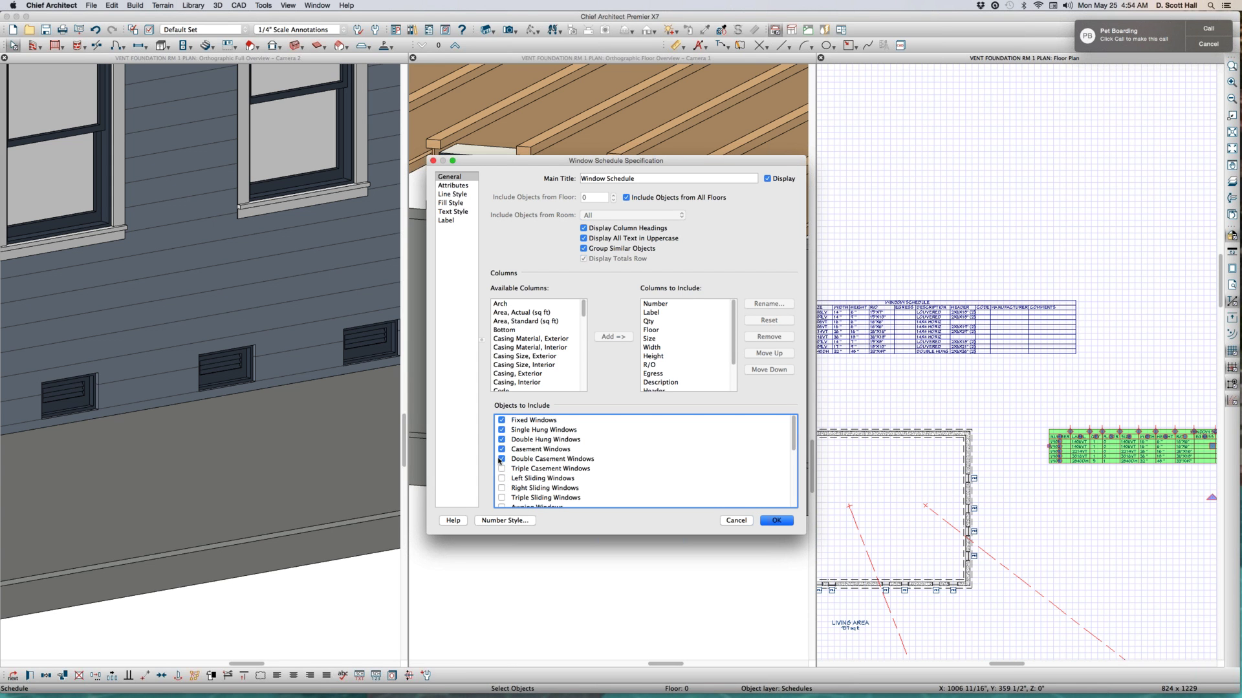
pyautogui.click(502, 449)
pyautogui.click(502, 440)
pyautogui.click(502, 429)
pyautogui.click(501, 420)
pyautogui.scroll(-5, 511, 432)
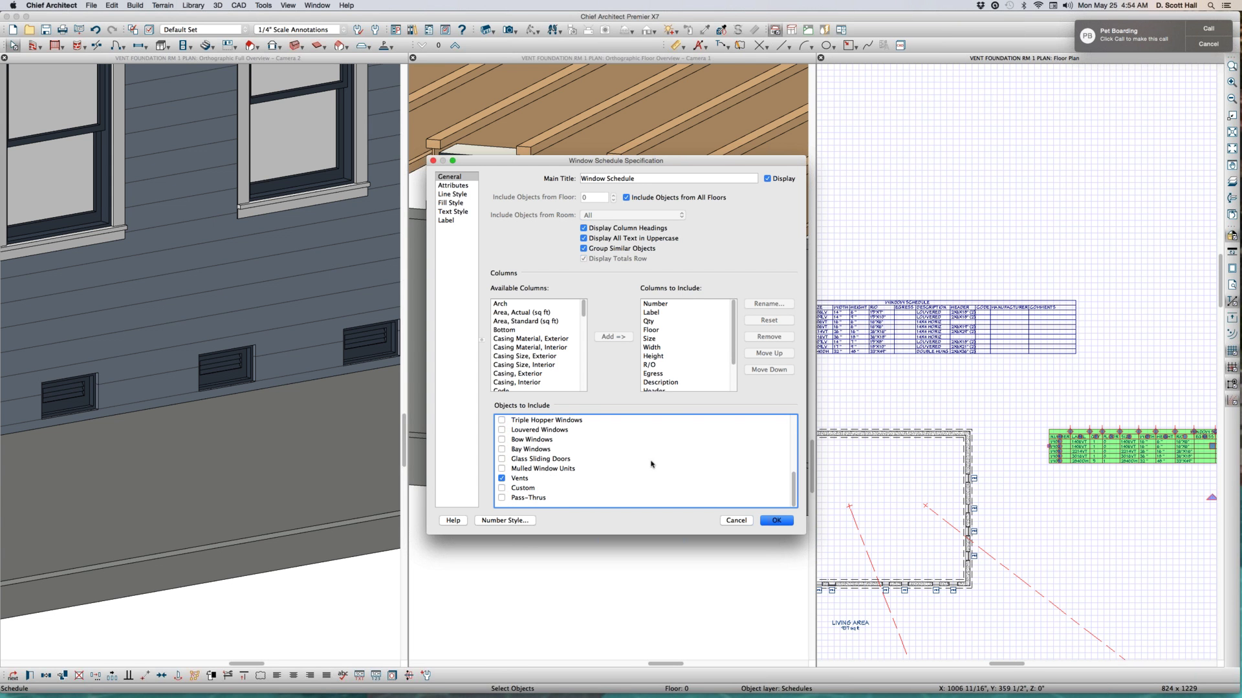
pyautogui.click(776, 520)
pyautogui.scroll(5, 1126, 457)
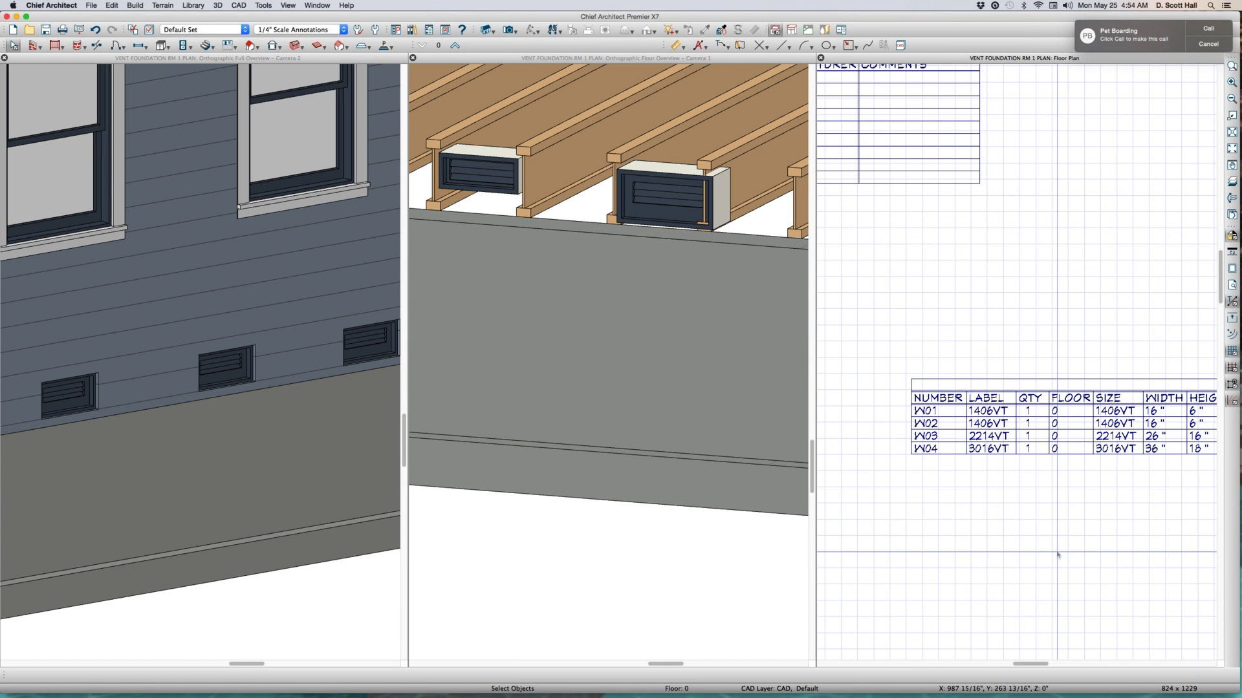
# Move the vents-only schedule above the original window schedule, over the foundation plan
pyautogui.scroll(-5, 1058, 549)
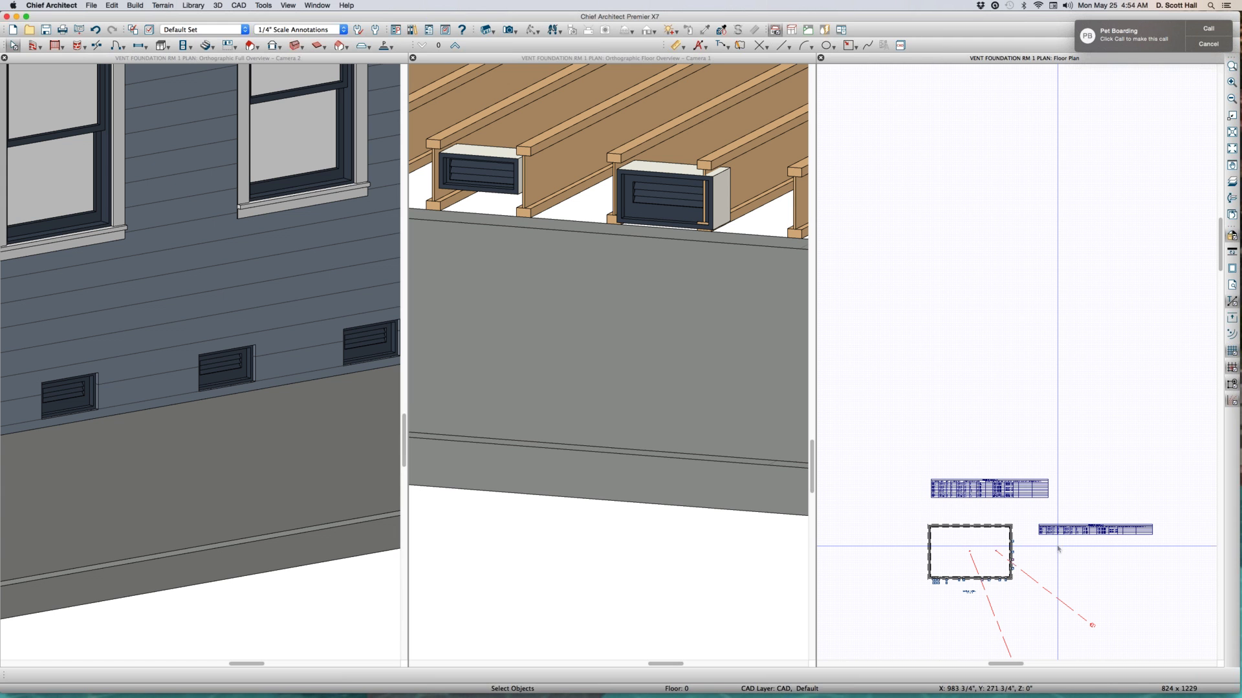
pyautogui.click(1105, 536)
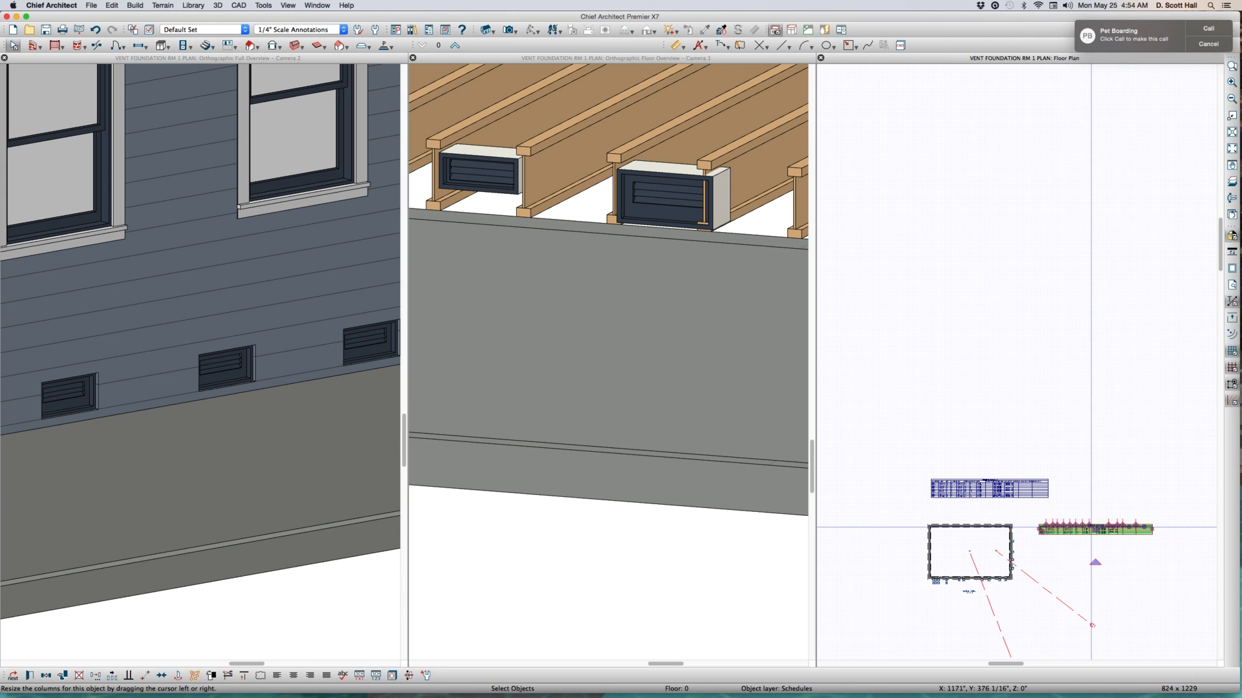
pyautogui.moveTo(1093, 527); pyautogui.dragTo(986, 467)
# Exclude vents, custom windows and mulled window units from the original window schedule
pyautogui.scroll(5, 924, 529)
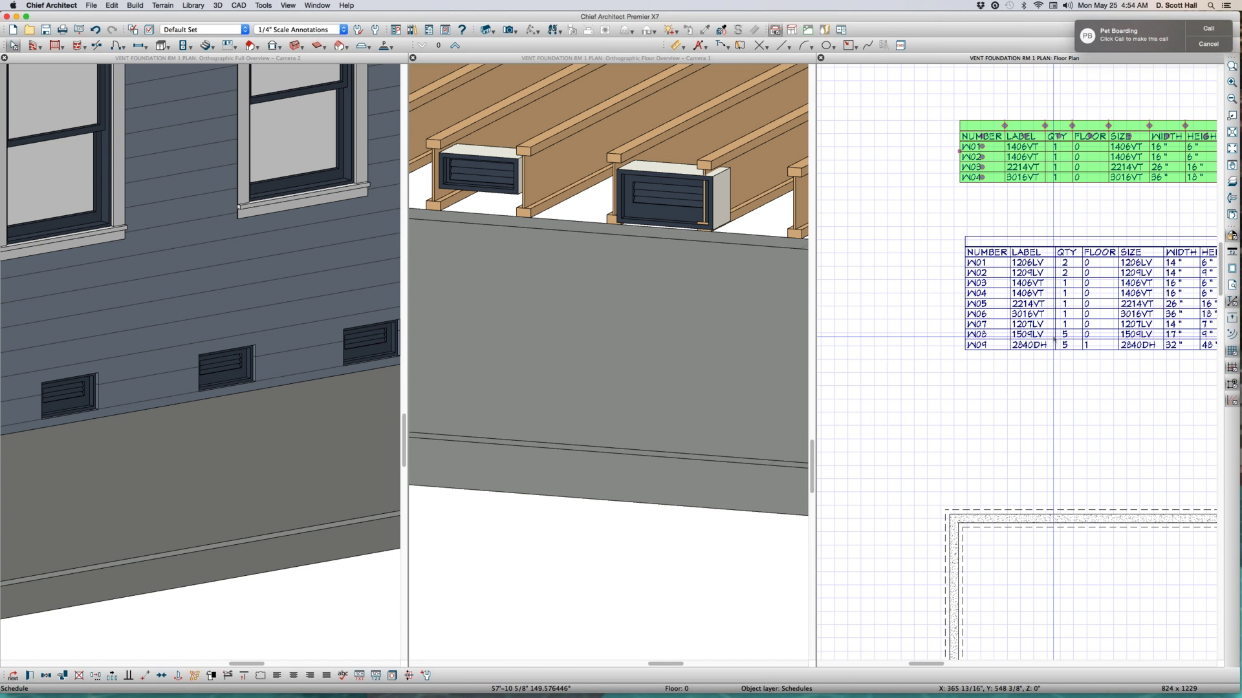
pyautogui.scroll(1, 1055, 337)
pyautogui.click(857, 335)
pyautogui.doubleClick(1021, 314)
pyautogui.scroll(-10, 589, 501)
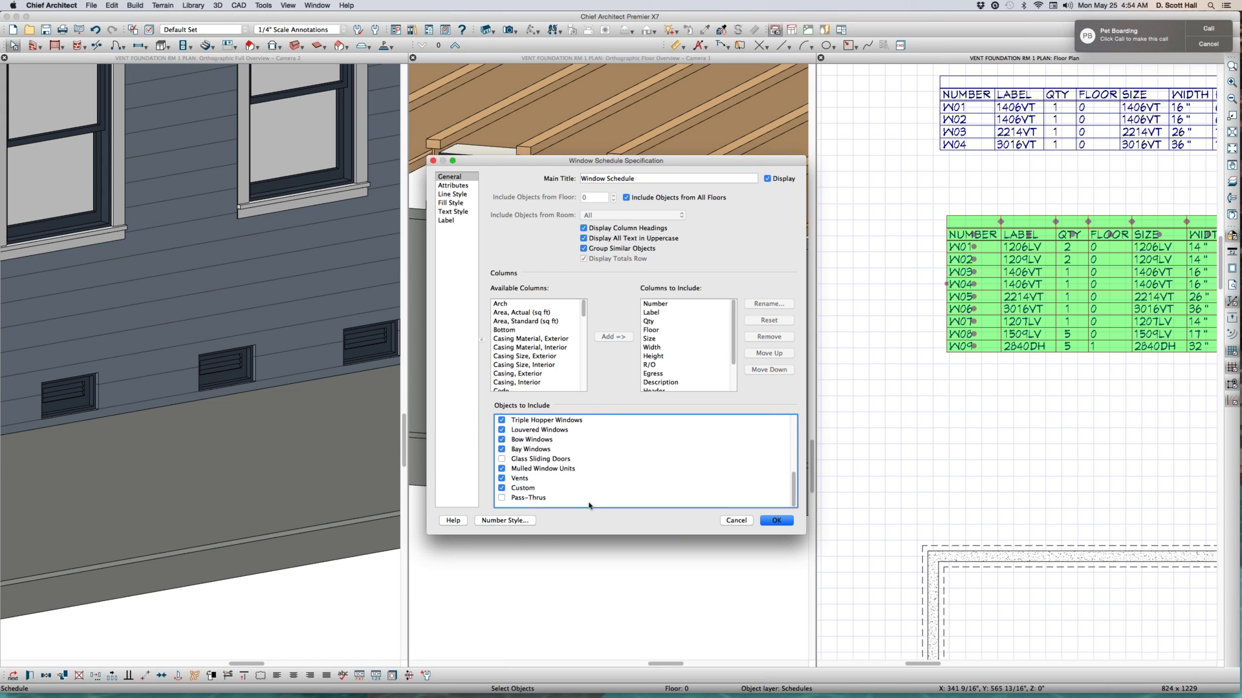
pyautogui.click(501, 479)
pyautogui.click(501, 488)
pyautogui.click(502, 468)
pyautogui.press('Return')
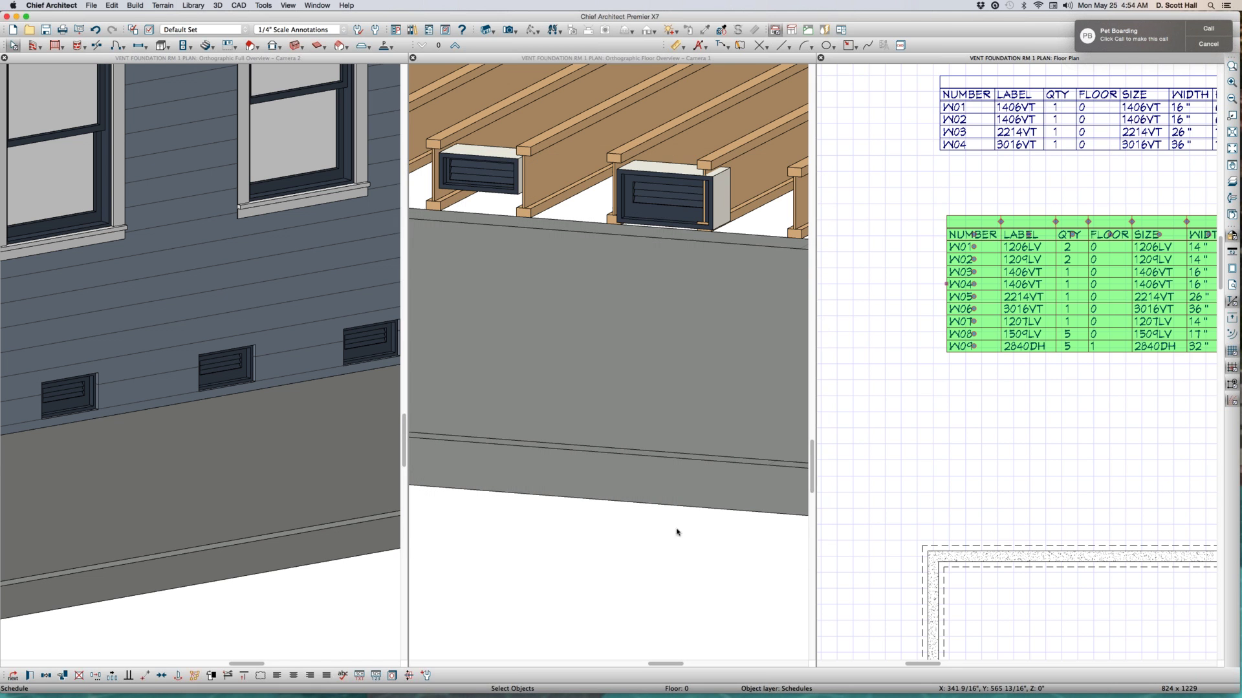
pyautogui.click(950, 348)
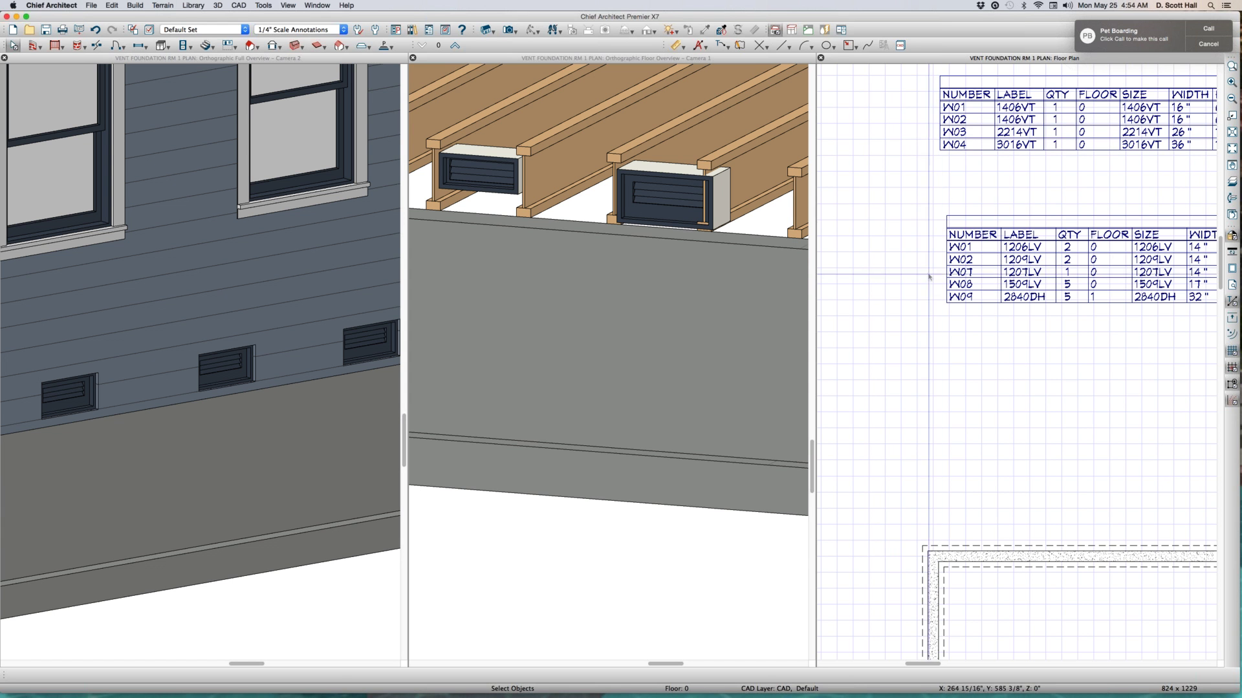
# Compare the numbers, labels and quantities listed in the vents-only schedule with those in the original window schedule
pyautogui.scroll(-3, 927, 281)
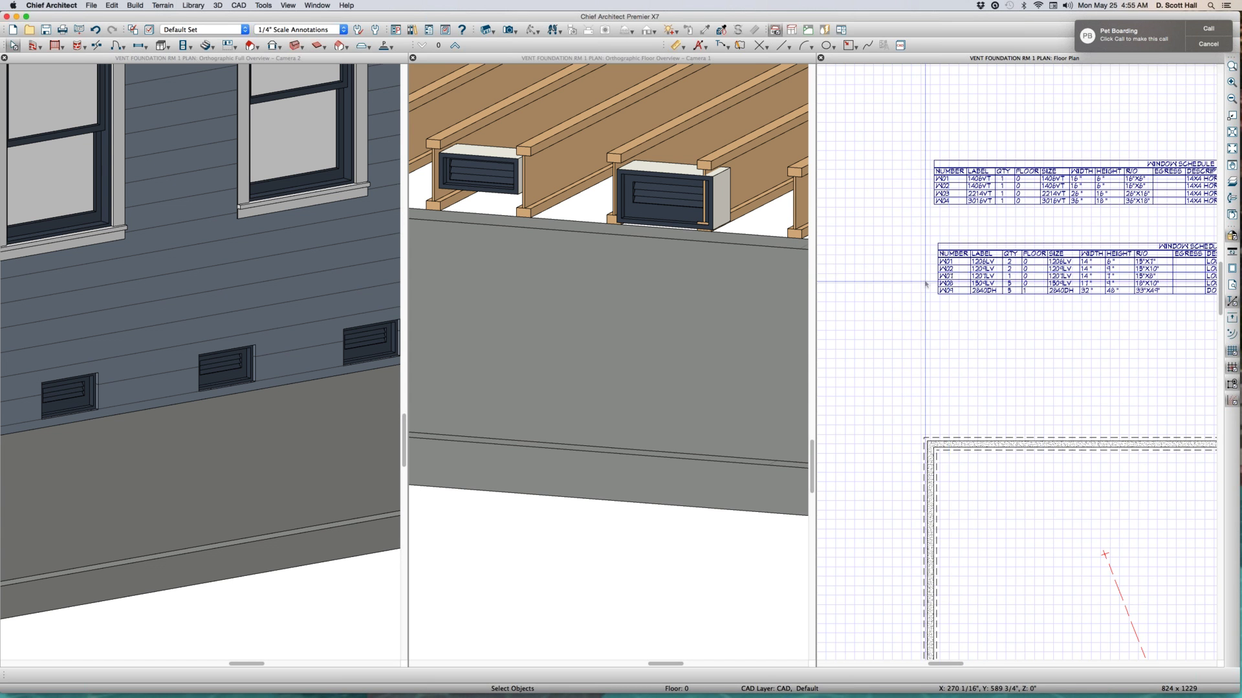
pyautogui.scroll(2, 991, 265)
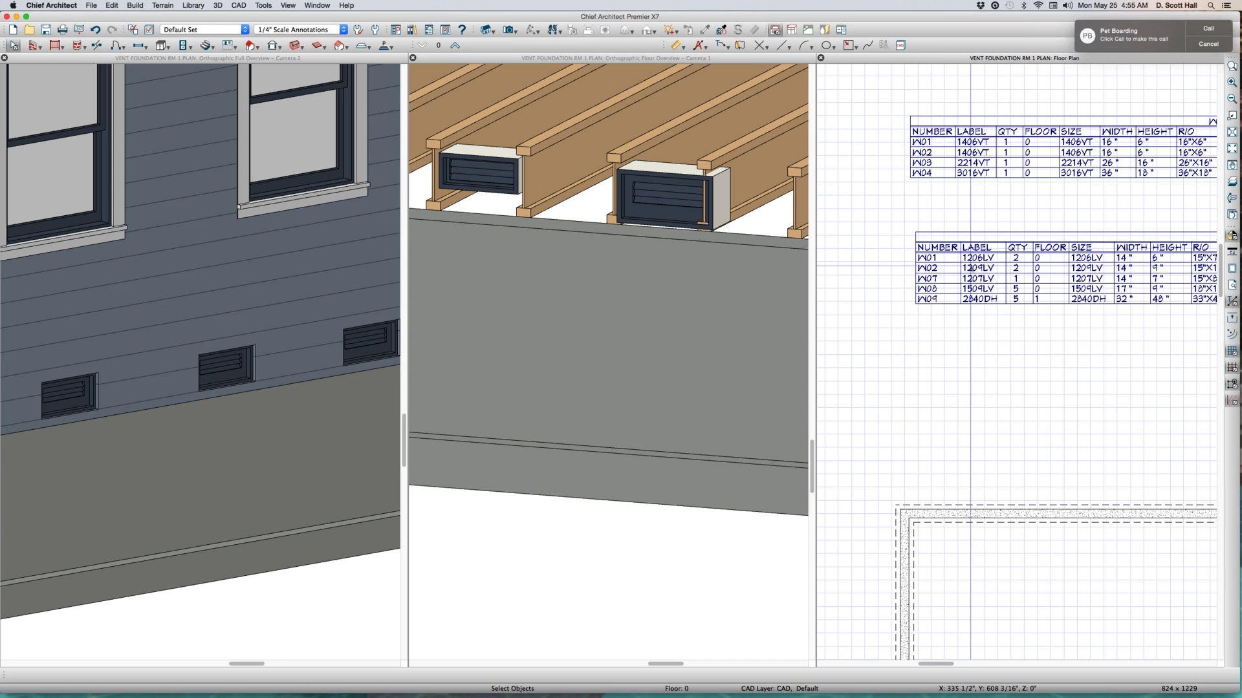
pyautogui.scroll(1, 974, 267)
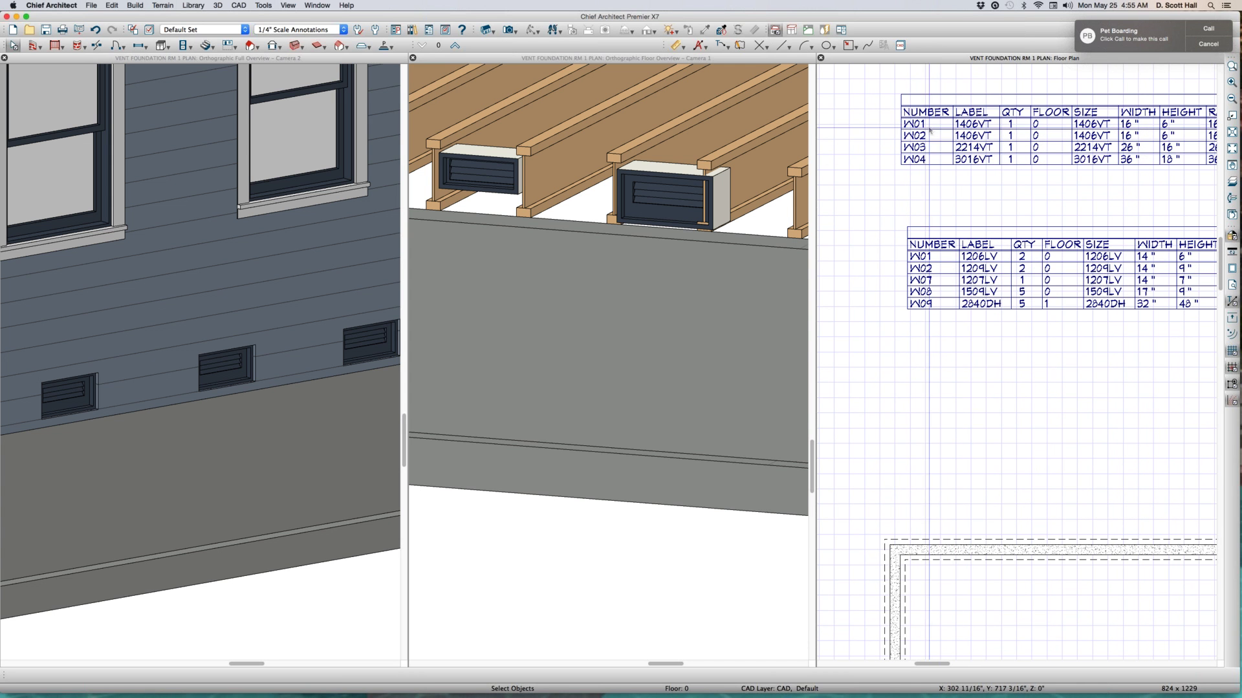
pyautogui.click(910, 133)
pyautogui.click(963, 281)
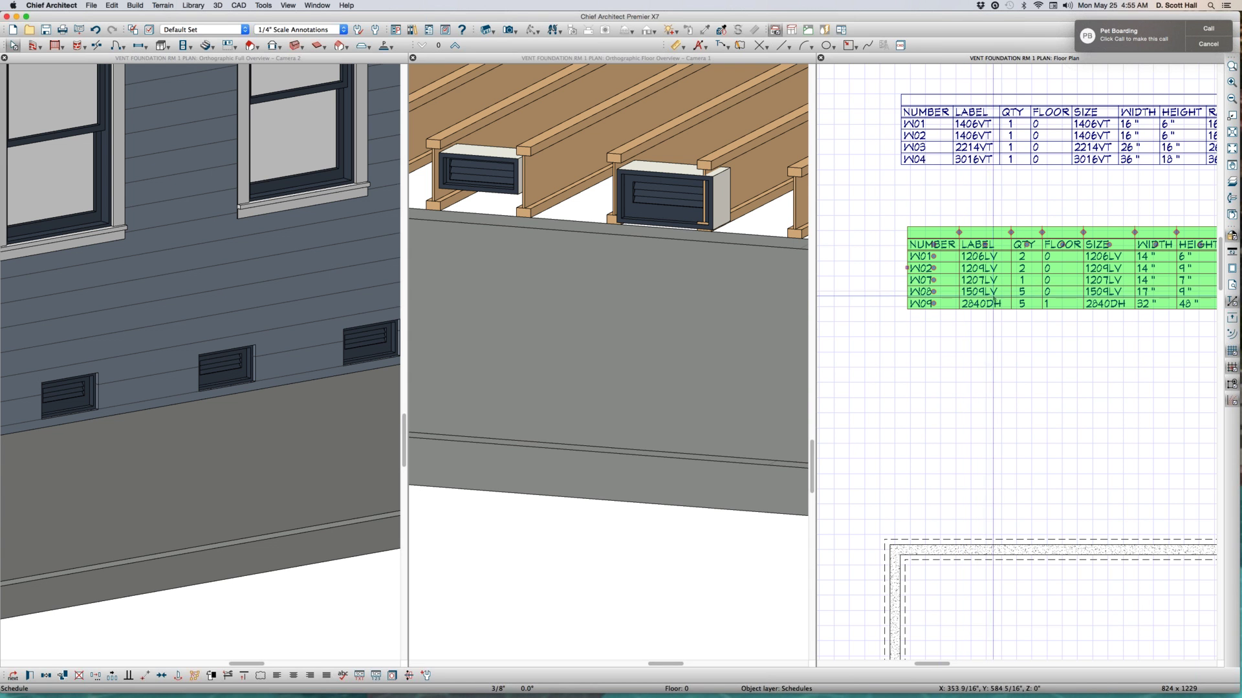
pyautogui.click(979, 336)
pyautogui.moveTo(1027, 214); pyautogui.dragTo(1093, 325)
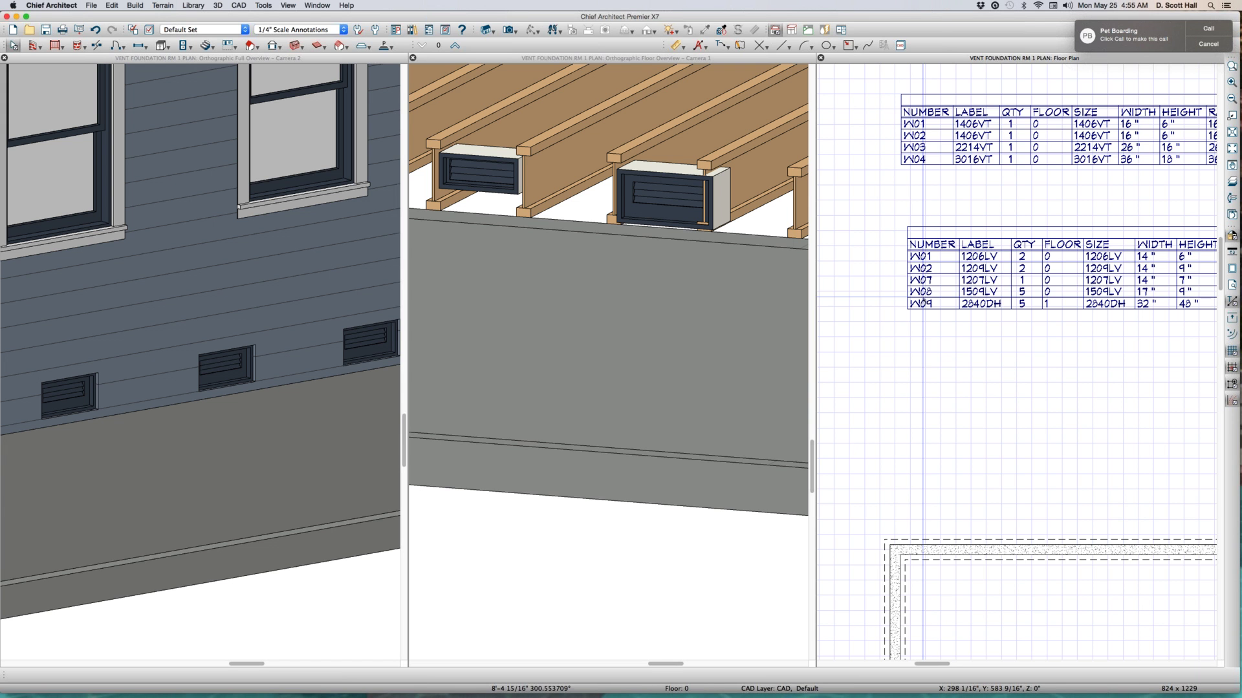
pyautogui.moveTo(887, 100); pyautogui.dragTo(953, 186)
# Inspect the vents in the framing and exterior camera views, and review the description and header columns of both schedules
pyautogui.scroll(-5, 635, 311)
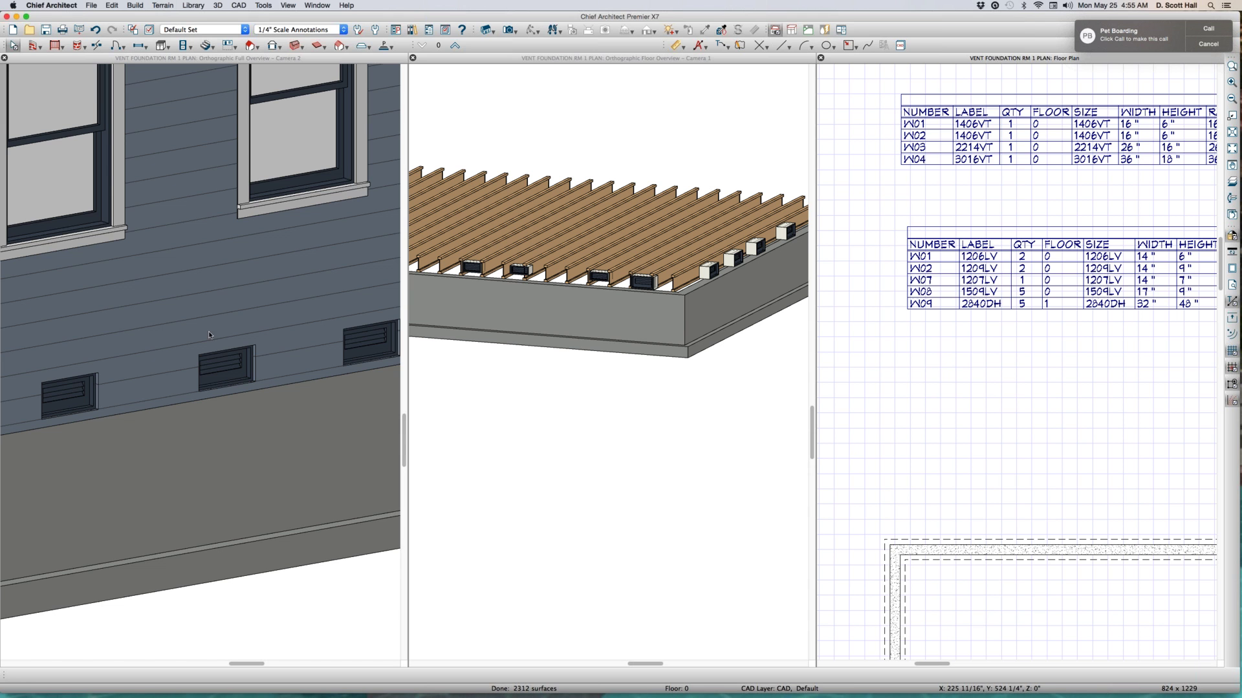
pyautogui.scroll(-3, 128, 341)
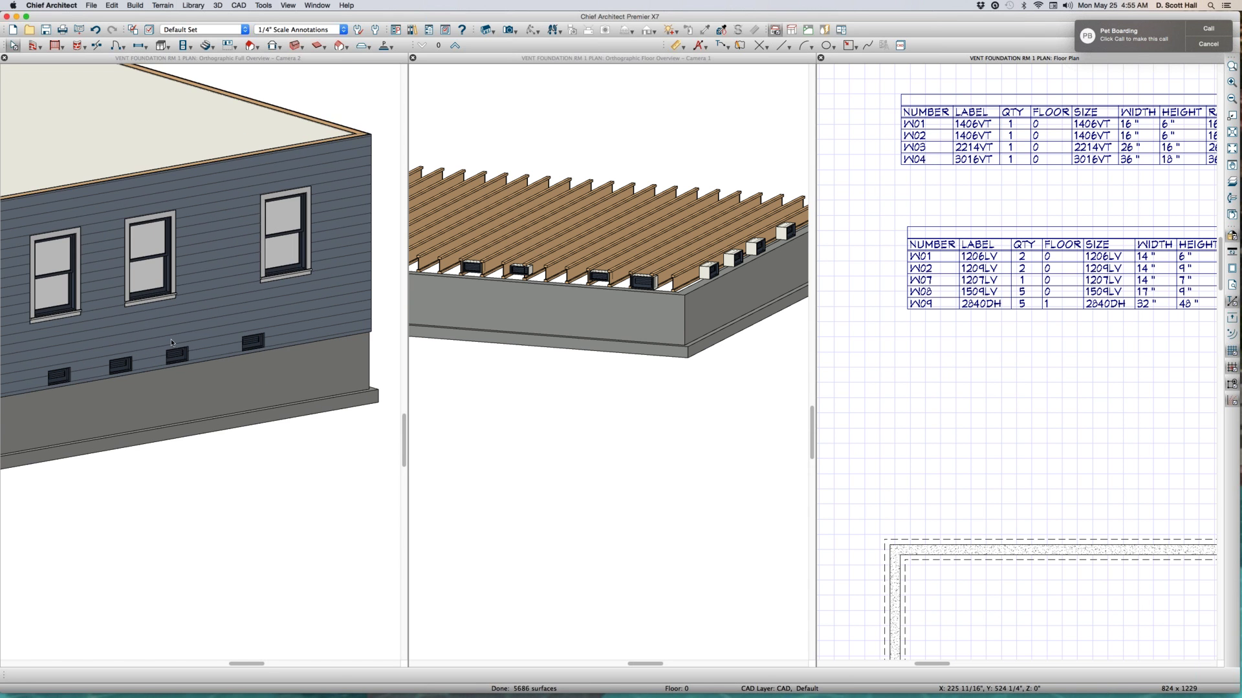
pyautogui.scroll(3, 238, 347)
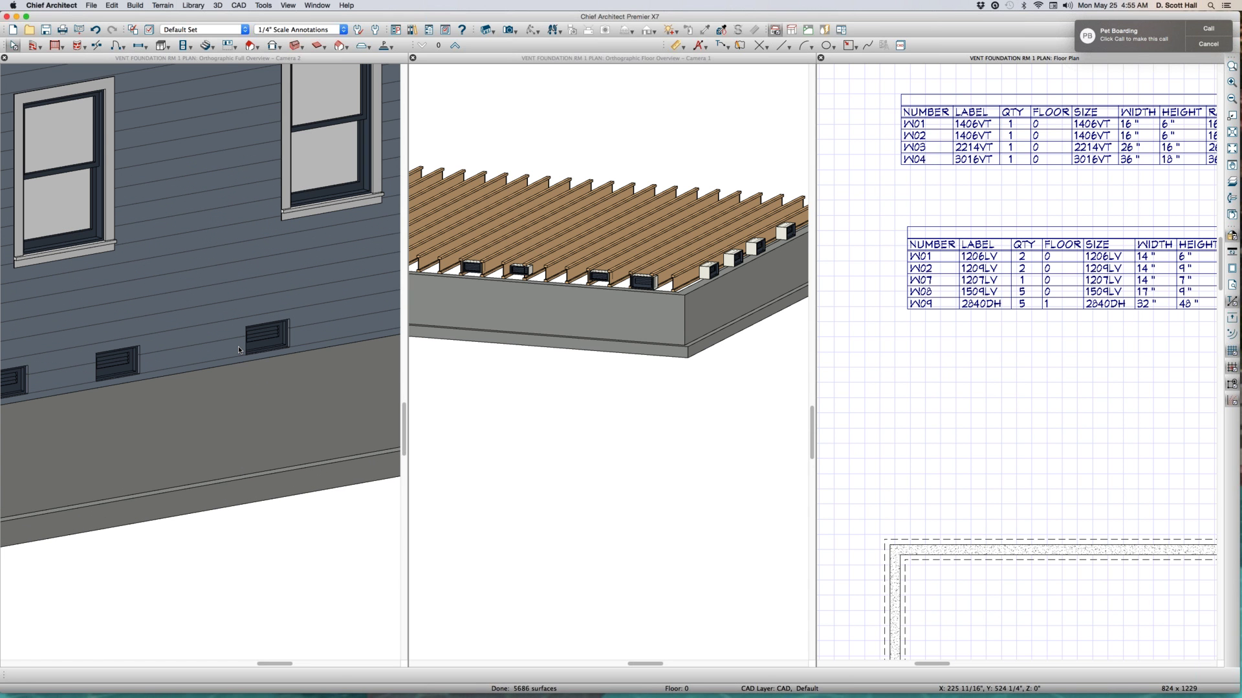
pyautogui.scroll(-3, 1122, 155)
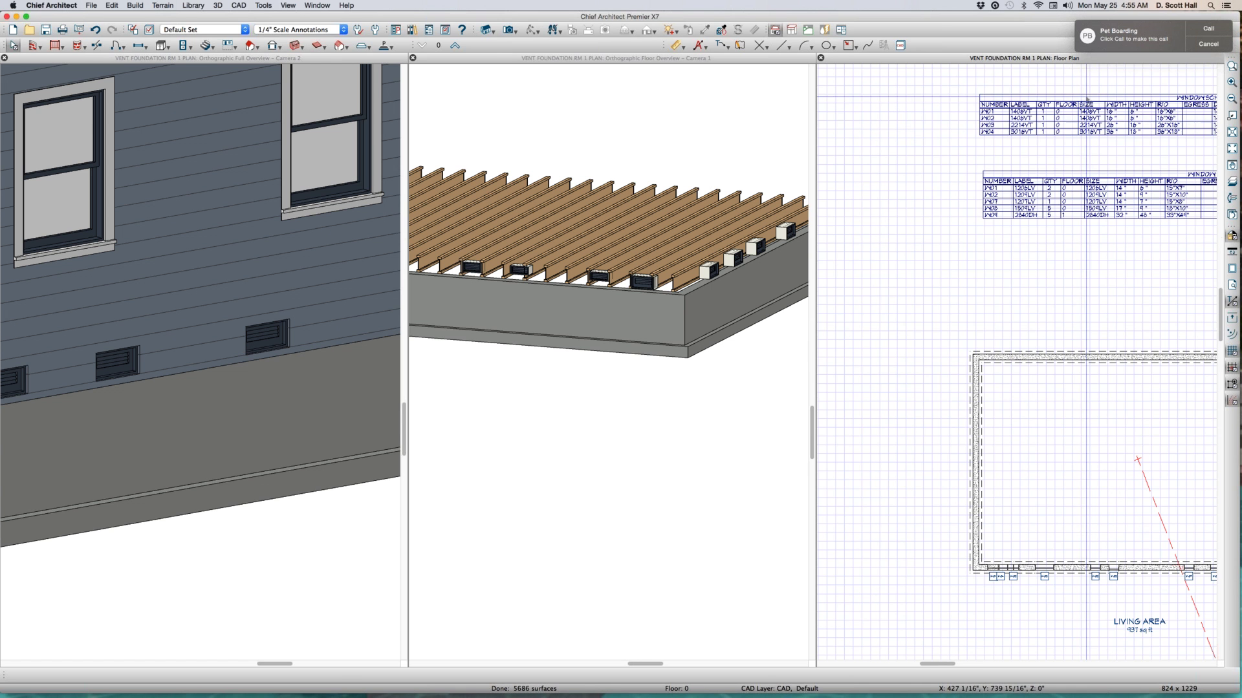
pyautogui.scroll(-2, 1122, 155)
pyautogui.scroll(5, 1177, 147)
pyautogui.scroll(-3, 1179, 146)
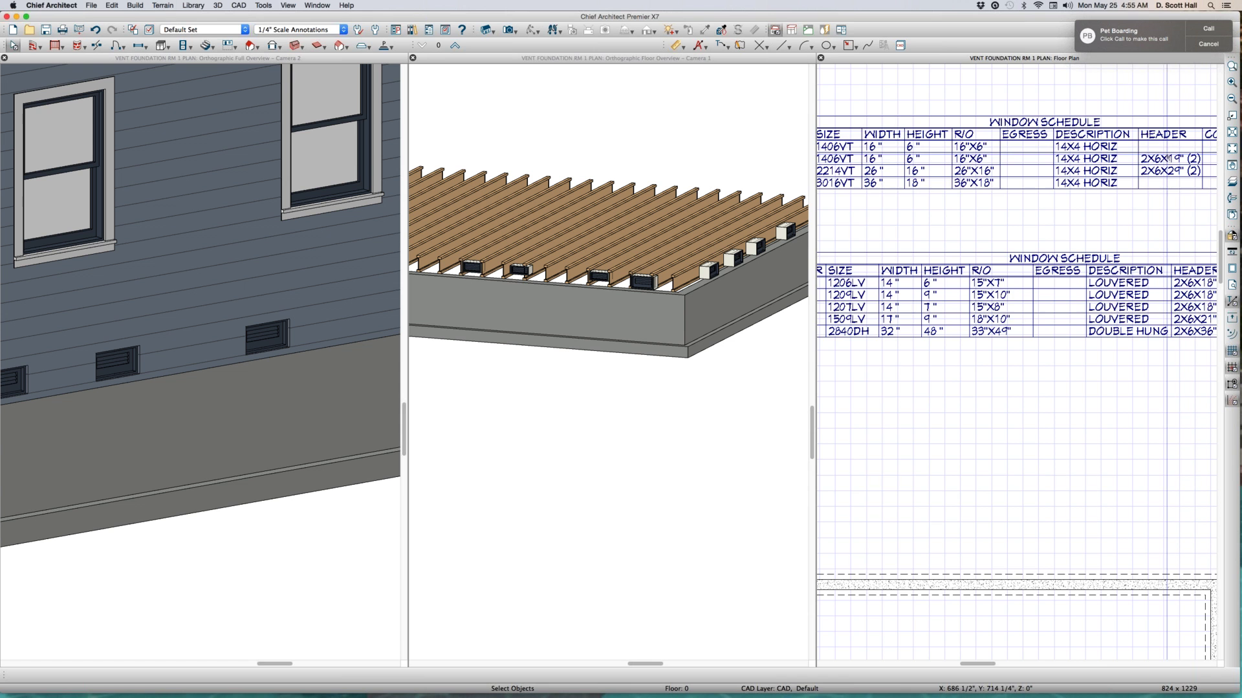
pyautogui.scroll(-2, 1090, 285)
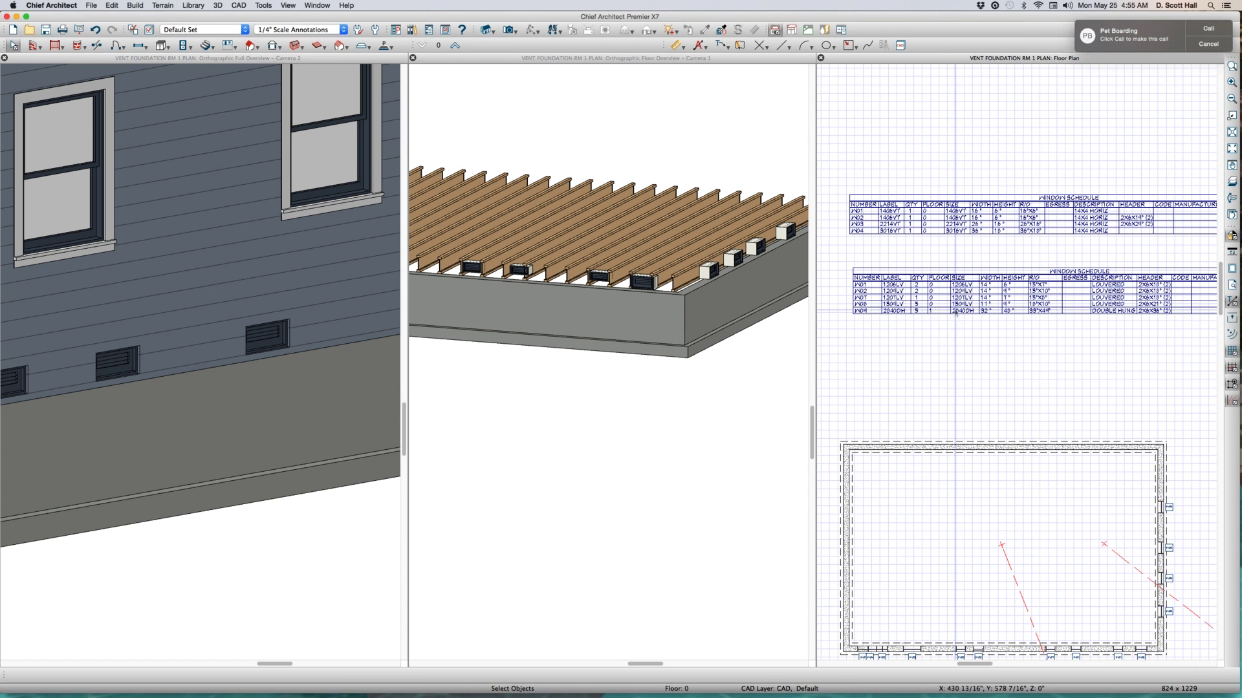
pyautogui.scroll(1, 936, 236)
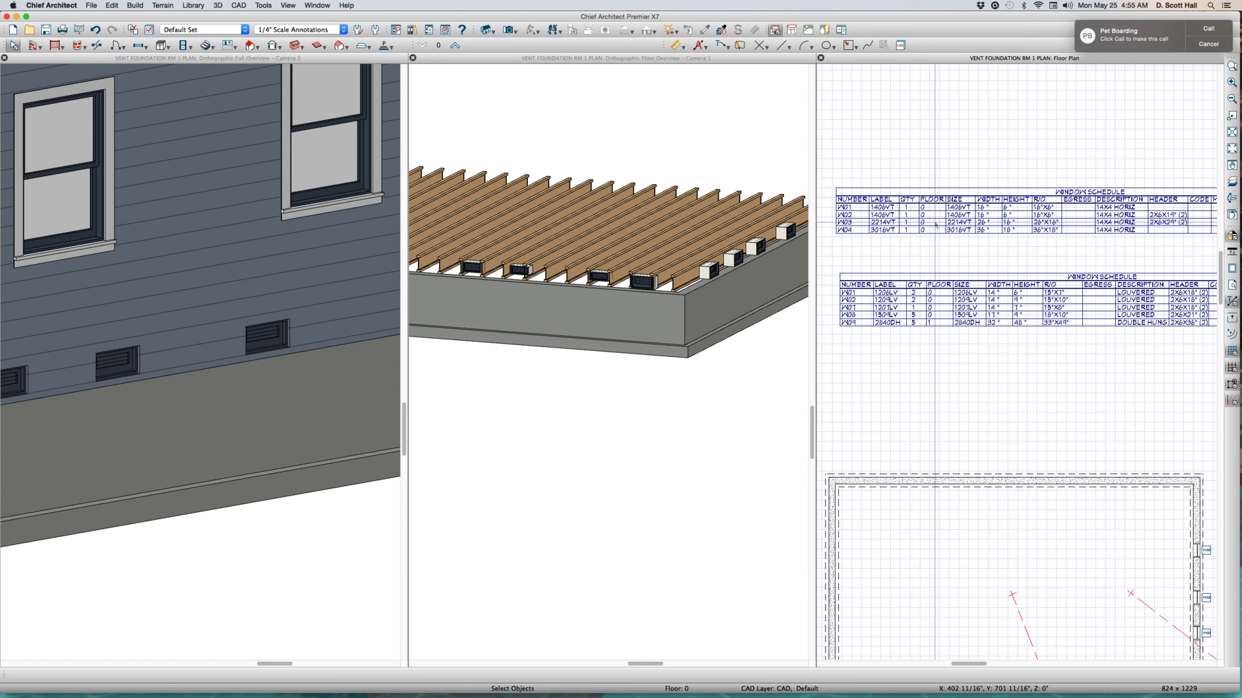
# Change the main title of the vents-only schedule to VENT Schedule
pyautogui.doubleClick(936, 223)
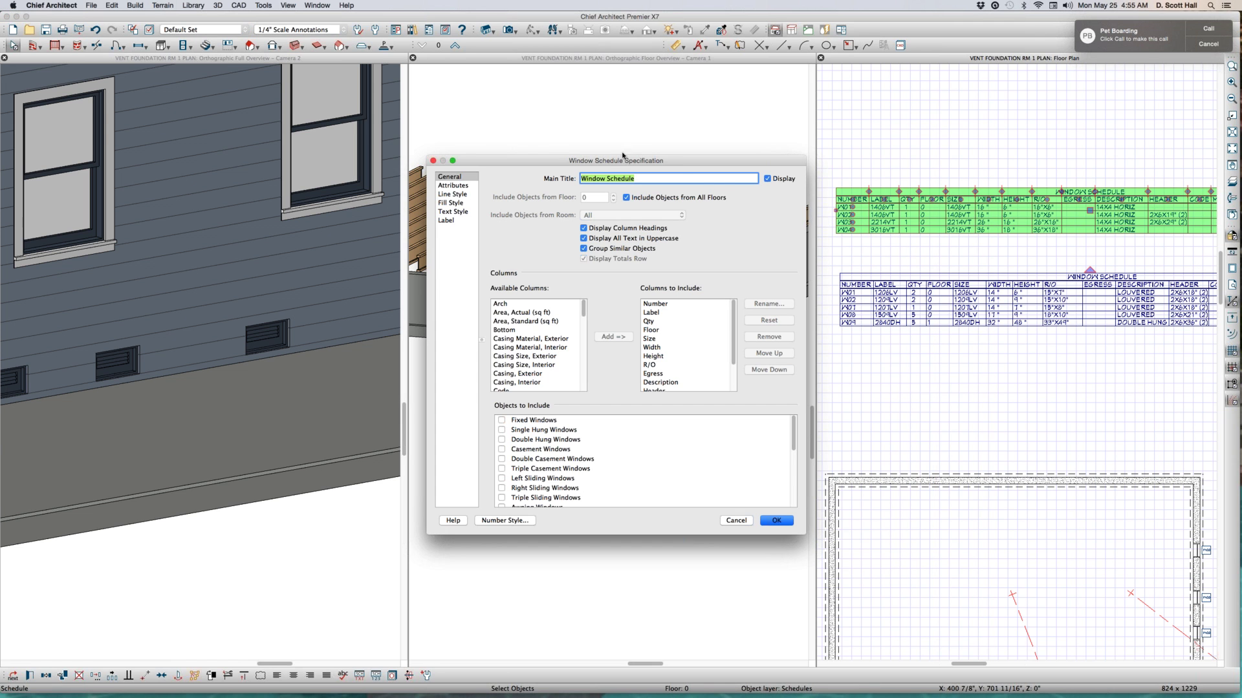
pyautogui.doubleClick(598, 178)
pyautogui.write('VENT')
pyautogui.press('Return')
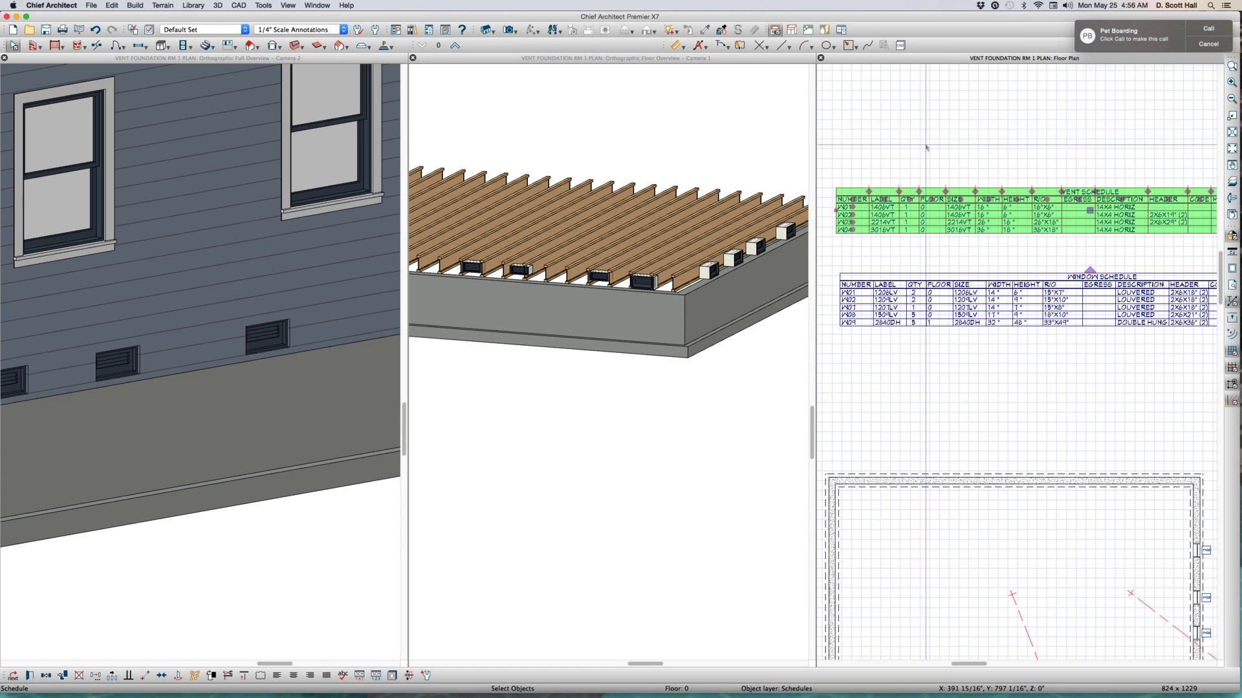
pyautogui.click(940, 127)
# Add the Area, Actual (sq ft) and Area, Standard (sq ft) columns to the vent schedule
pyautogui.click(1014, 232)
pyautogui.scroll(-2, 1015, 229)
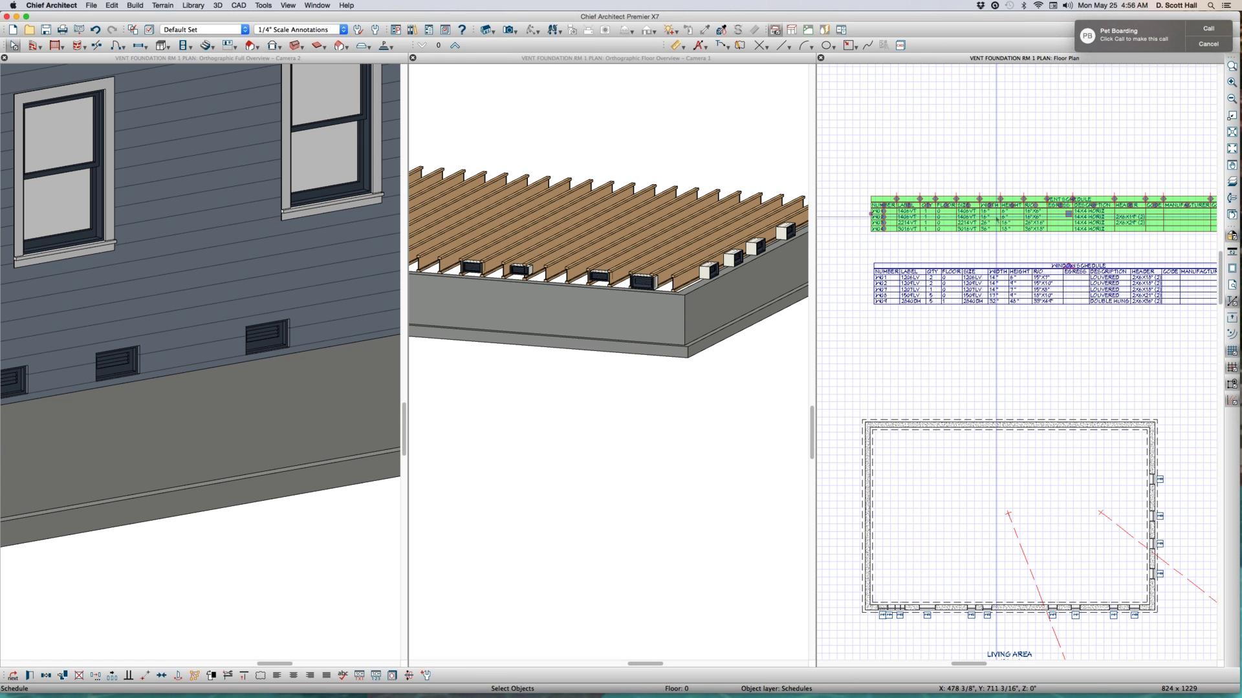
pyautogui.doubleClick(1043, 220)
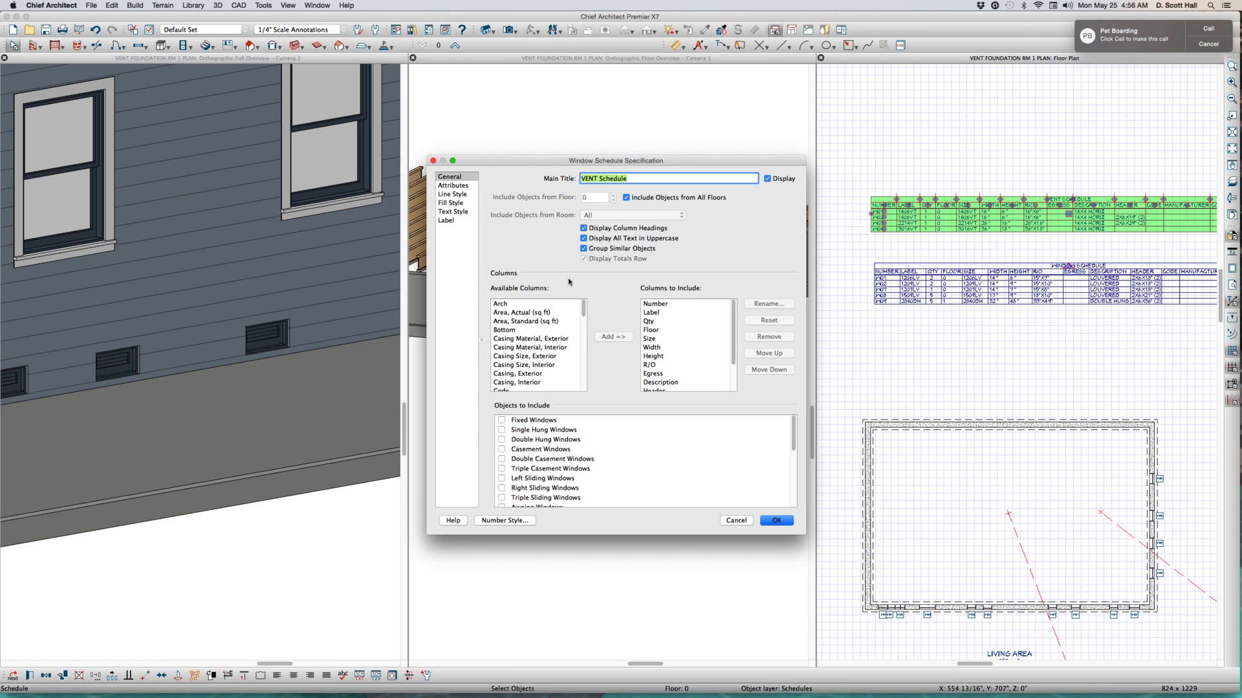
pyautogui.click(584, 315)
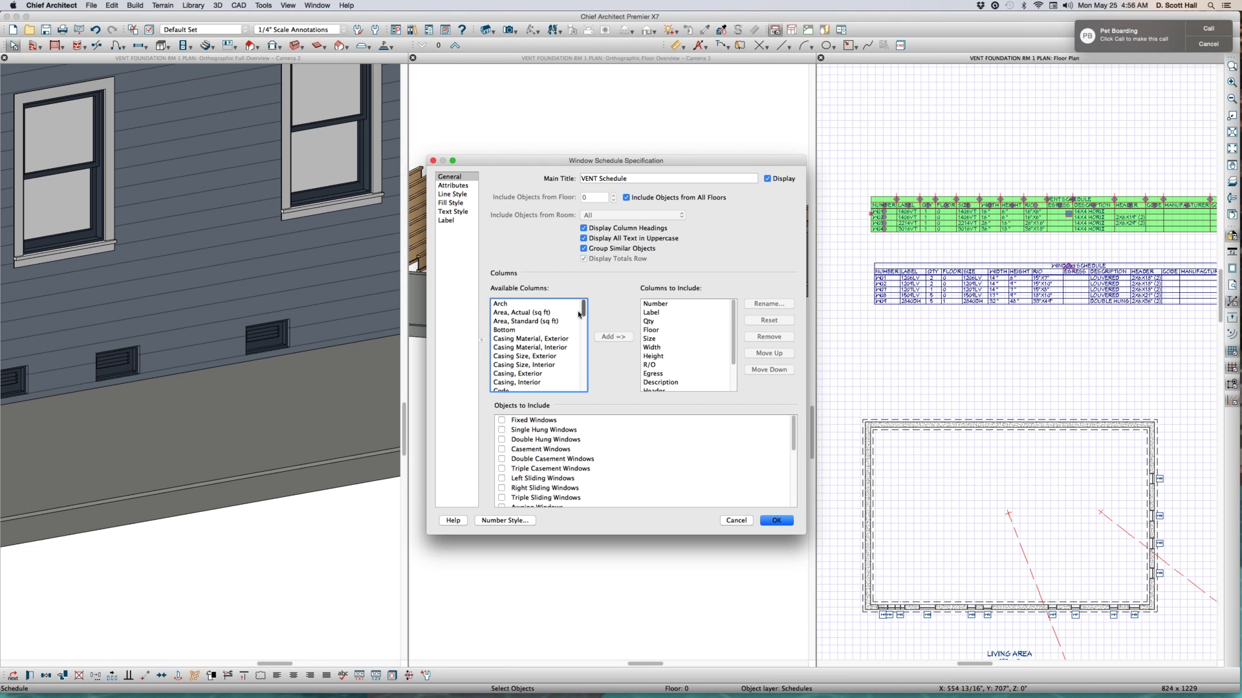
pyautogui.click(545, 313)
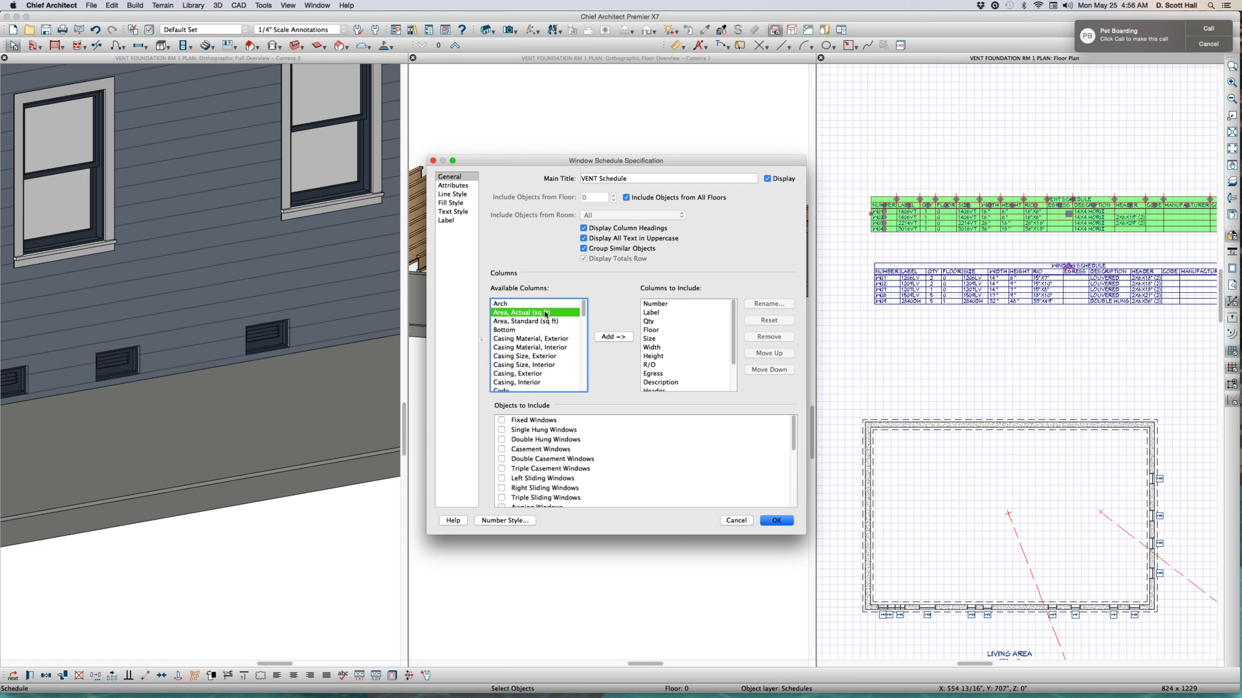
pyautogui.click(613, 337)
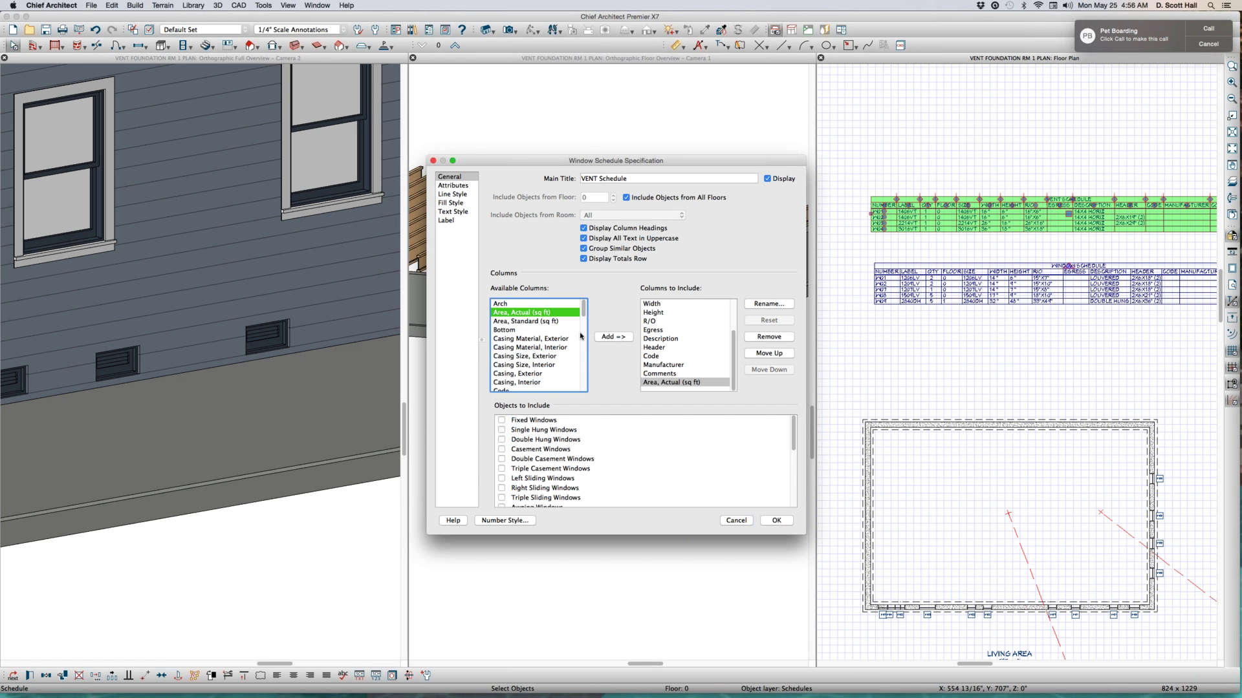
pyautogui.click(545, 321)
pyautogui.click(613, 338)
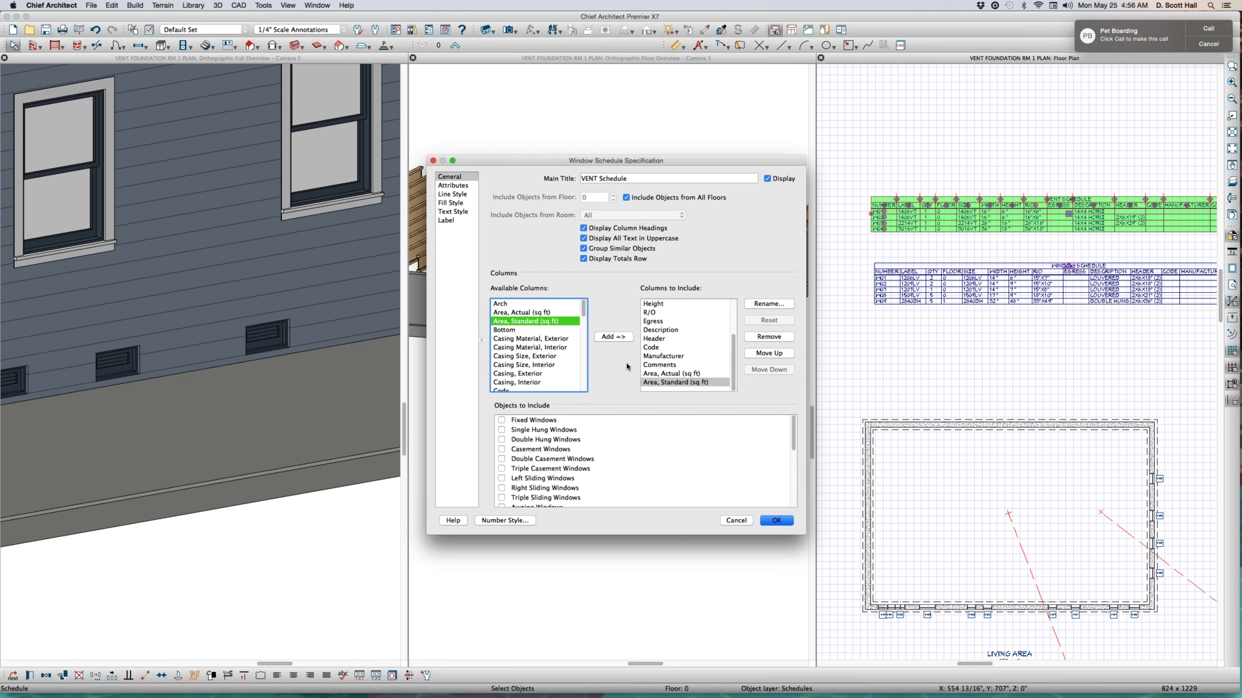
pyautogui.click(787, 520)
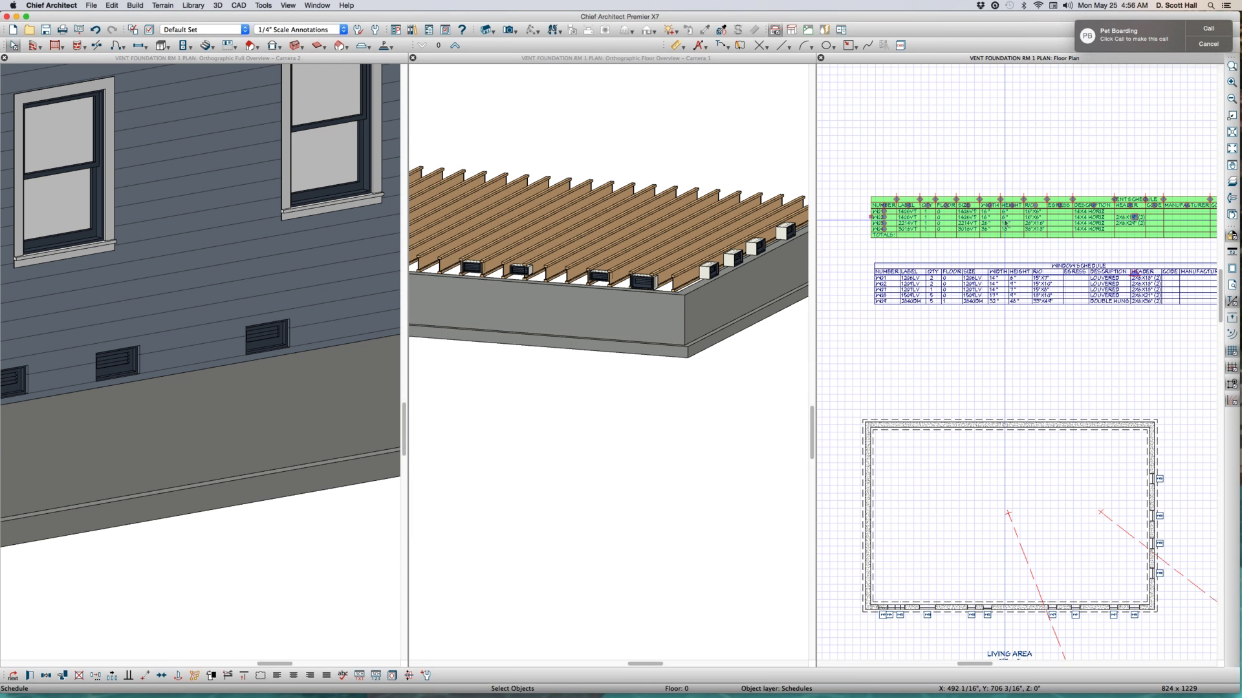
# Examine the actual and standard area columns and the totals row in the vent schedule
pyautogui.scroll(-1, 1004, 221)
pyautogui.scroll(-5, 925, 207)
pyautogui.scroll(3, 941, 207)
pyautogui.scroll(5, 942, 207)
pyautogui.scroll(-4, 942, 206)
pyautogui.scroll(1, 1169, 217)
pyautogui.scroll(1, 1178, 225)
pyautogui.scroll(2, 1178, 225)
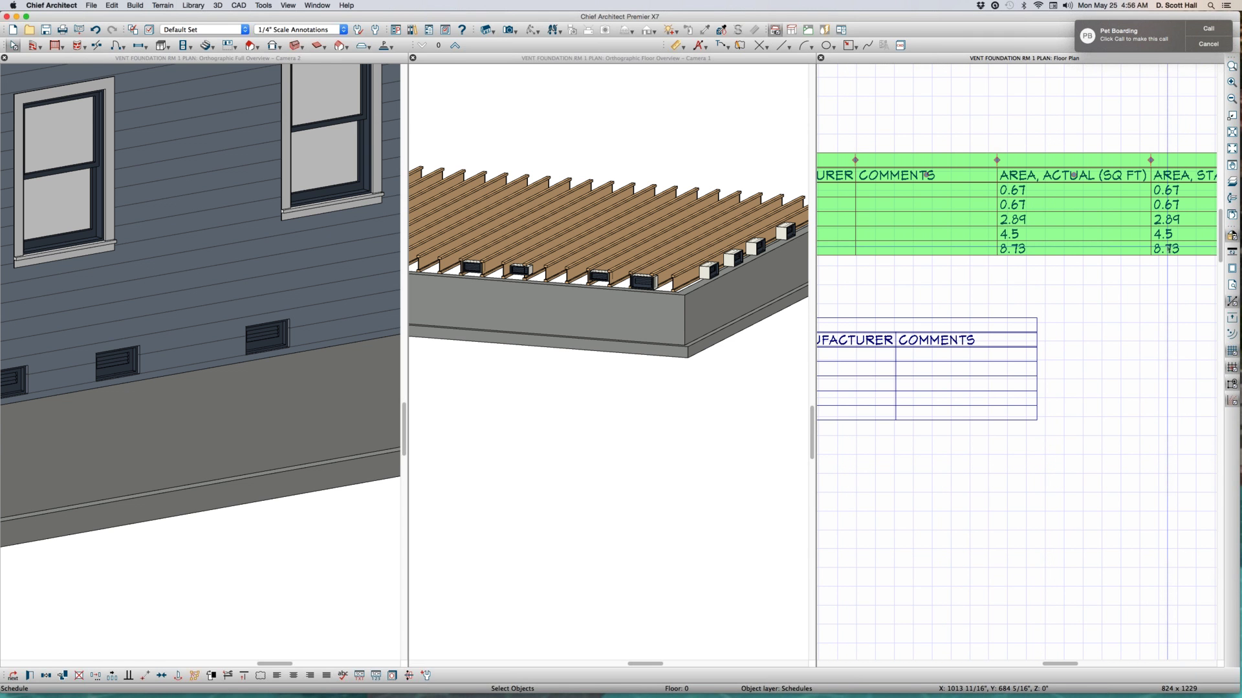
pyautogui.scroll(-3, 1168, 247)
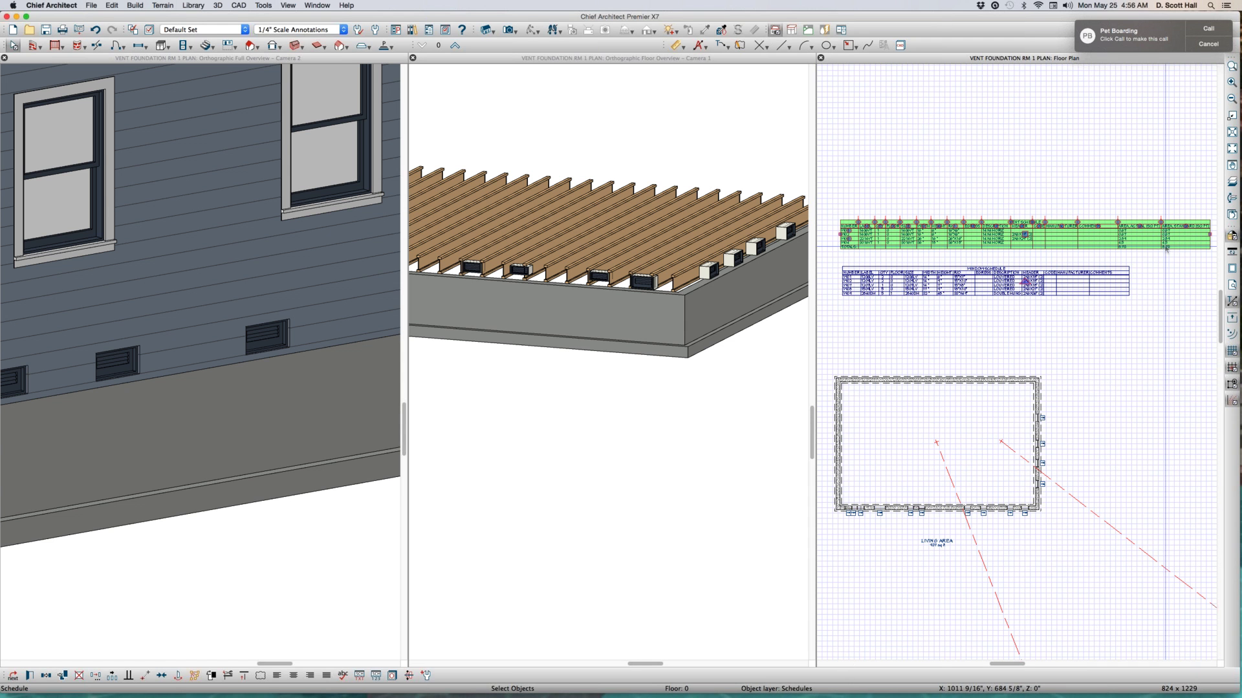
pyautogui.scroll(1, 1166, 249)
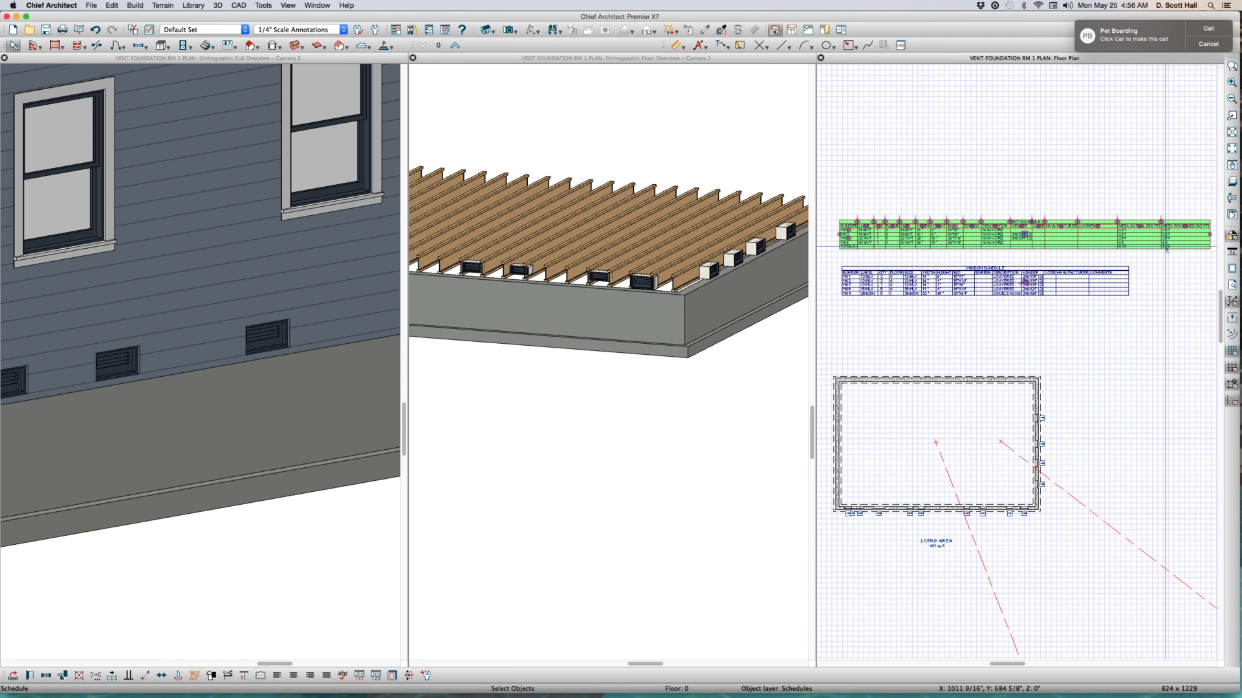
pyautogui.scroll(5, 1167, 248)
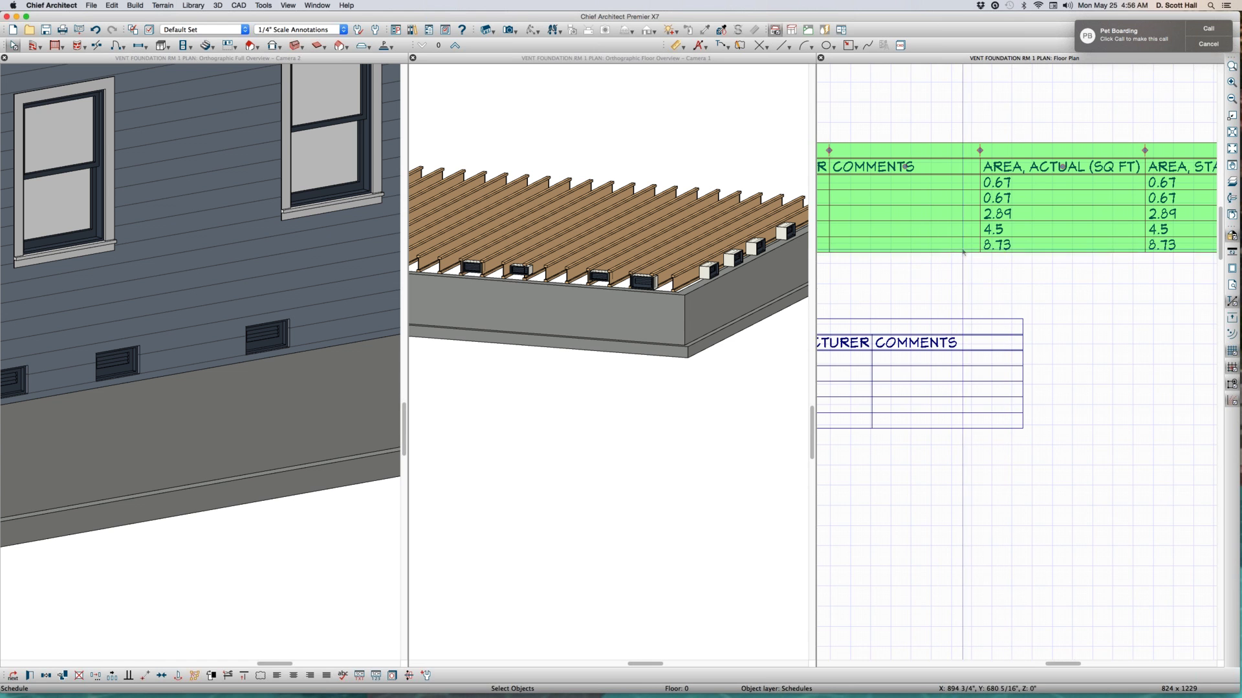
pyautogui.scroll(-2, 1129, 234)
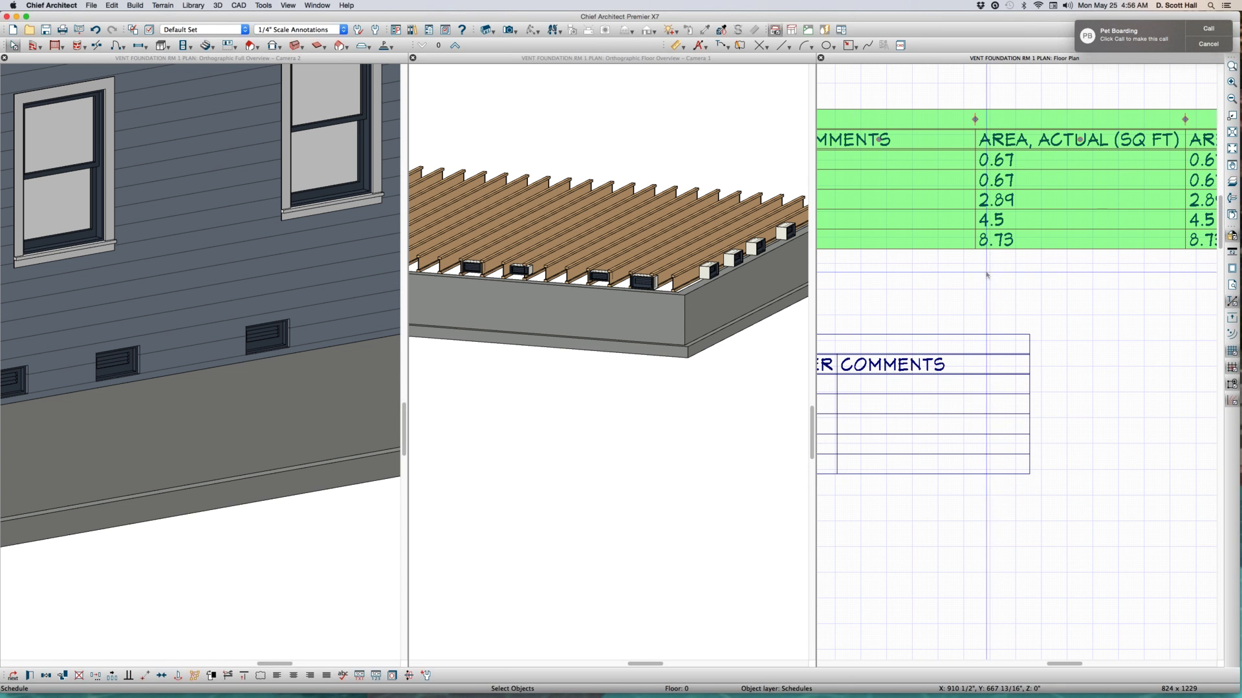
# Examine the vent schedule's bottom totals row across both area columns, together with the window schedule below it
pyautogui.scroll(1, 1129, 234)
pyautogui.moveTo(862, 239); pyautogui.dragTo(1169, 277)
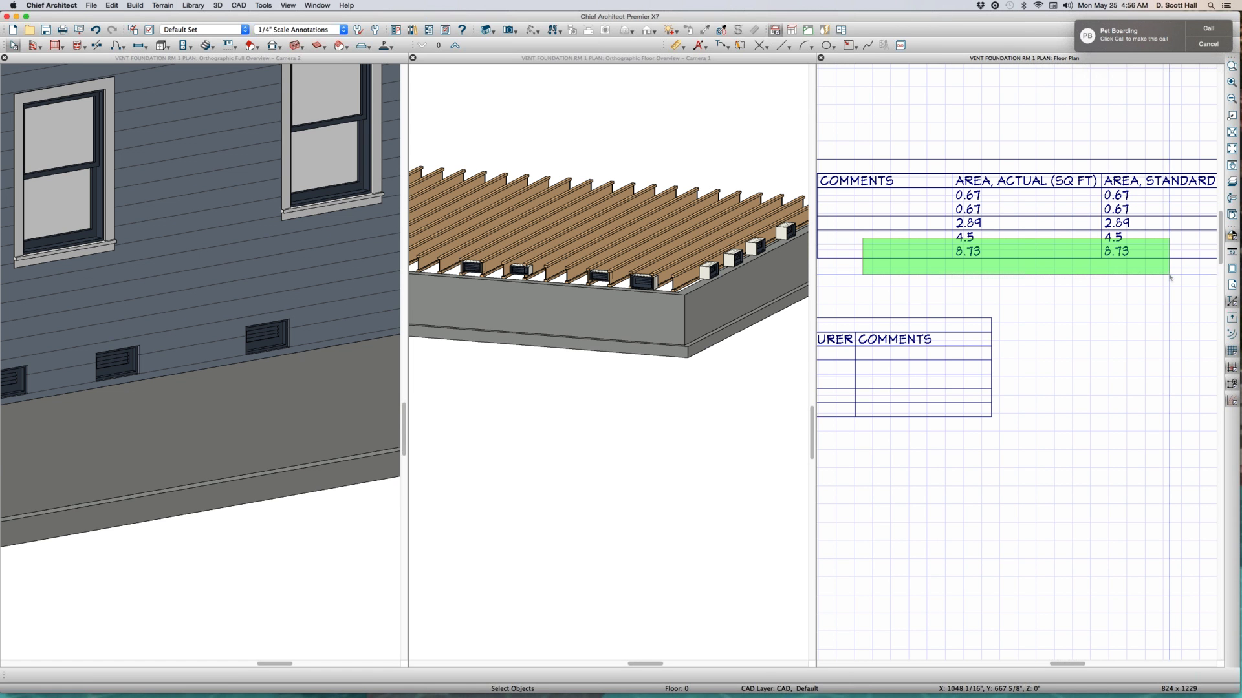
pyautogui.moveTo(1169, 276); pyautogui.dragTo(1168, 276)
pyautogui.scroll(-4, 1163, 283)
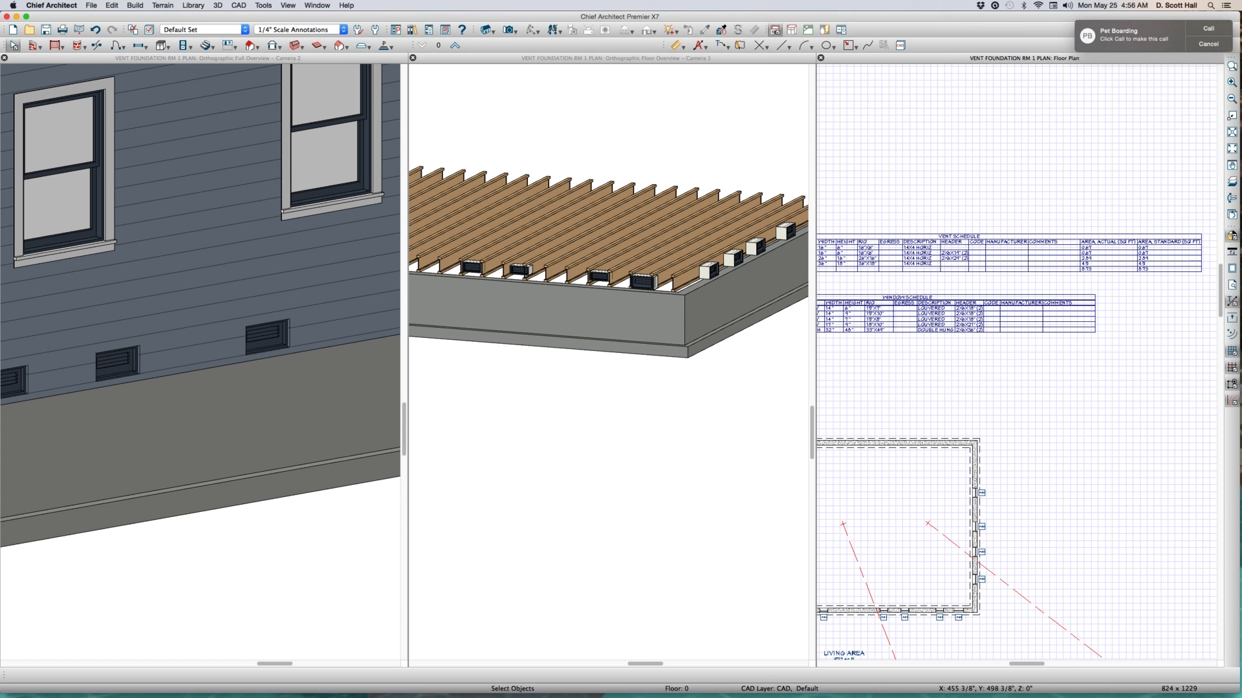
# Inspect the white louvered vents on the far exterior wall and select the large vent in the foundation wall
pyautogui.scroll(-5, 256, 438)
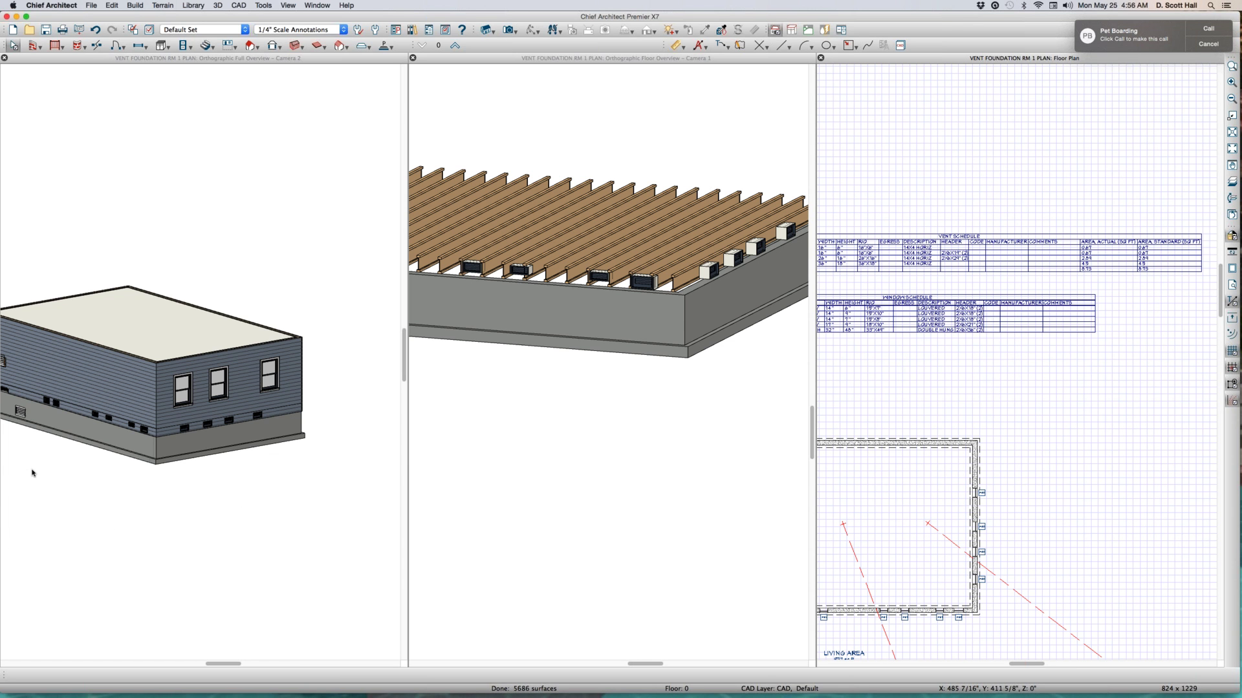
pyautogui.click(36, 419)
pyautogui.scroll(-1, 37, 419)
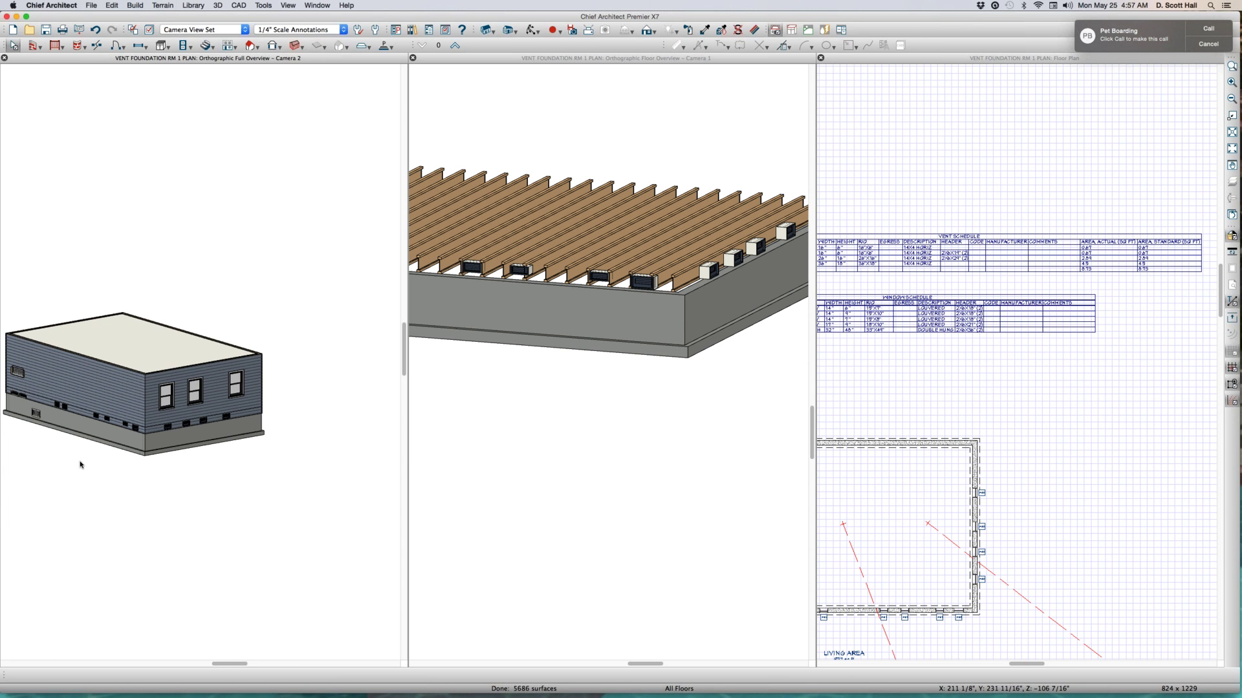
pyautogui.scroll(-3, 87, 462)
pyautogui.press('o')
pyautogui.moveTo(54, 438); pyautogui.dragTo(91, 440)
pyautogui.scroll(5, 31, 439)
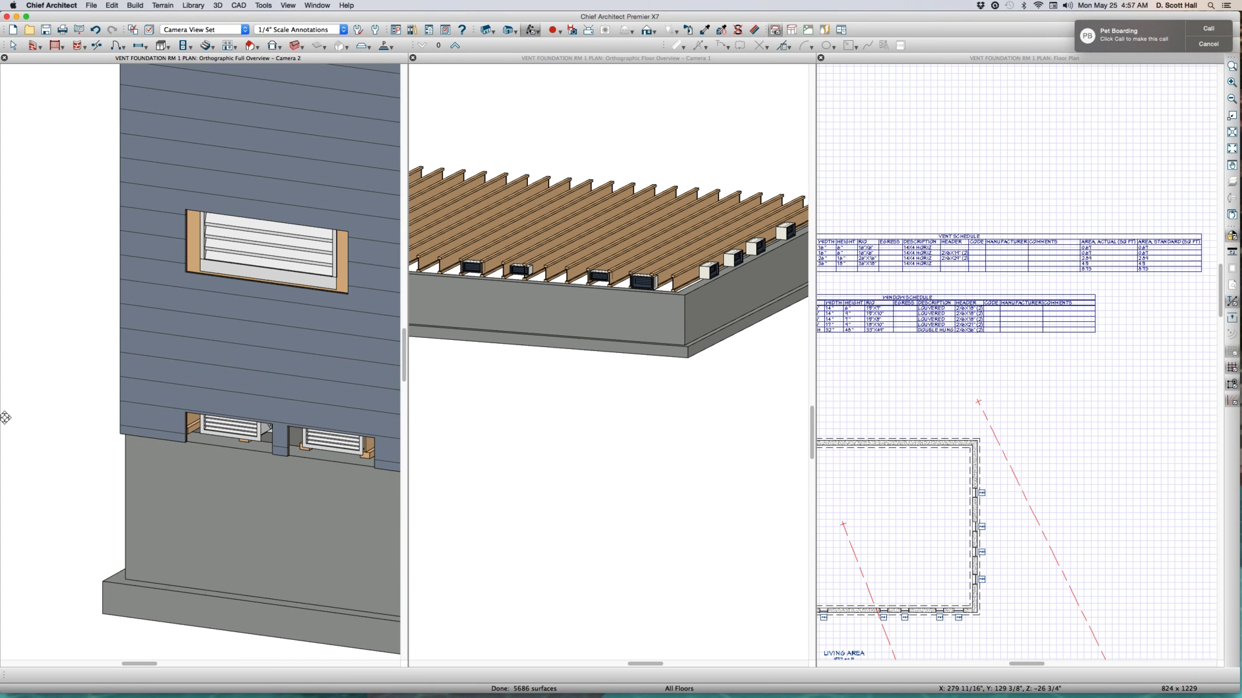
pyautogui.scroll(1, 208, 404)
pyautogui.press('space')
pyautogui.click(277, 525)
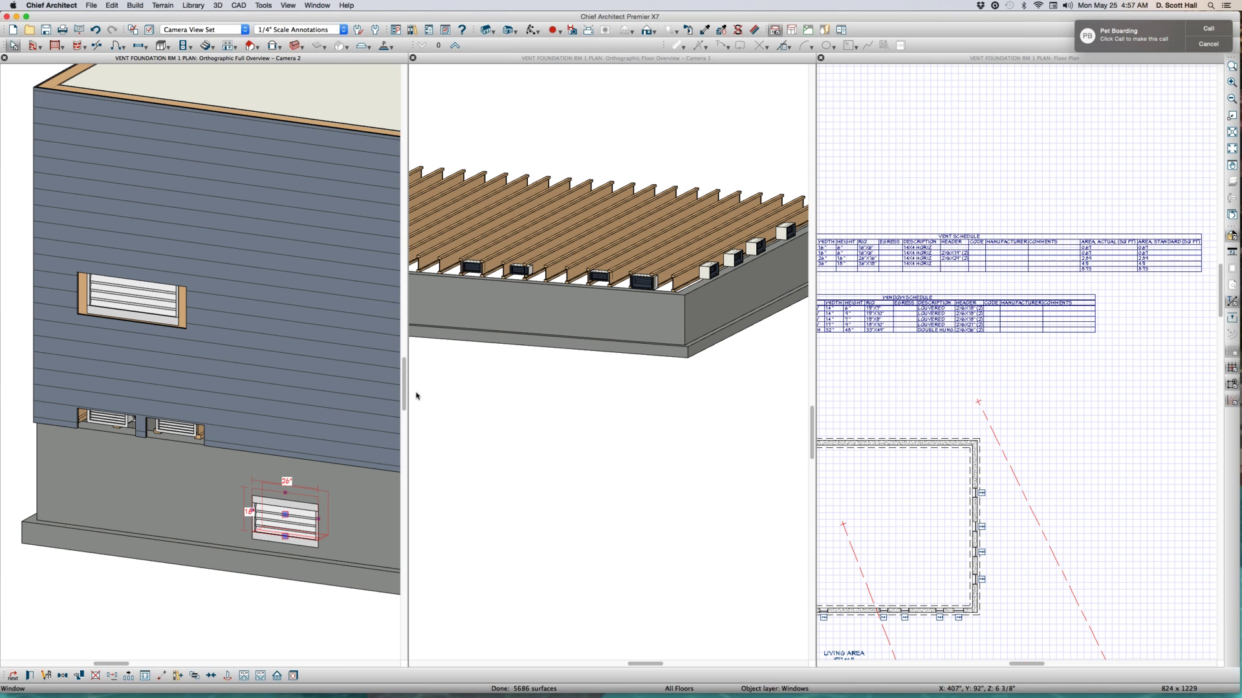
# Find the 14x4 Horiz vent in the library and place one on the foundation wall beside the large vent
pyautogui.press('l')
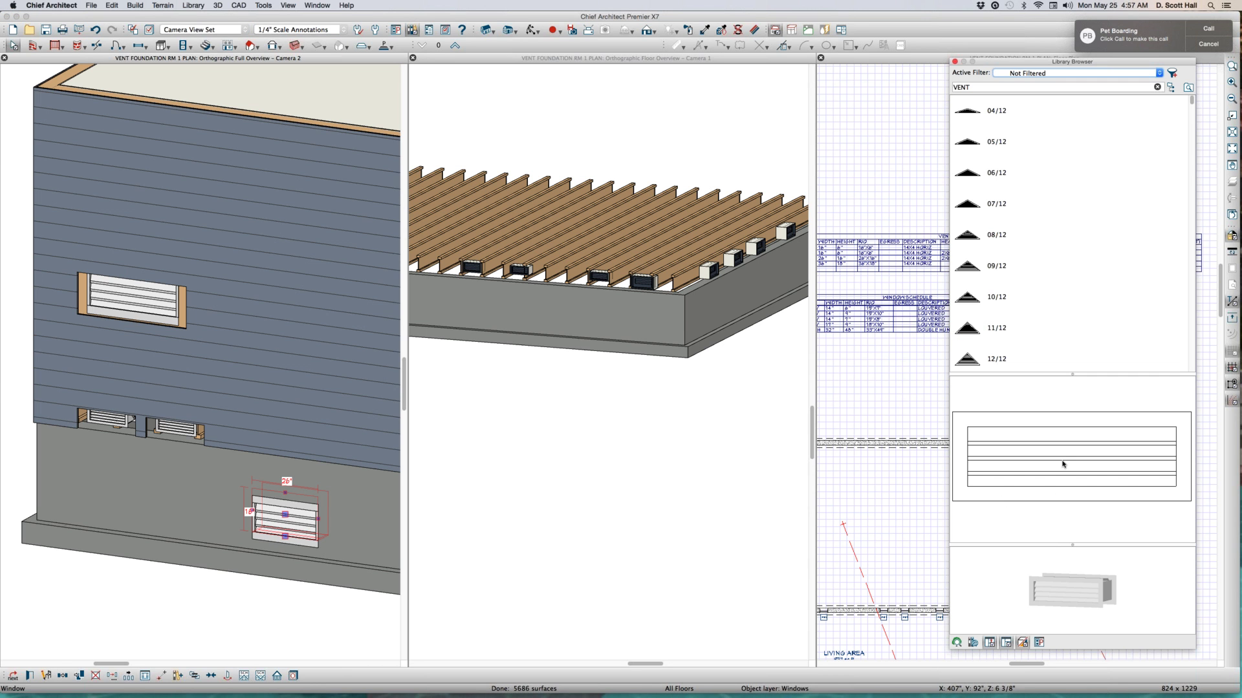
pyautogui.click(1026, 182)
pyautogui.scroll(-6, 1026, 182)
pyautogui.scroll(6, 1027, 182)
pyautogui.scroll(-6, 1027, 182)
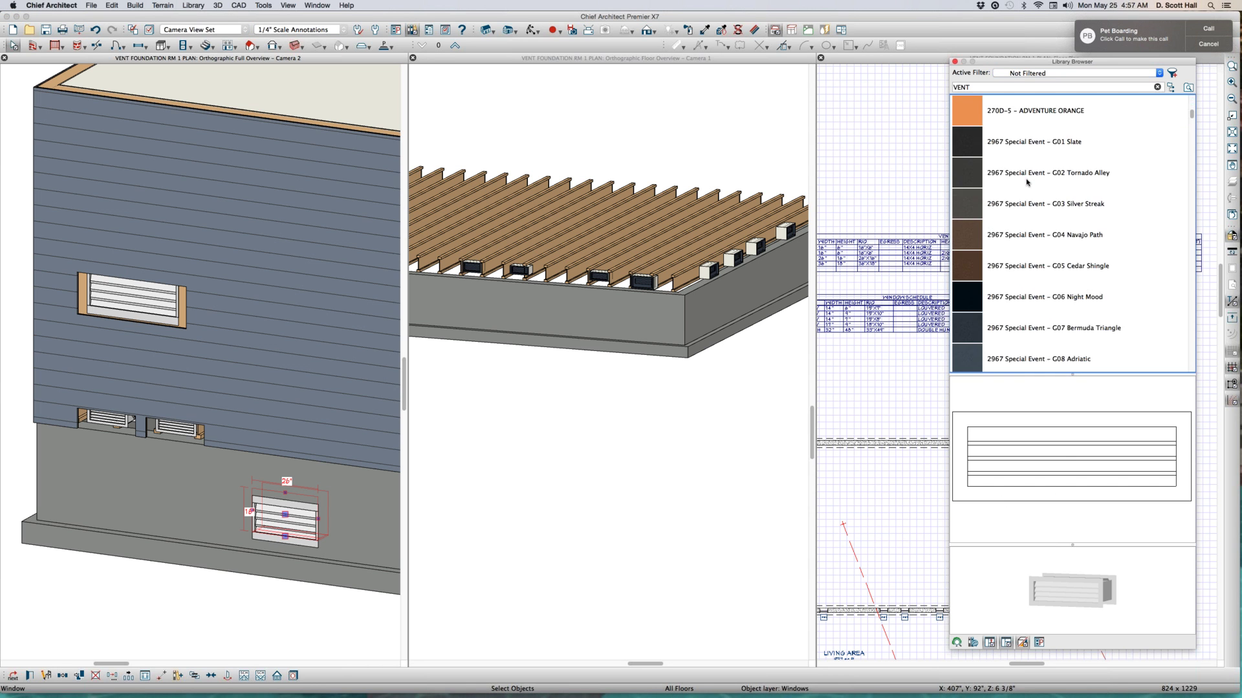
pyautogui.scroll(3, 1019, 178)
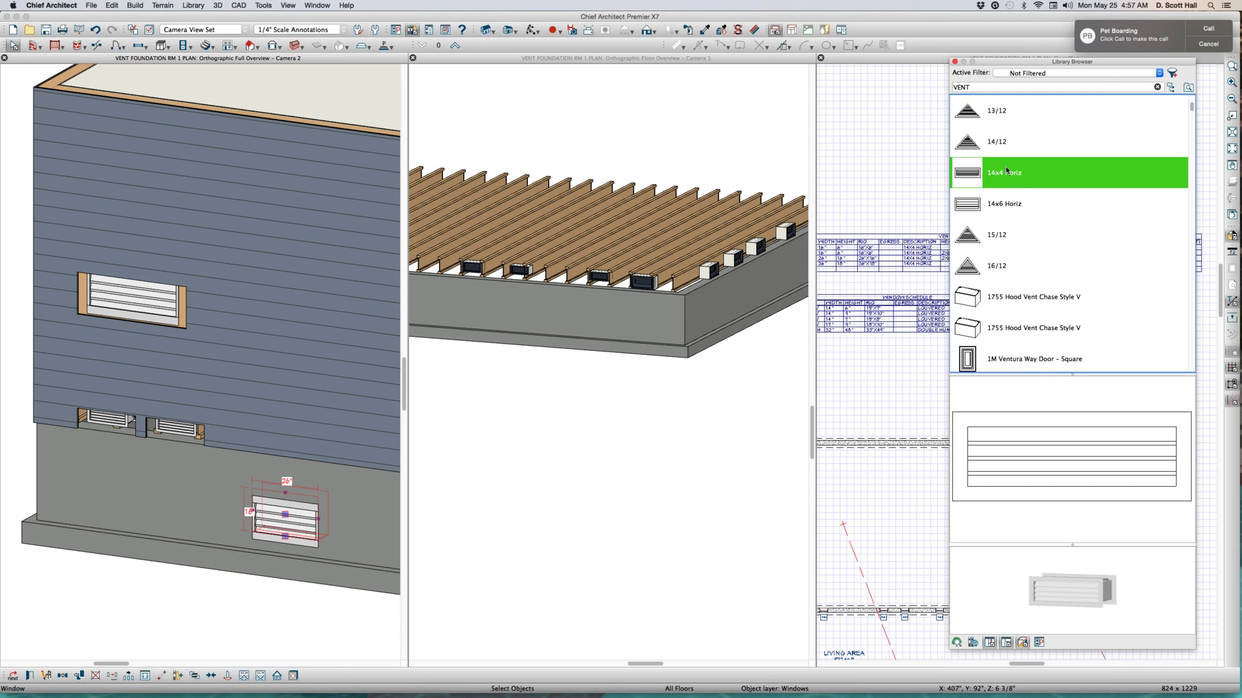
pyautogui.click(979, 172)
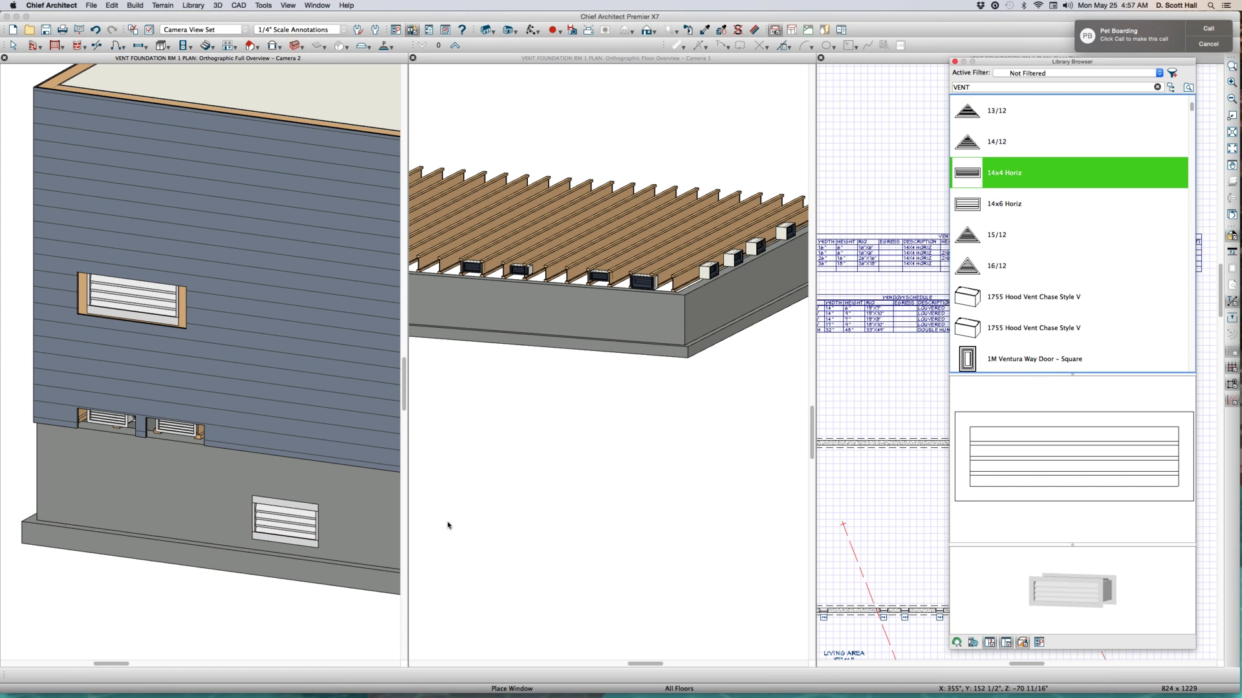
pyautogui.click(360, 513)
# Raise the new 14x4 Horiz vent into the floor joist space, with its bottom about 35 1/2" above the floor
pyautogui.scroll(4, 360, 513)
pyautogui.scroll(-5, 319, 489)
pyautogui.scroll(3, 307, 491)
pyautogui.scroll(2, 326, 479)
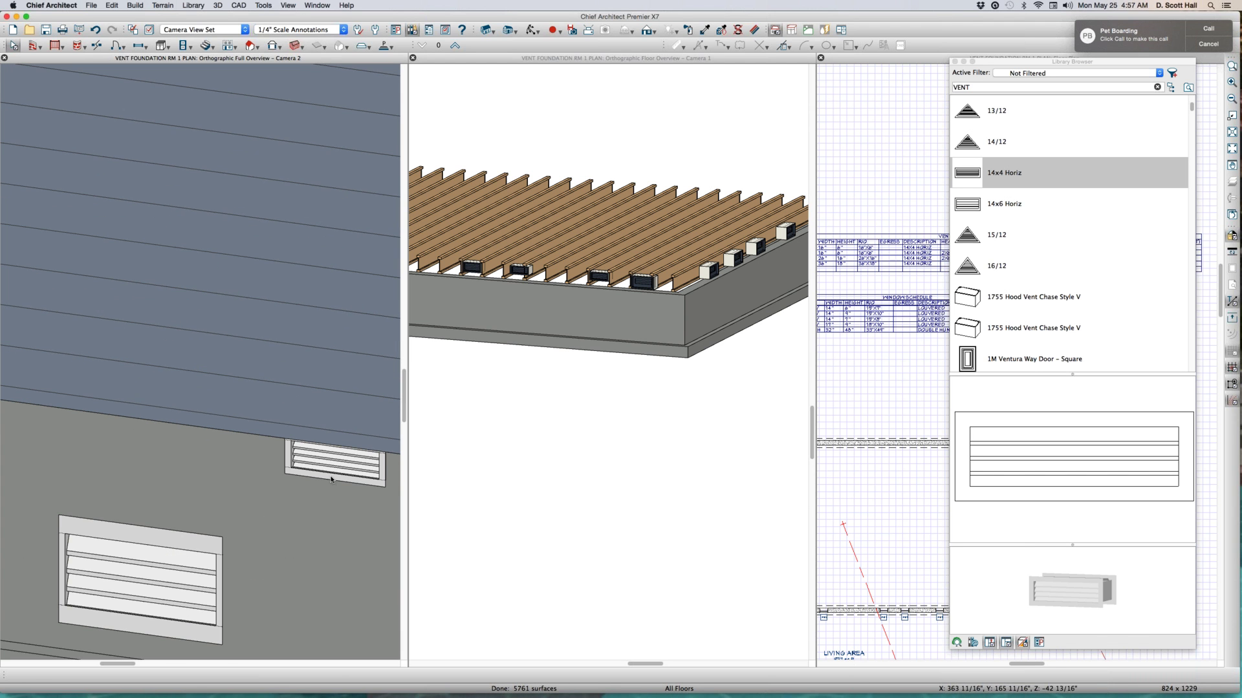
pyautogui.click(333, 454)
pyautogui.moveTo(335, 452); pyautogui.dragTo(357, 401)
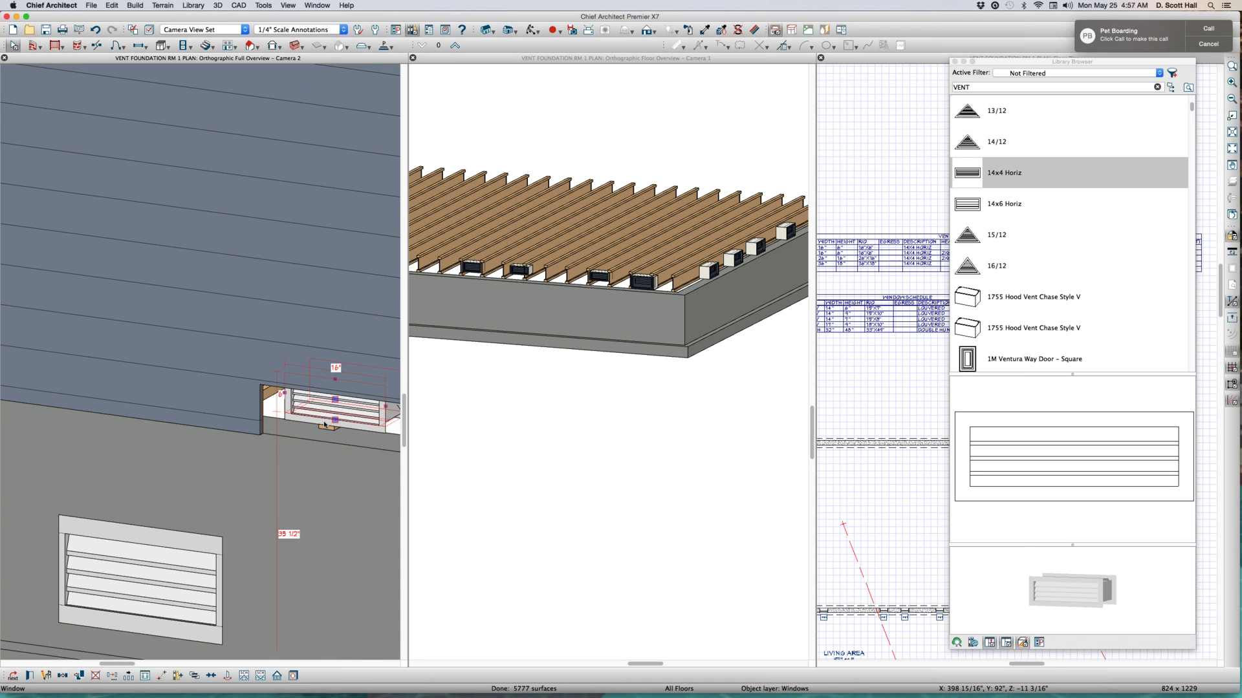
# Review the new vent's layer assignment in its specification and the type option in its symbol specification
pyautogui.scroll(-4, 290, 488)
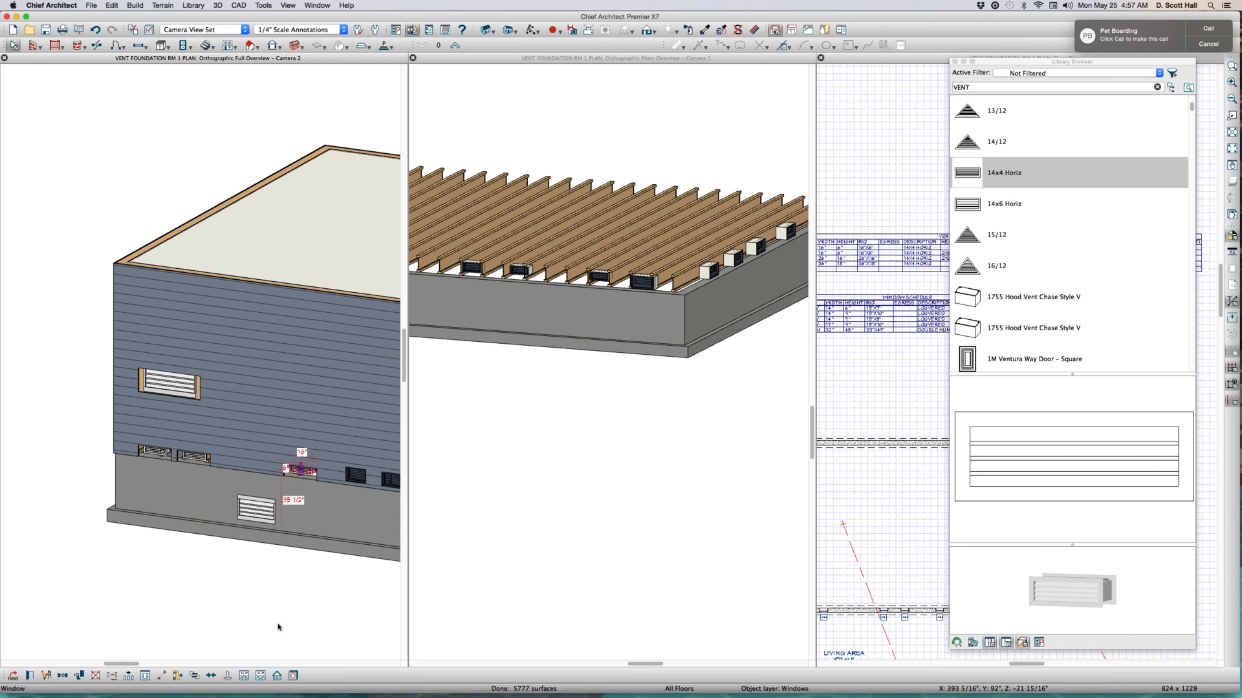
pyautogui.click(29, 676)
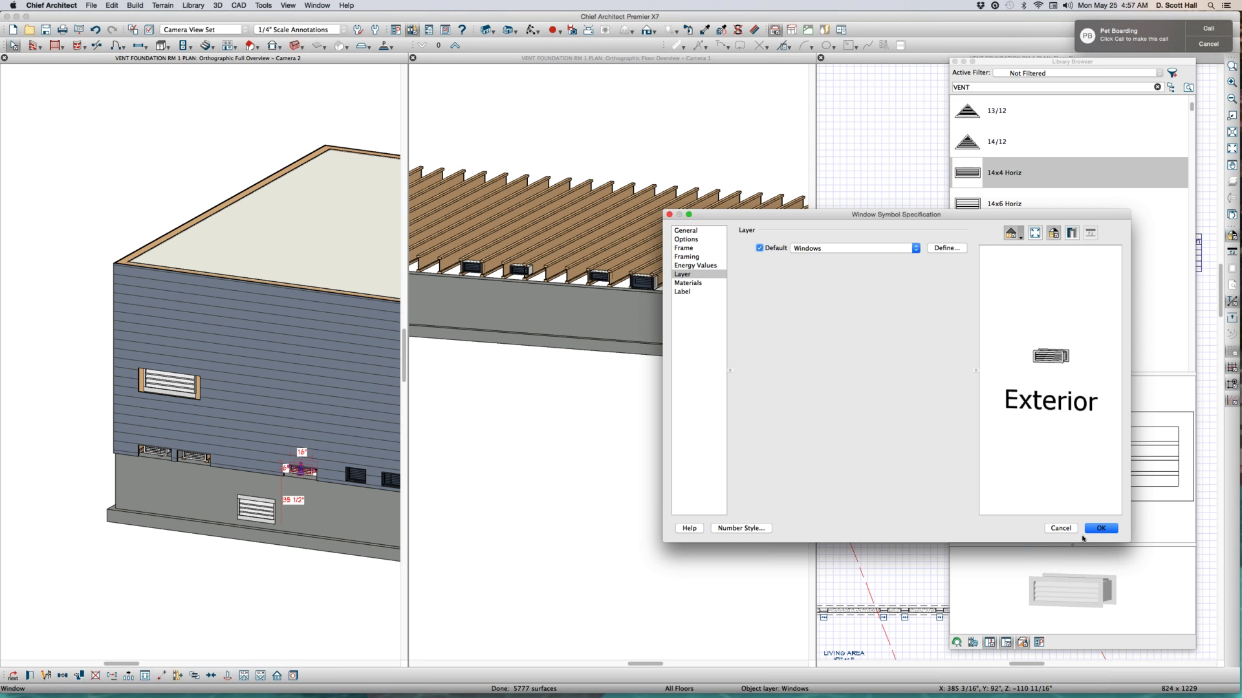
pyautogui.click(1069, 529)
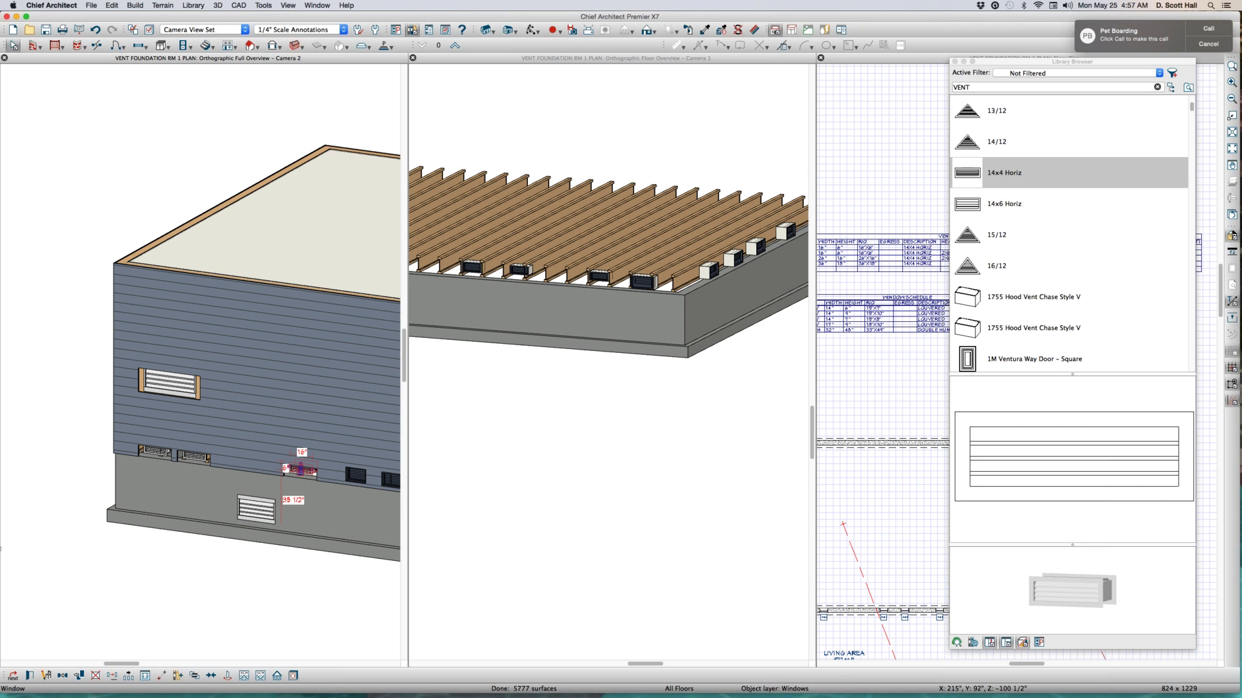
pyautogui.click(47, 675)
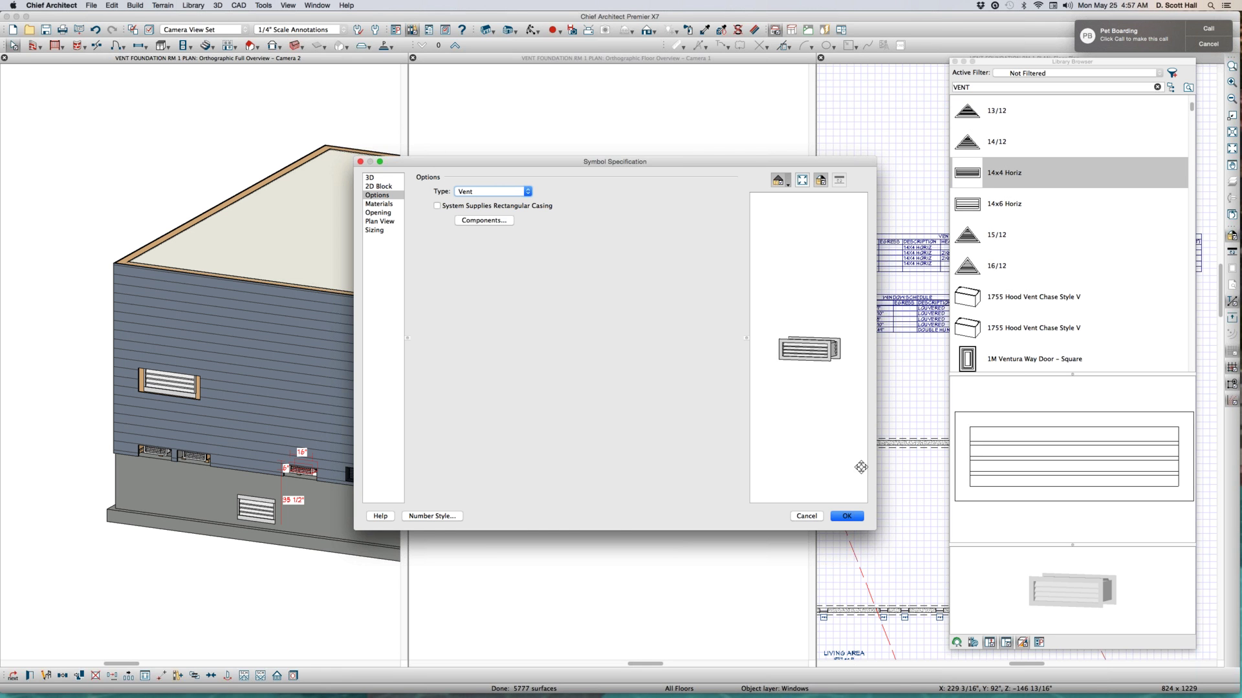
pyautogui.click(806, 516)
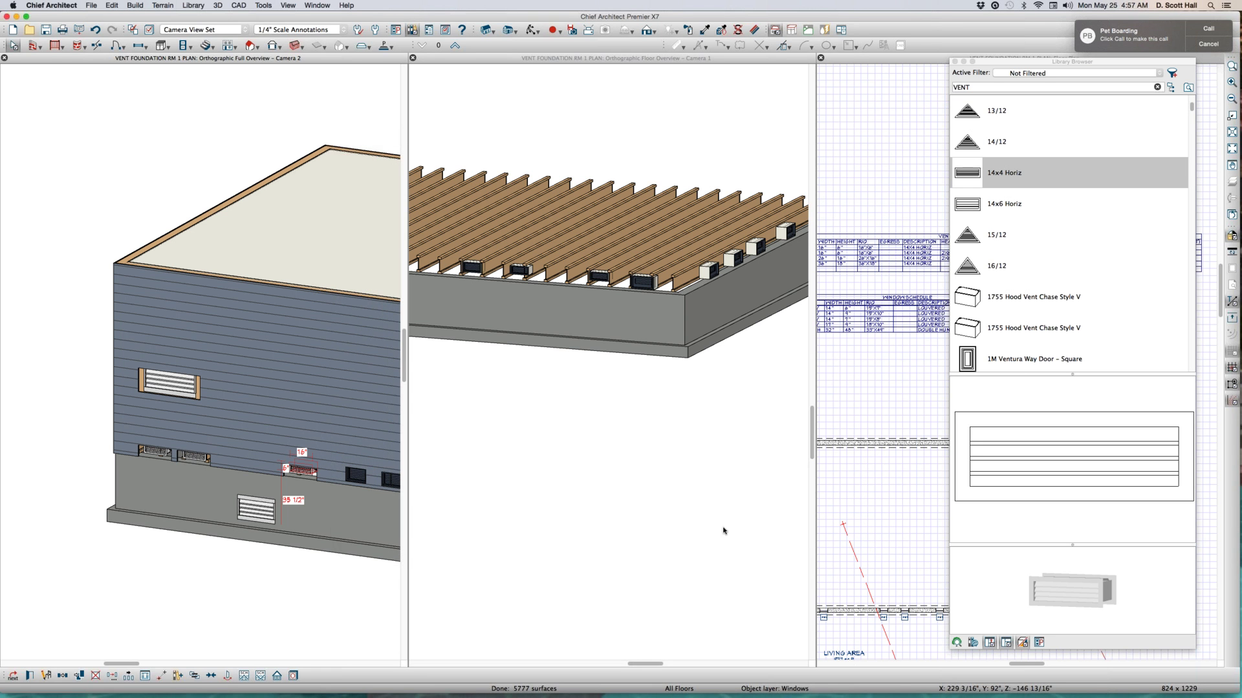
# Compare the editing commands available for a dark louvered vent with those for the white foundation vent
pyautogui.scroll(-3, 123, 490)
pyautogui.scroll(3, 249, 483)
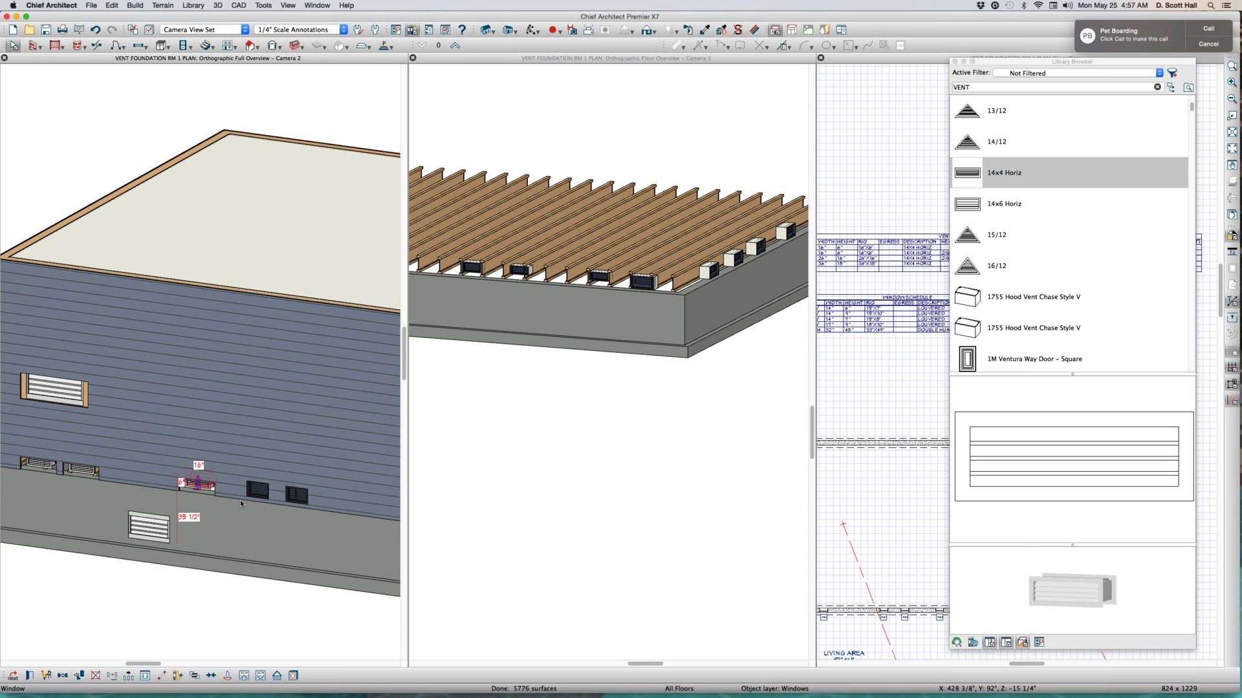
pyautogui.click(253, 493)
pyautogui.rightClick(254, 494)
pyautogui.click(253, 494)
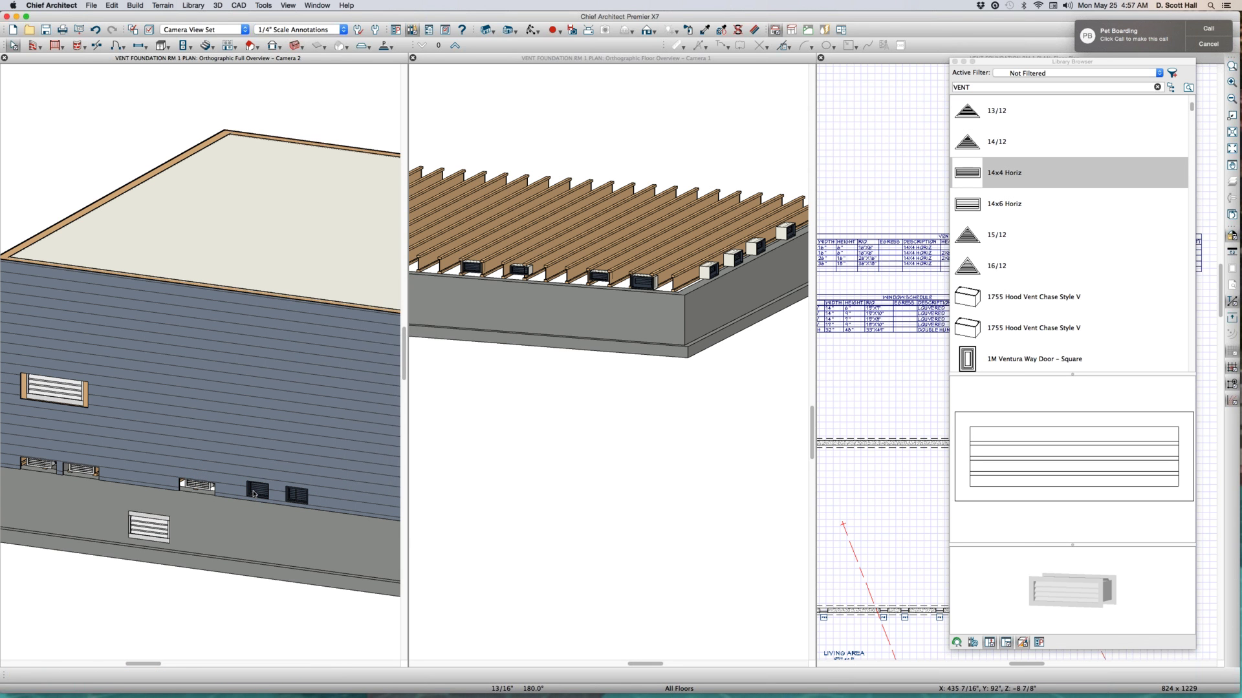
pyautogui.rightClick(254, 493)
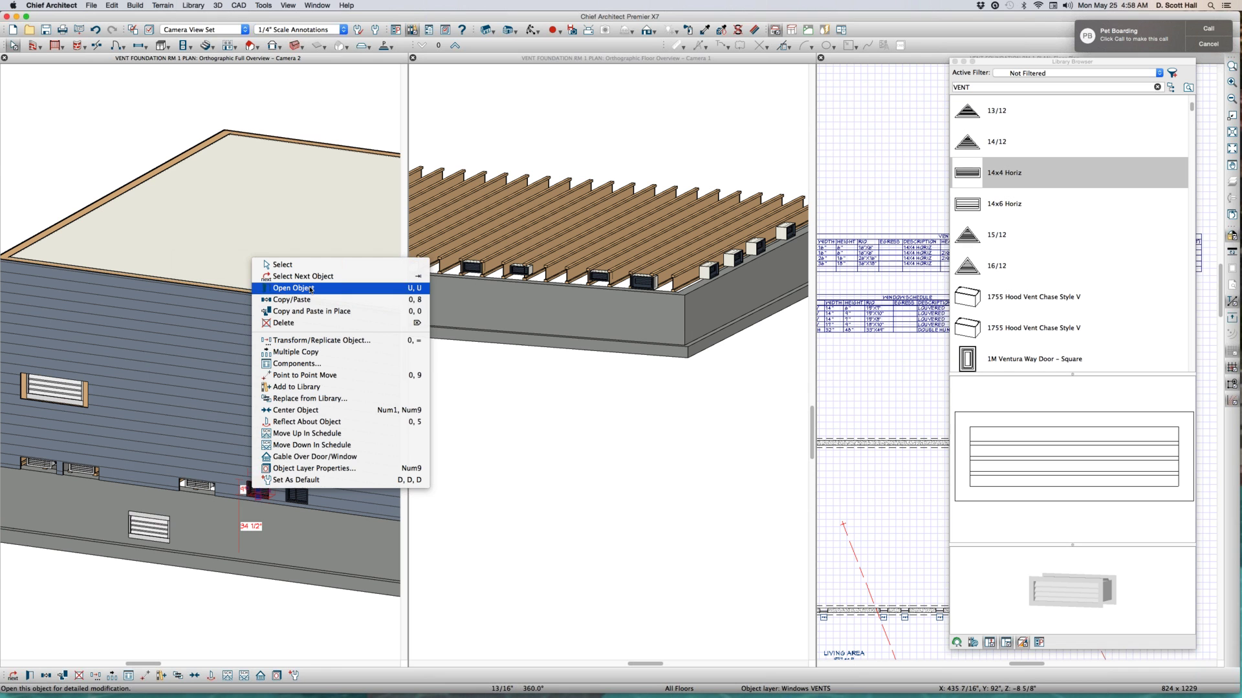
pyautogui.click(160, 537)
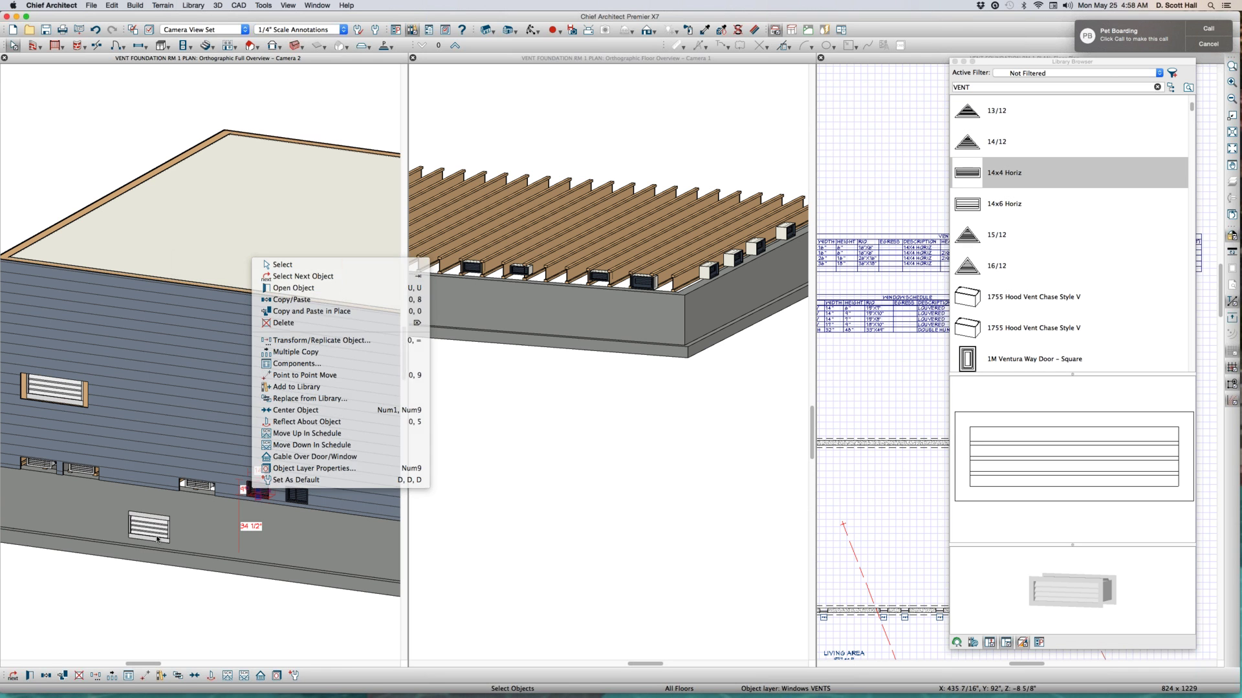
pyautogui.rightClick(138, 531)
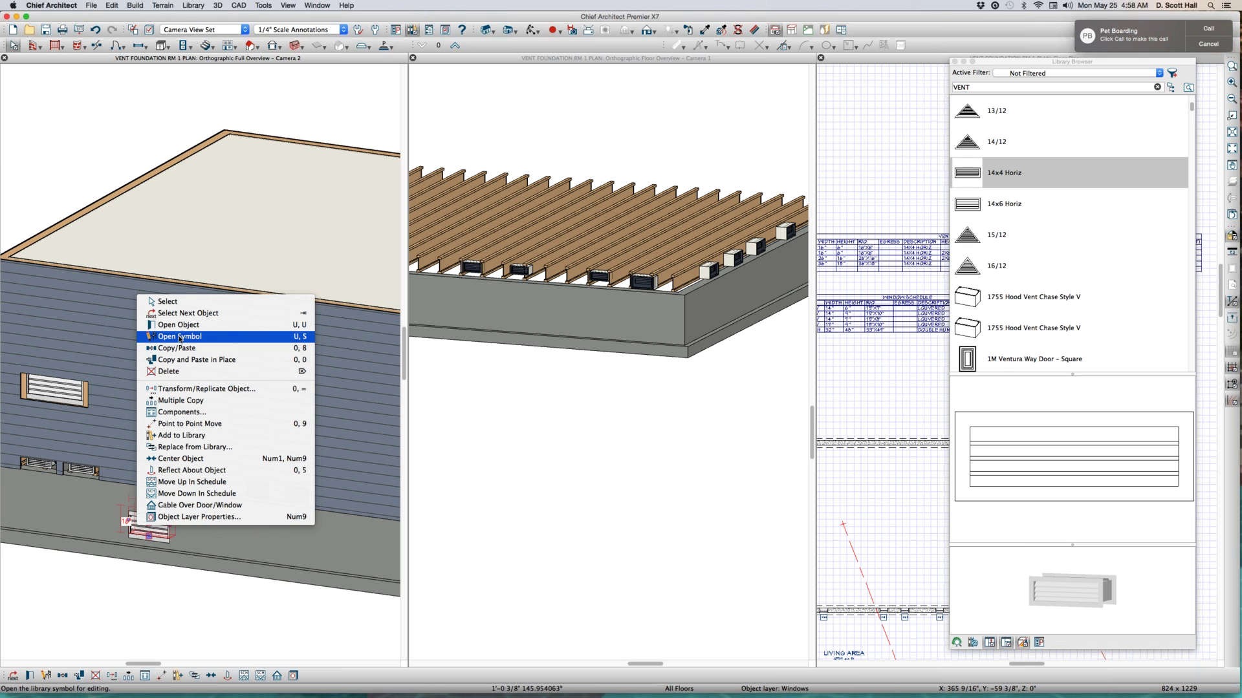
pyautogui.click(144, 593)
pyautogui.click(256, 490)
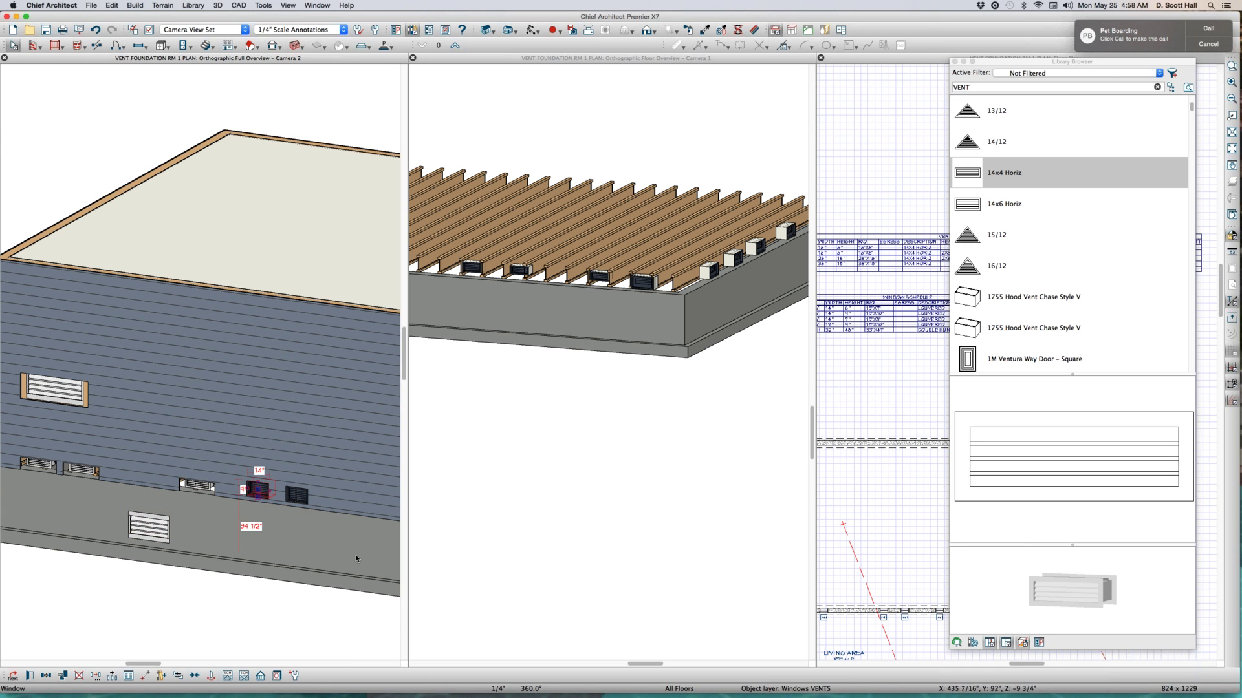
# Enlarge the exterior camera view and inspect the dark louvered vents up close, including the framing behind the louvers
pyautogui.scroll(3, 370, 548)
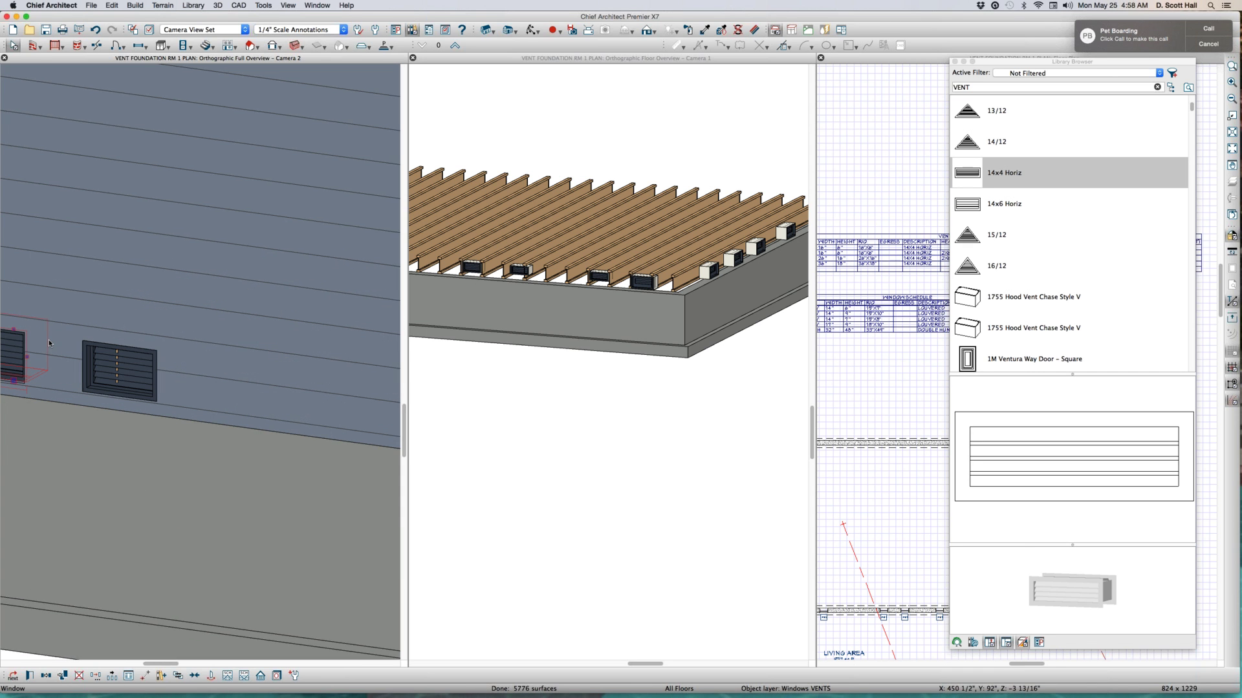
pyautogui.scroll(-4, 82, 367)
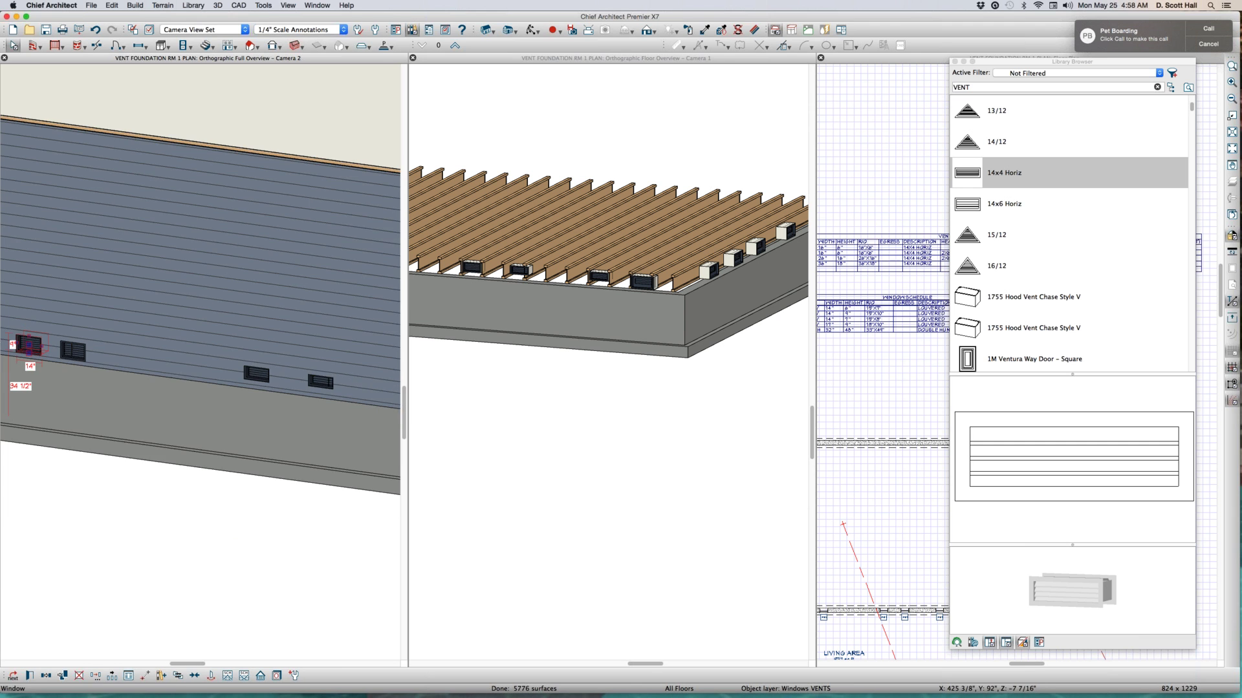
pyautogui.scroll(4, 64, 359)
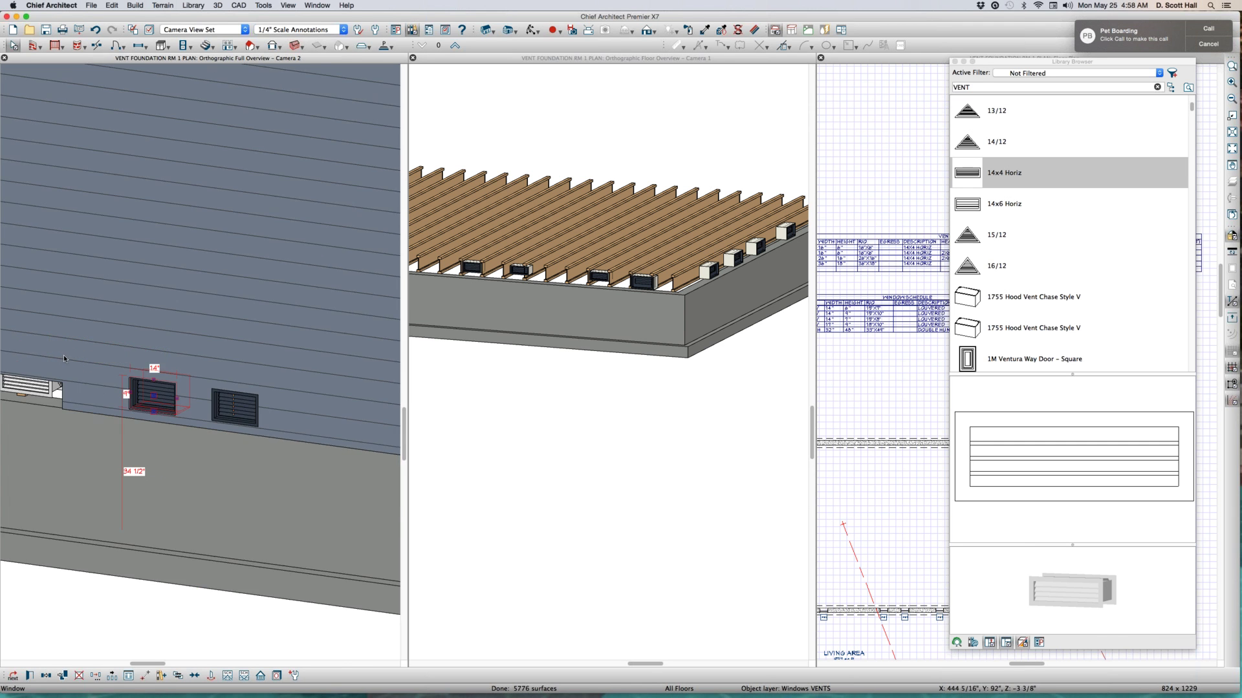
pyautogui.scroll(5, 176, 460)
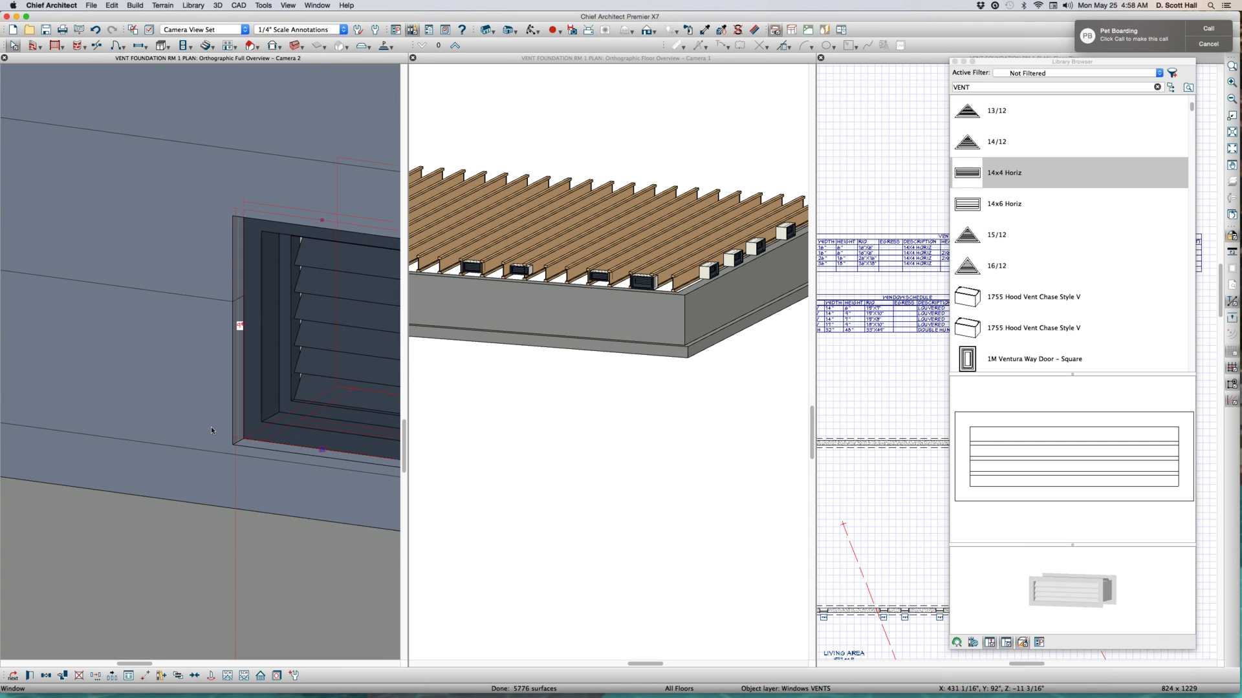
pyautogui.scroll(-3, 211, 428)
pyautogui.doubleClick(344, 56)
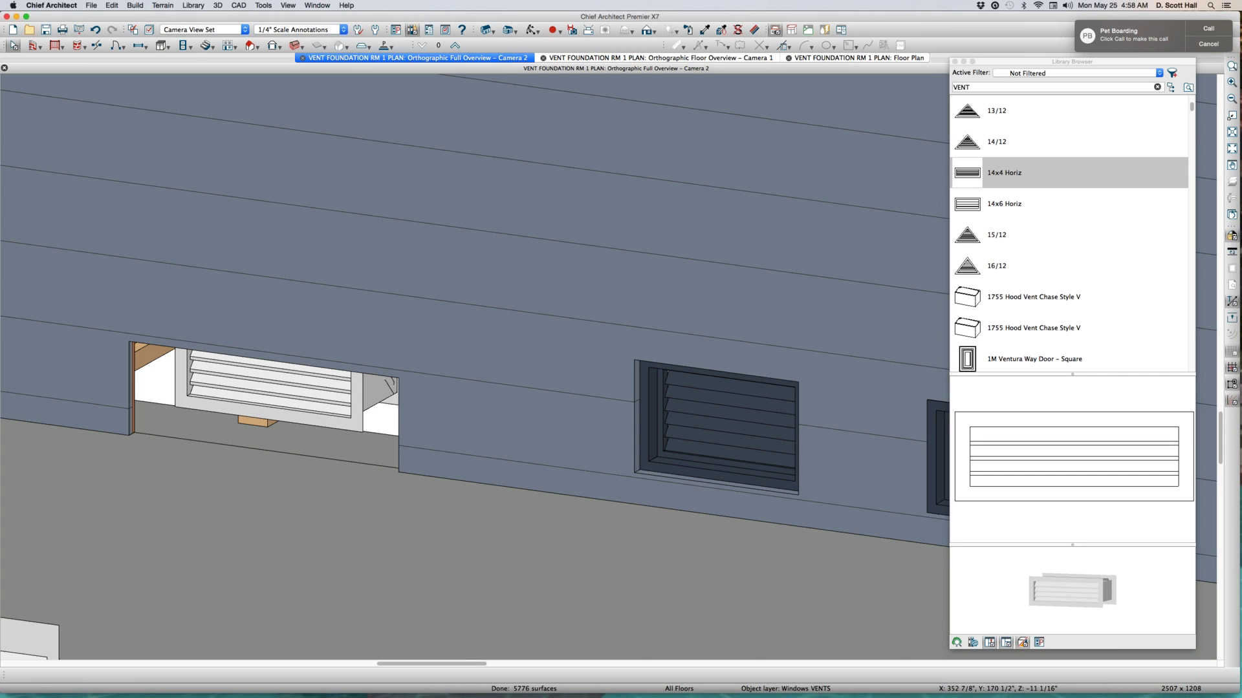
pyautogui.scroll(-4, 227, 192)
pyautogui.scroll(5, 540, 297)
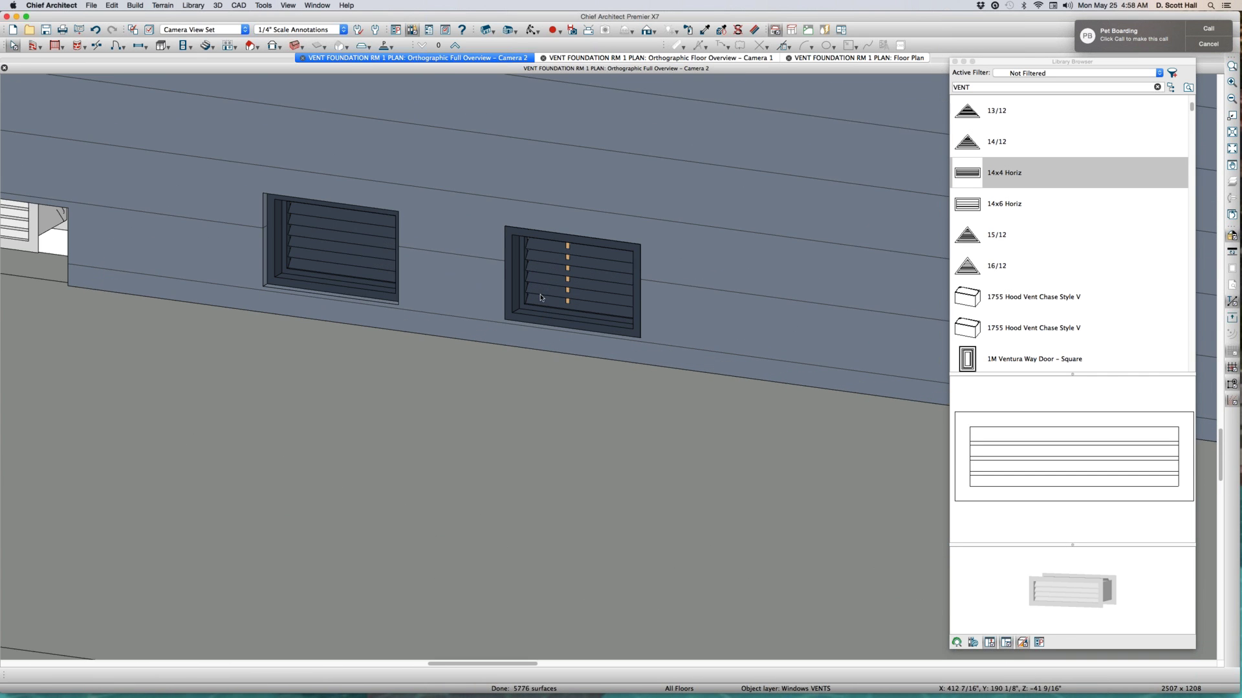
pyautogui.scroll(1, 541, 297)
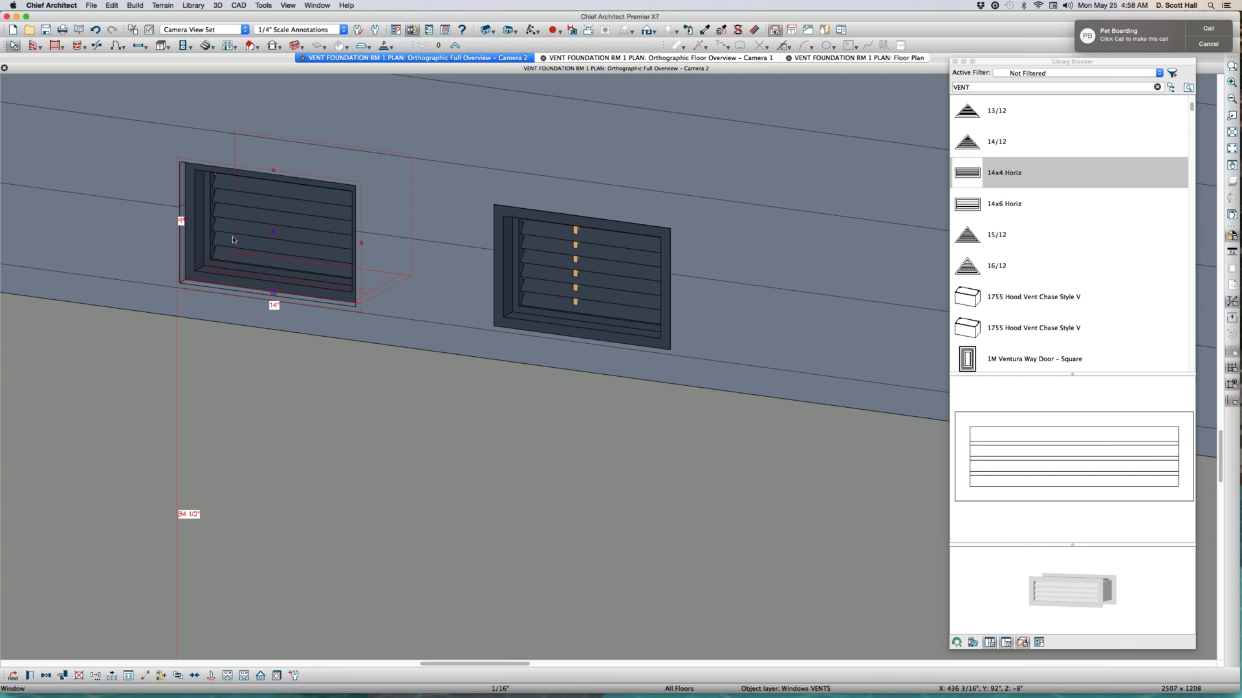
pyautogui.scroll(5, 200, 214)
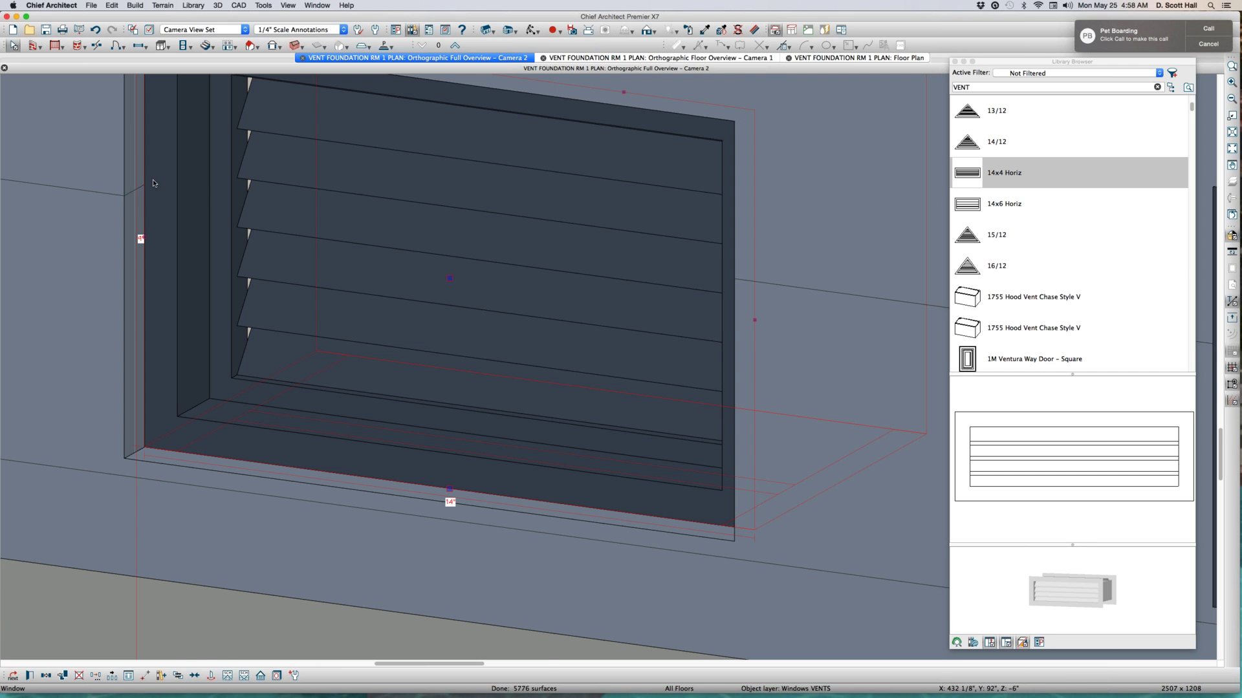
pyautogui.scroll(-5, 154, 179)
# Copy the first dark louvered vent to the far side of the second one, shifting it clear of the joist
pyautogui.click(465, 251)
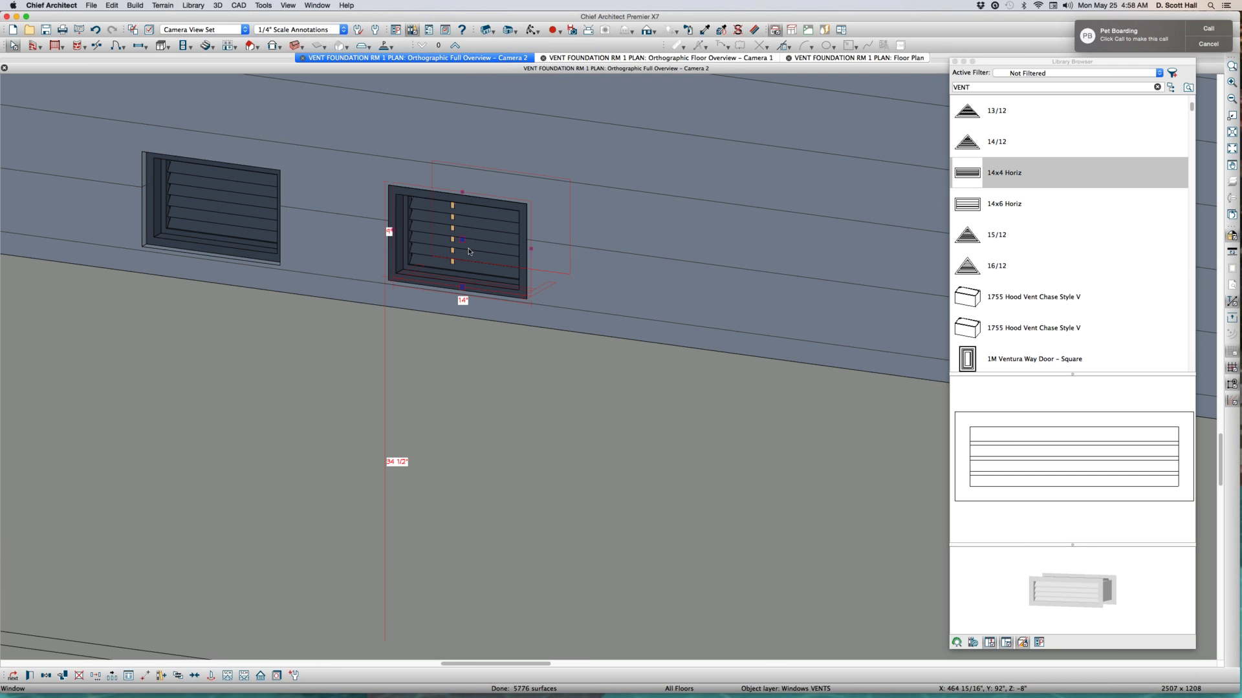
pyautogui.click(214, 201)
pyautogui.click(214, 201)
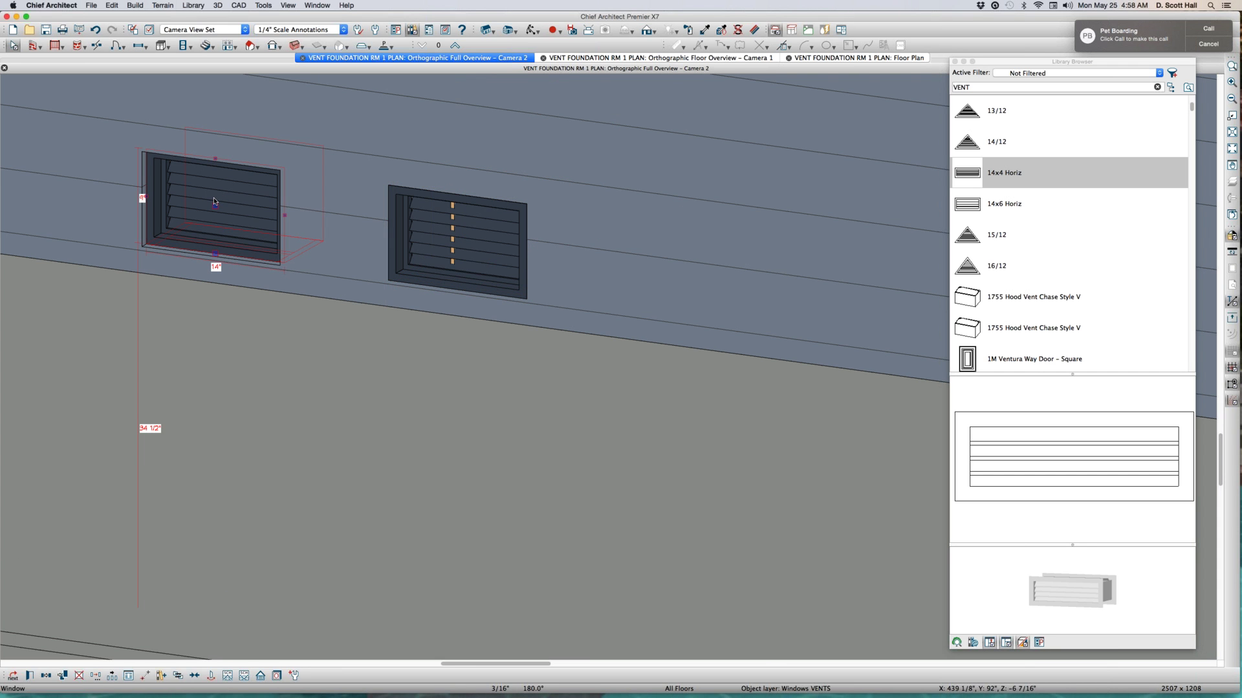
pyautogui.moveTo(214, 201); pyautogui.dragTo(660, 293)
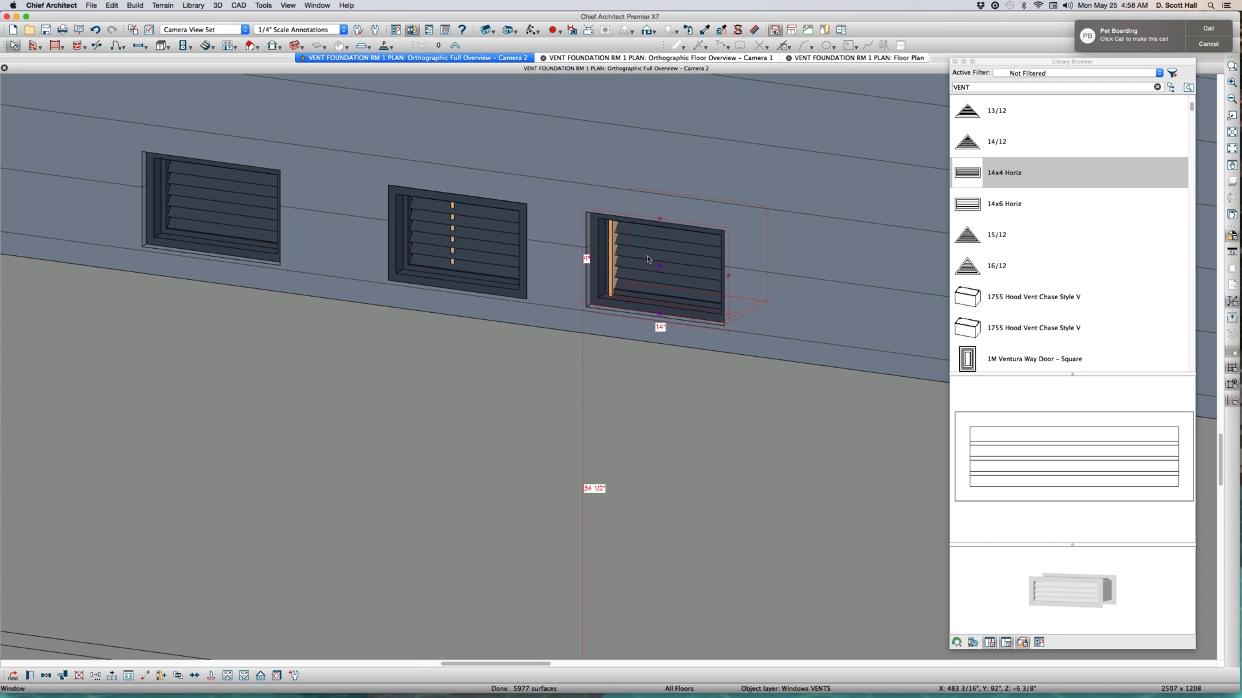
pyautogui.moveTo(659, 267); pyautogui.dragTo(670, 269)
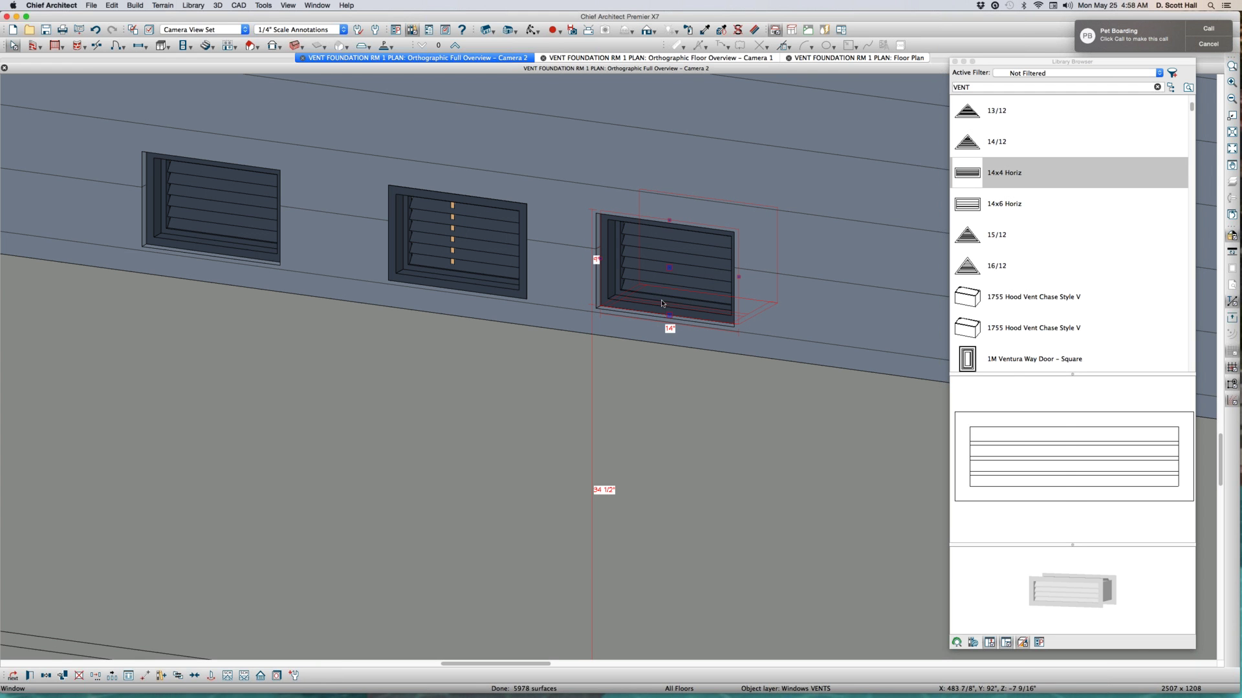
# Turn off Fit Frame to Wall for the newly copied louvered vent and enter a negative frame inset so the frame stands proud of the siding
pyautogui.doubleClick(664, 302)
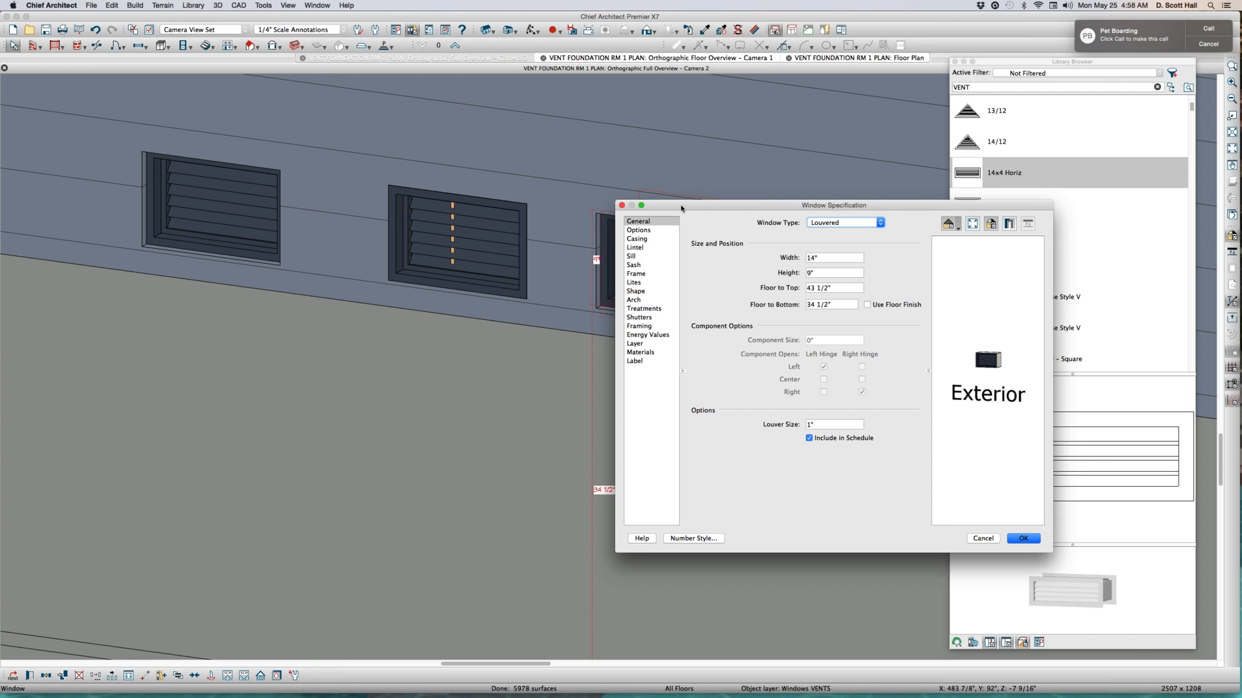
pyautogui.moveTo(681, 205); pyautogui.dragTo(819, 216)
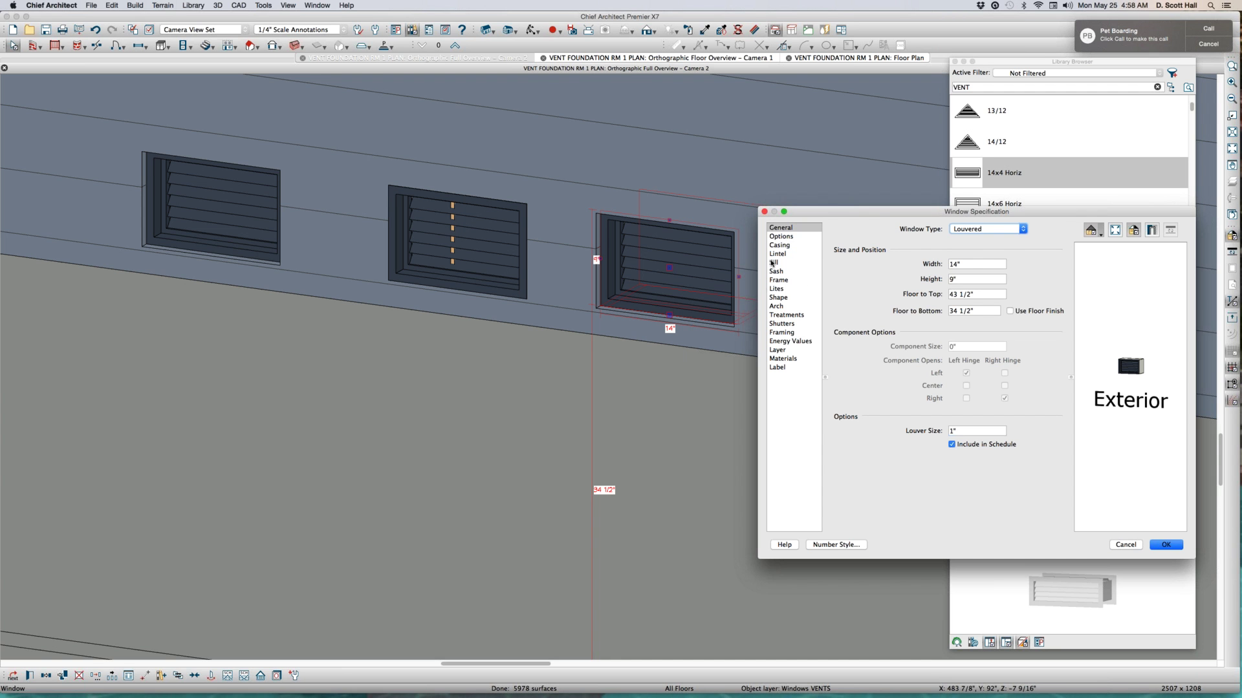
pyautogui.click(778, 280)
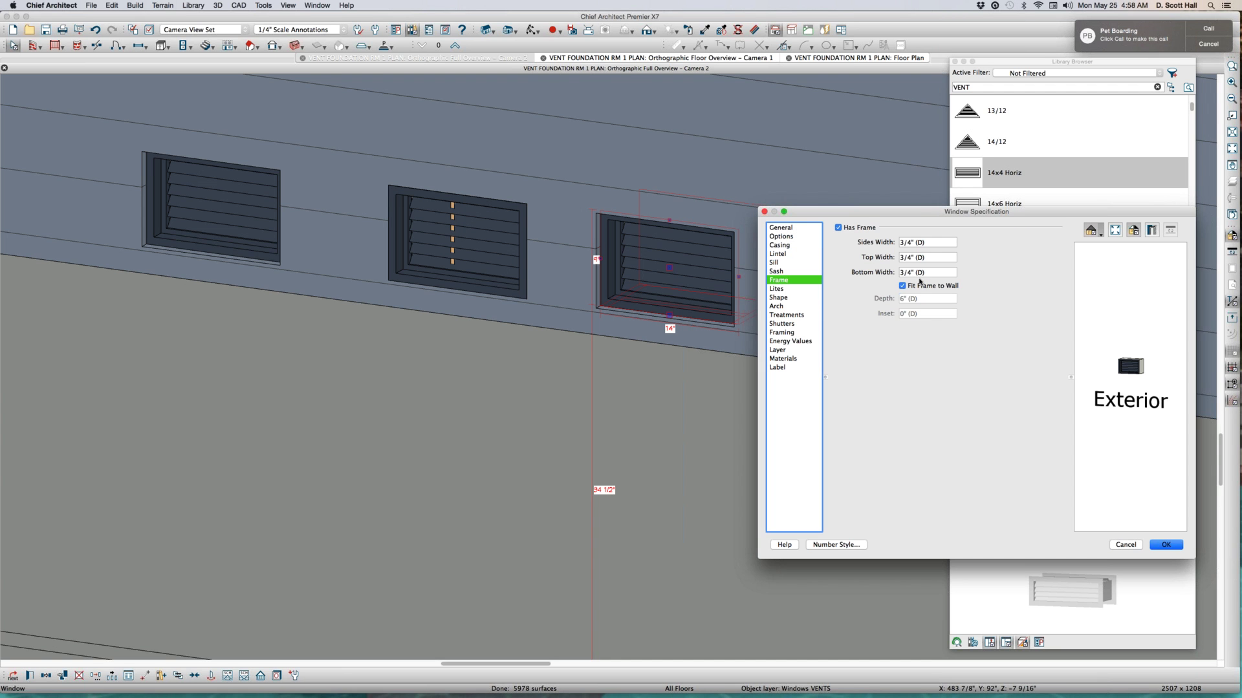
pyautogui.click(903, 286)
pyautogui.click(924, 314)
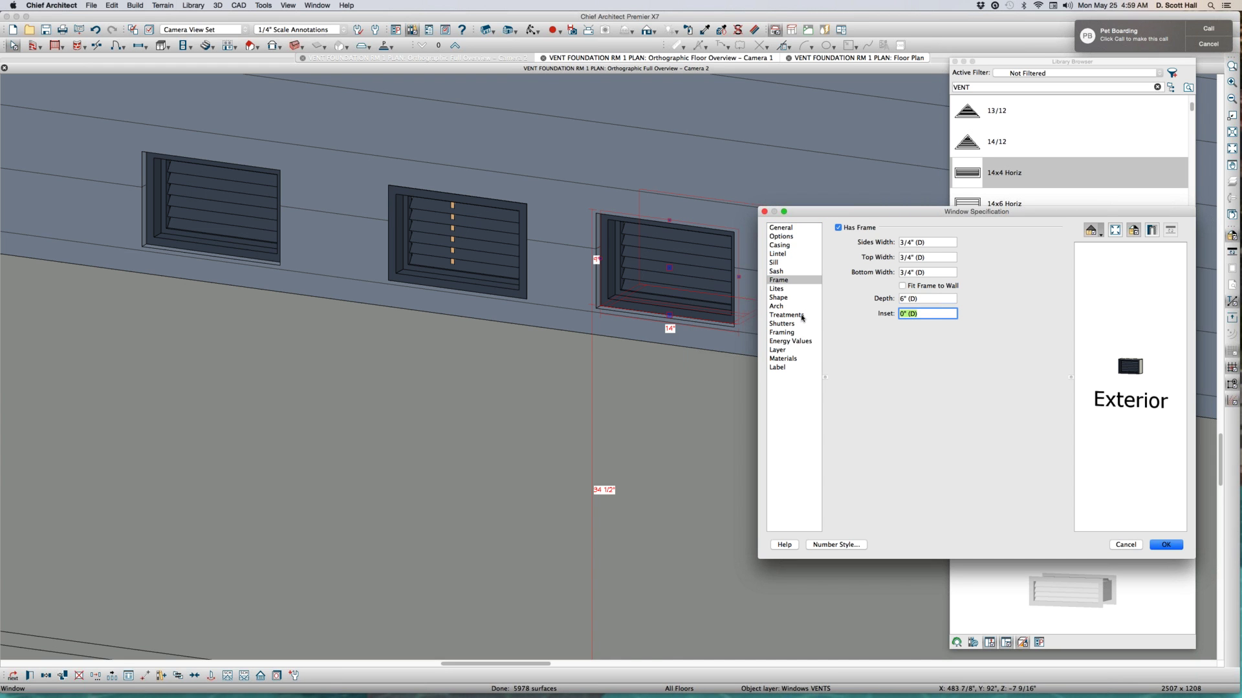
pyautogui.write('-1')
pyautogui.press('Return')
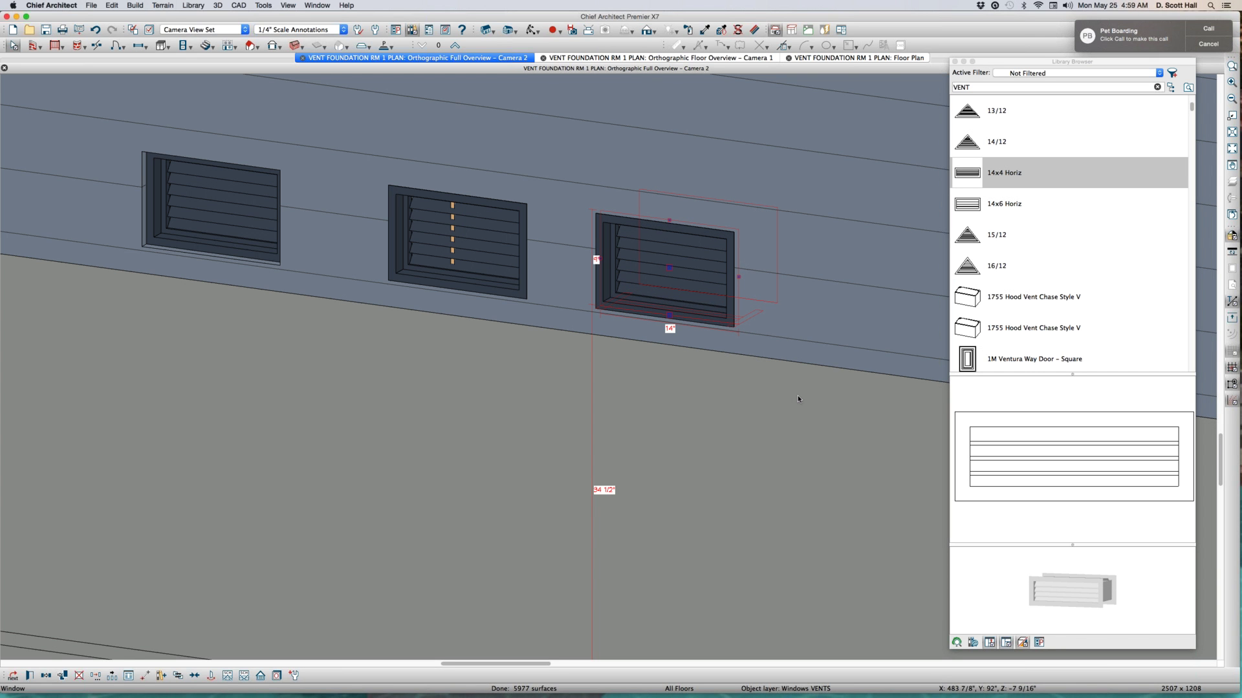
pyautogui.scroll(3, 798, 325)
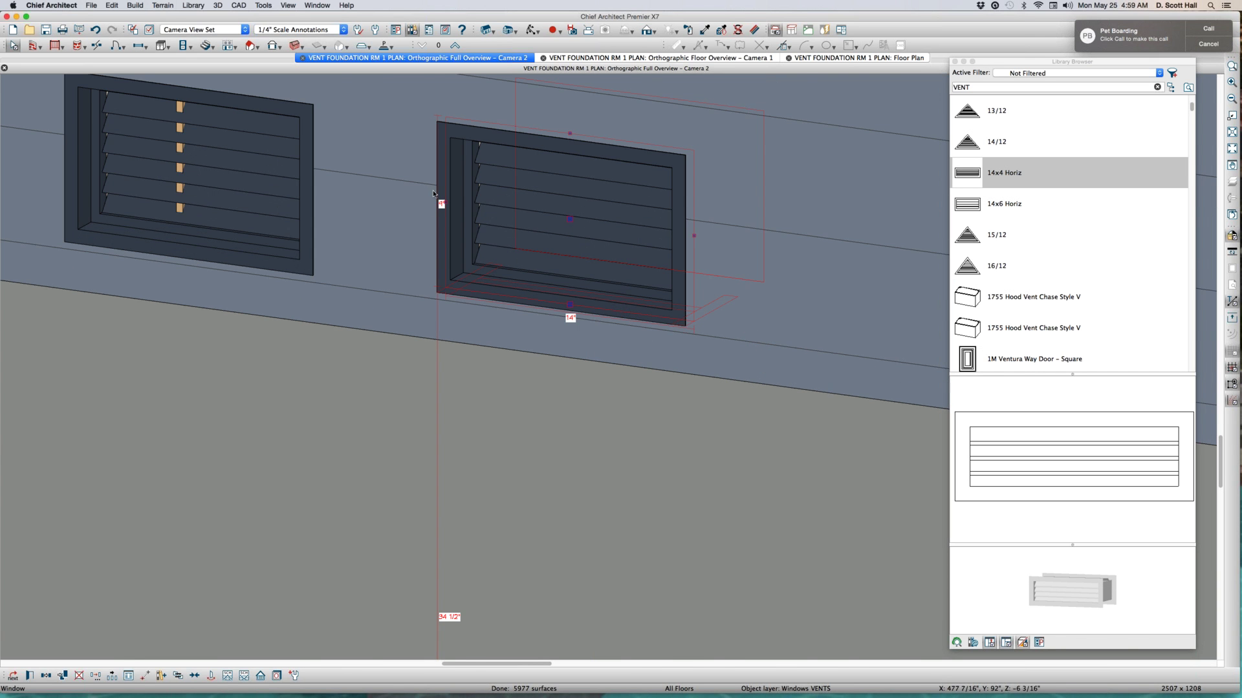
pyautogui.scroll(-2, 433, 193)
pyautogui.press('Escape')
# Try to paste a copy of the end wall's farthest louvered vent onto the long wall in the exterior camera view
pyautogui.scroll(-4, 356, 289)
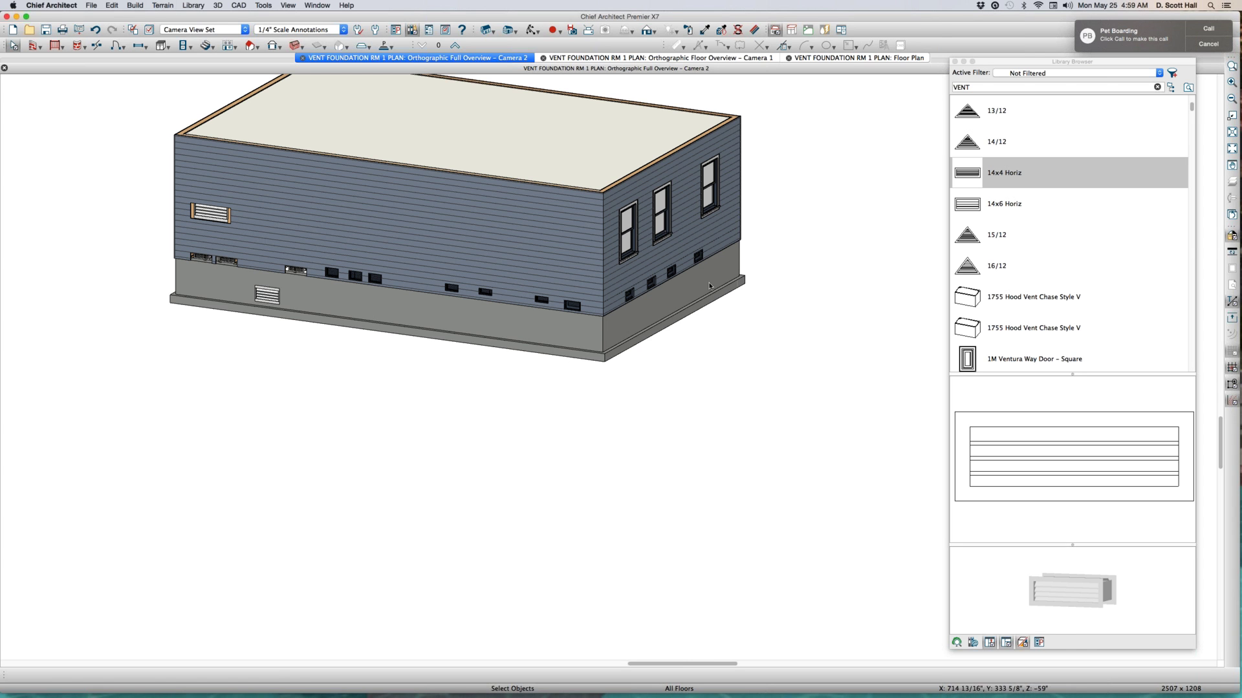
pyautogui.click(699, 259)
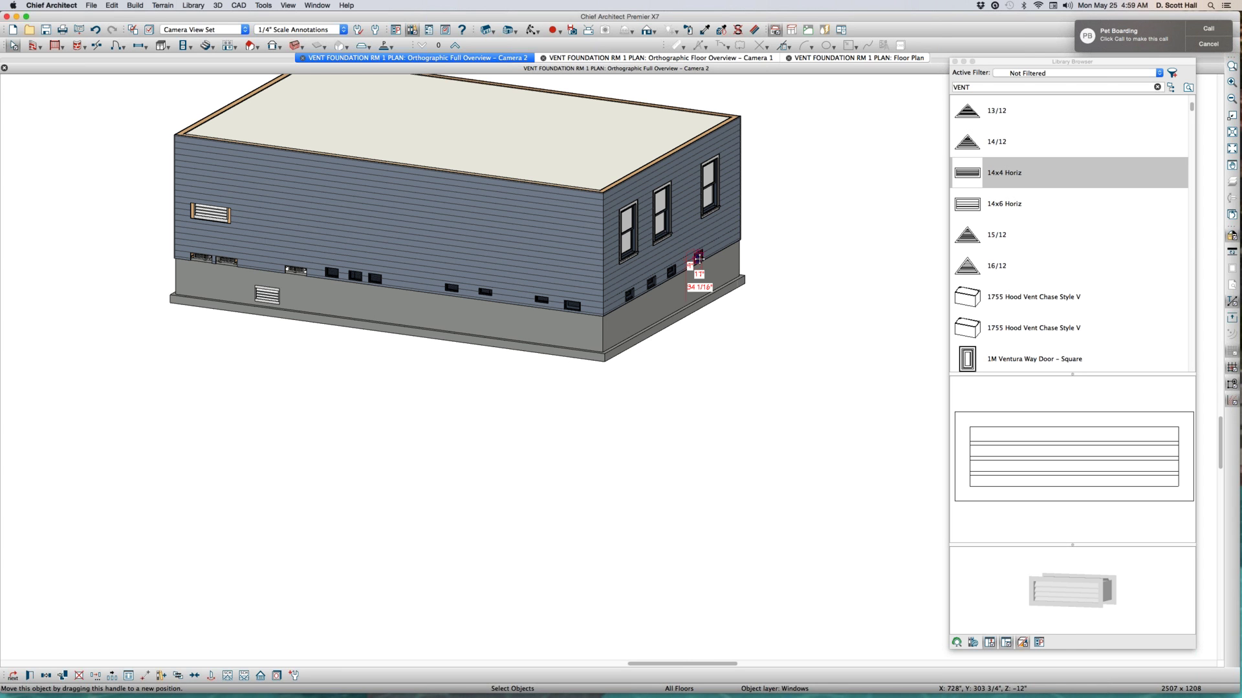
pyautogui.press('super+c')
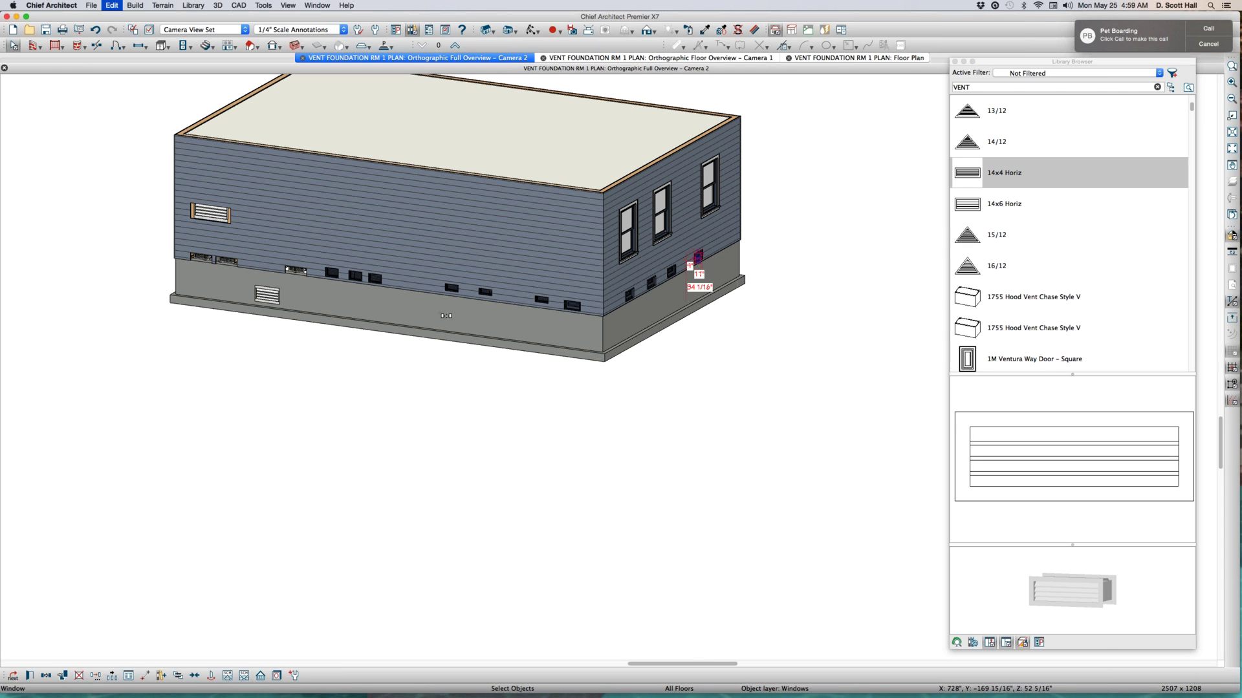
pyautogui.press('super+v')
pyautogui.click(408, 338)
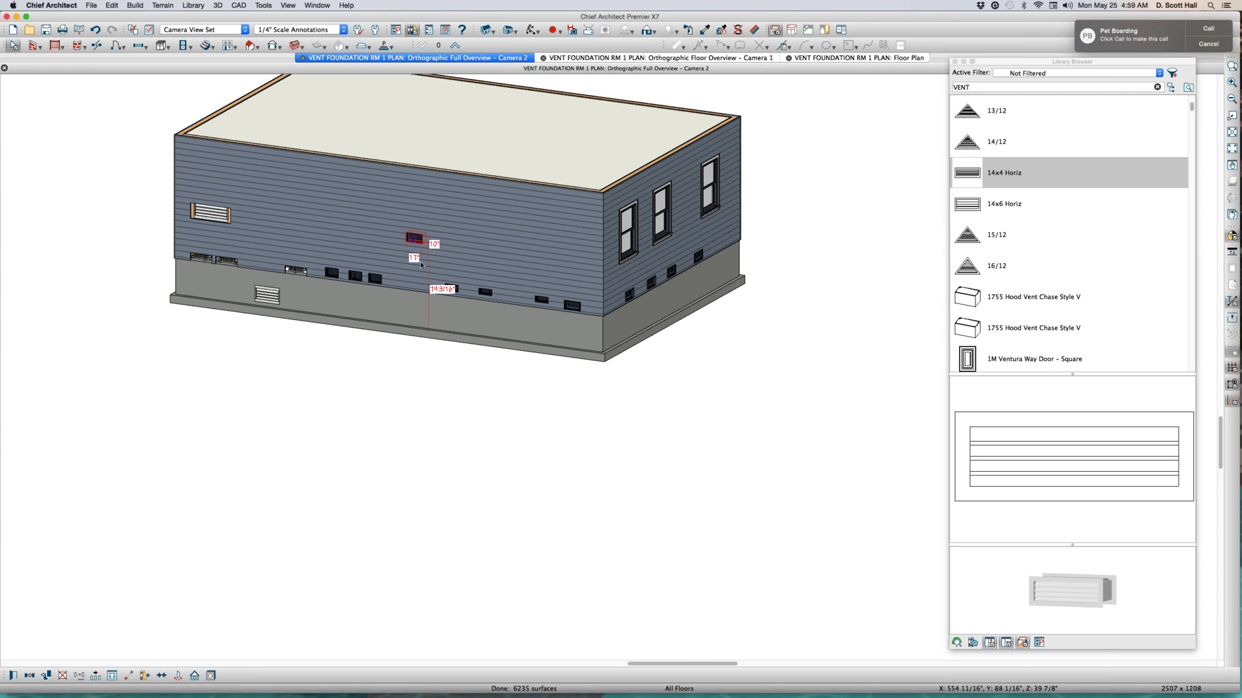
pyautogui.press('super+z')
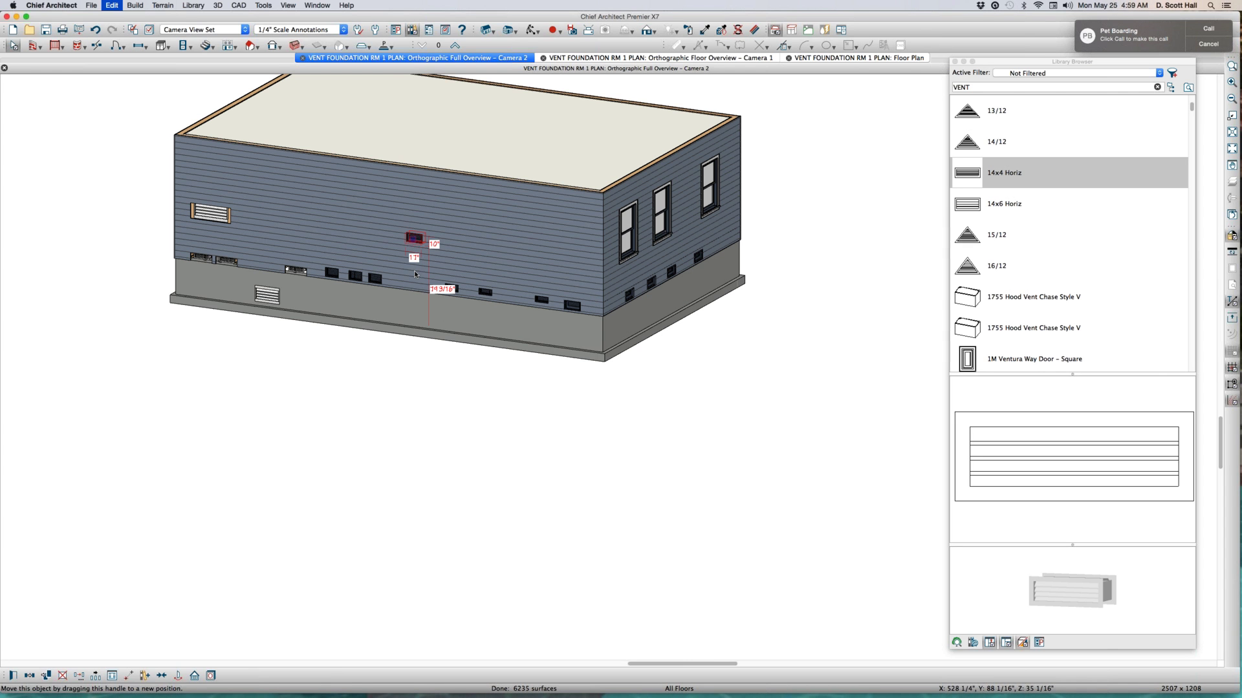
# Tile the open camera and floor plan views side by side and turn the exterior camera to face the opposite long wall
pyautogui.hotkey('shift', 'F4')
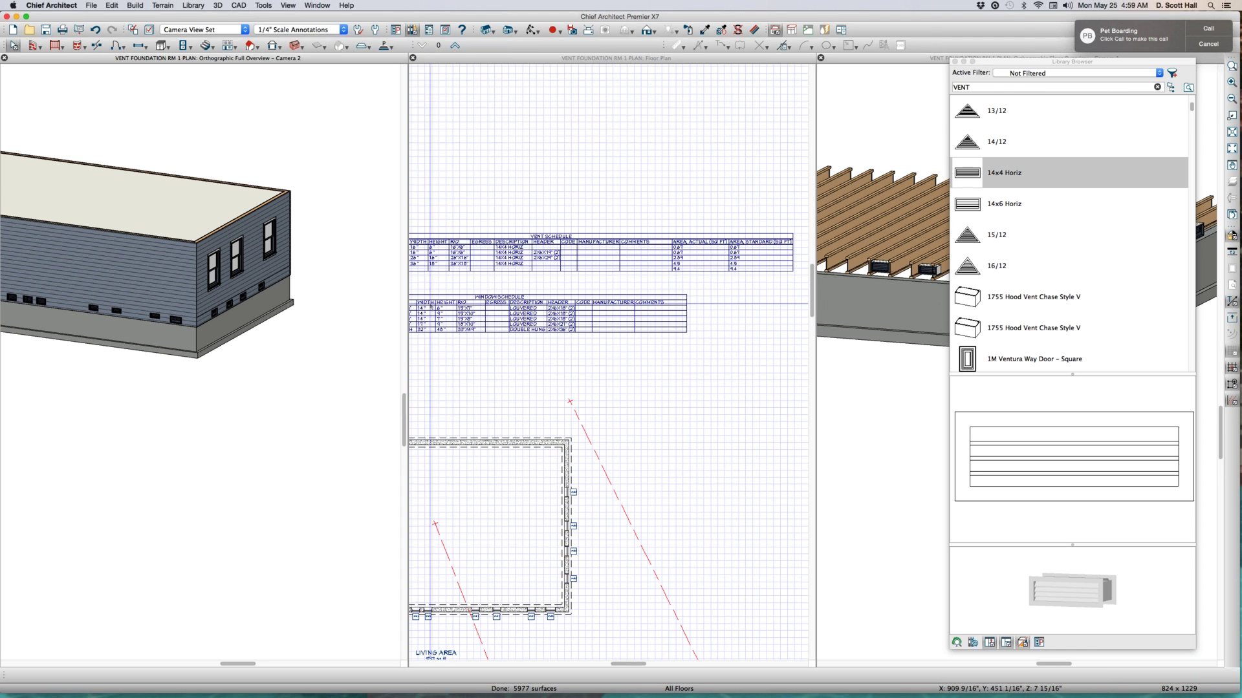
pyautogui.scroll(-5, 634, 396)
pyautogui.scroll(1, 732, 369)
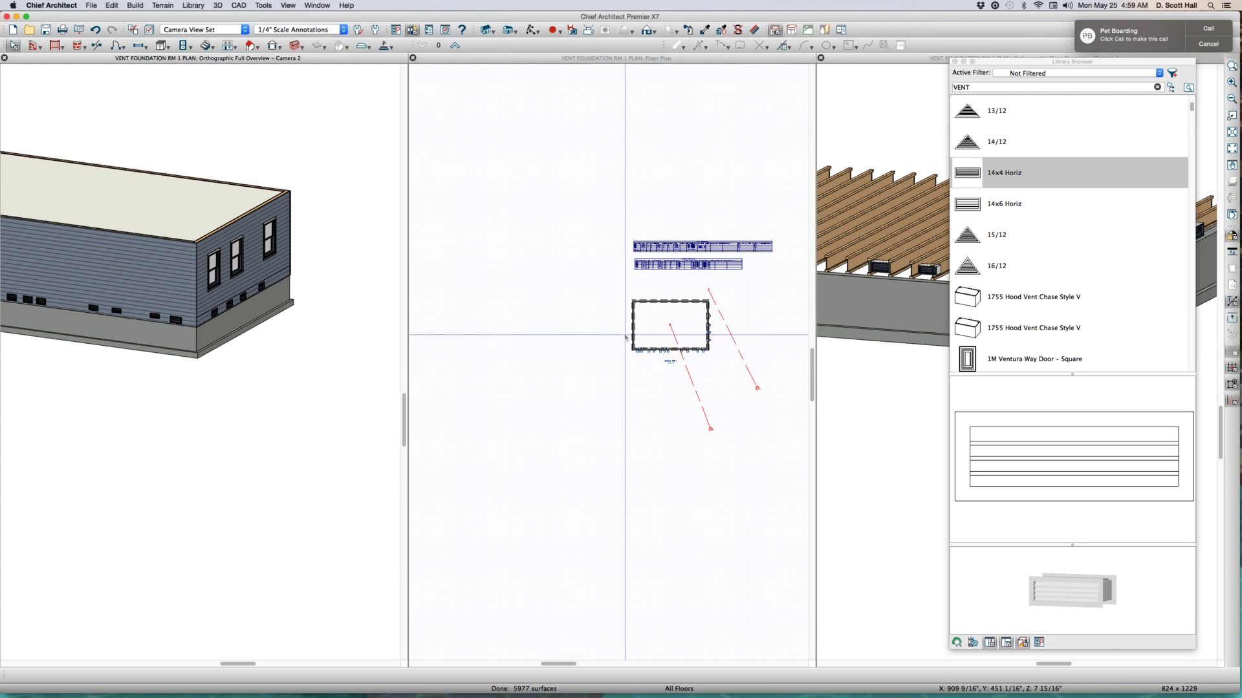
pyautogui.press('o')
pyautogui.moveTo(291, 332); pyautogui.dragTo(592, 300)
pyautogui.click(592, 301)
pyautogui.scroll(3, 591, 298)
pyautogui.scroll(-2, 595, 304)
pyautogui.scroll(1, 608, 309)
pyautogui.scroll(3, 611, 311)
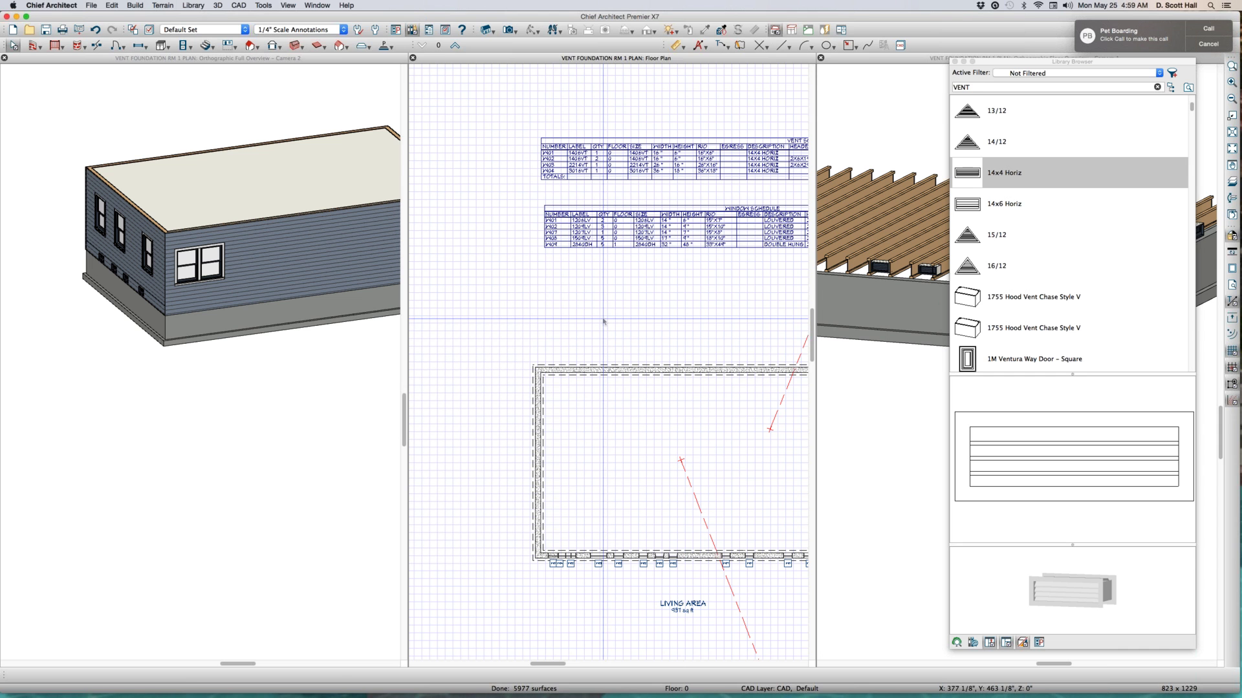
# Paste three copies of the louvered vent along the opposite long foundation wall in the floor 0 plan
pyautogui.click(569, 371)
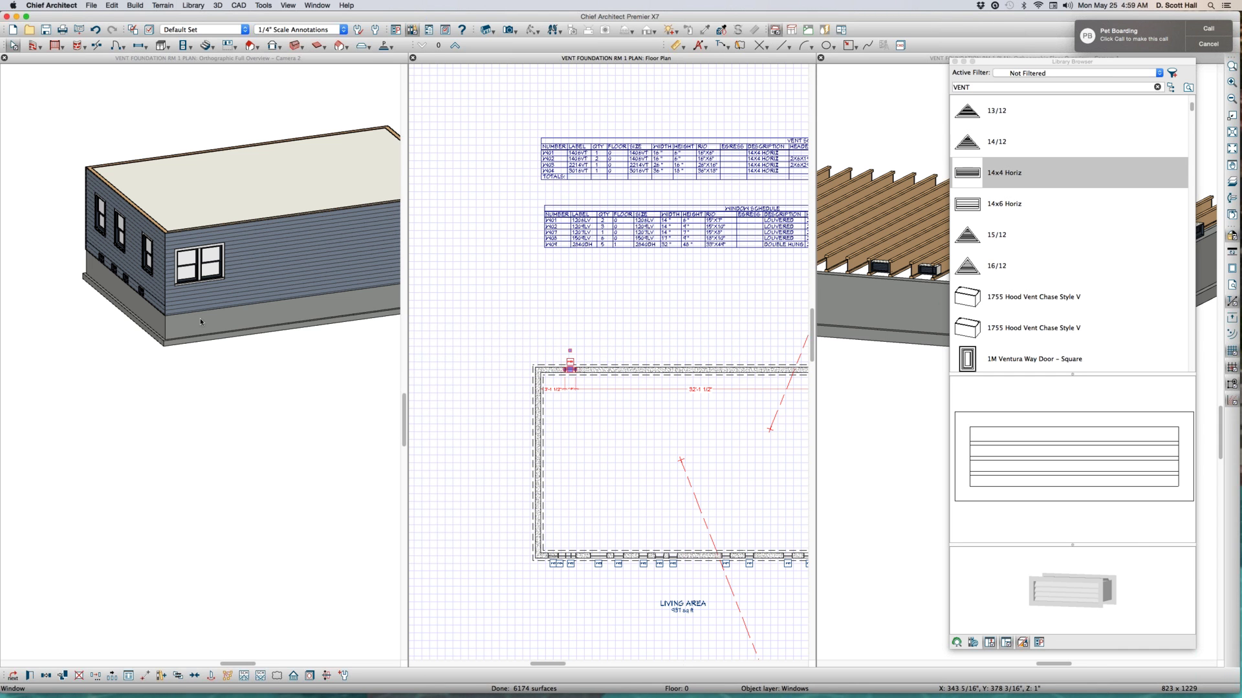
pyautogui.scroll(-4, 209, 330)
pyautogui.scroll(5, 329, 322)
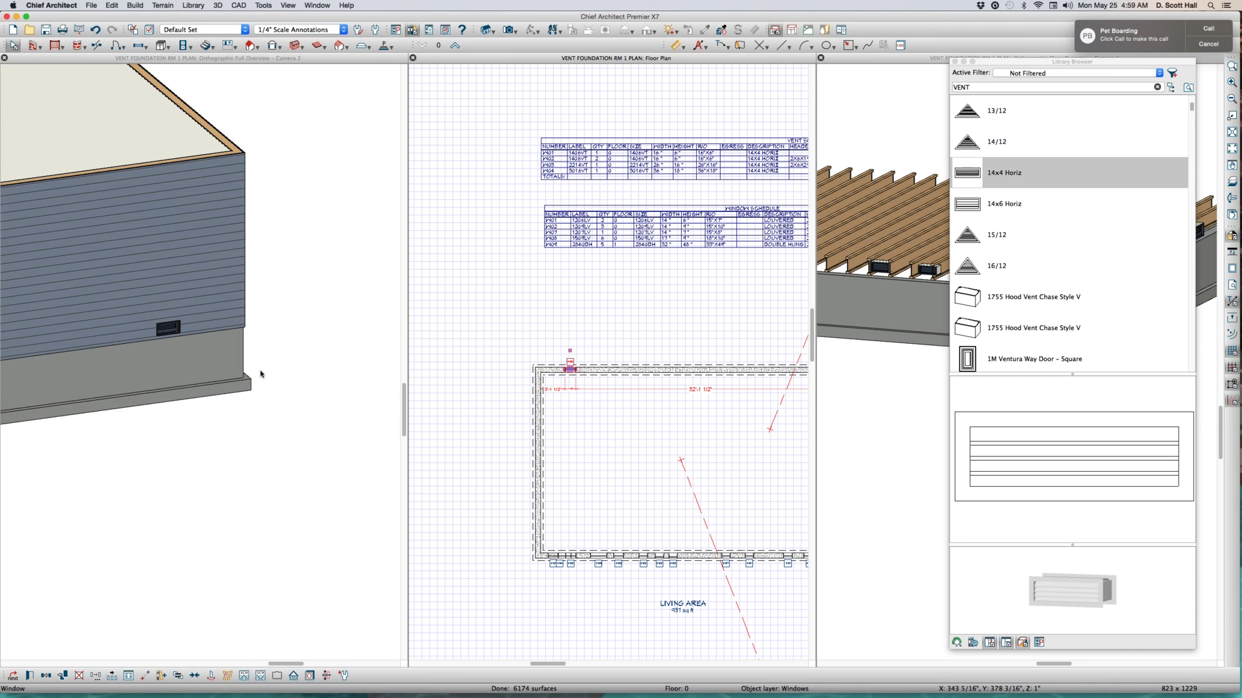
pyautogui.press('Escape')
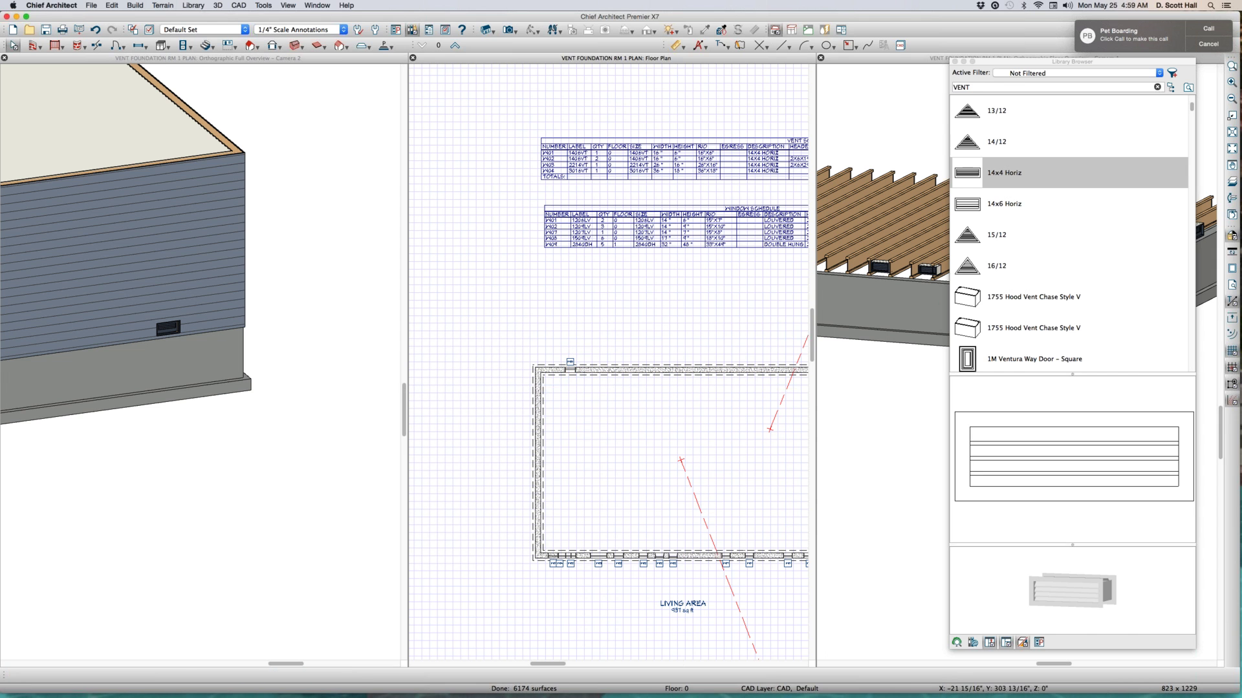
pyautogui.click(610, 371)
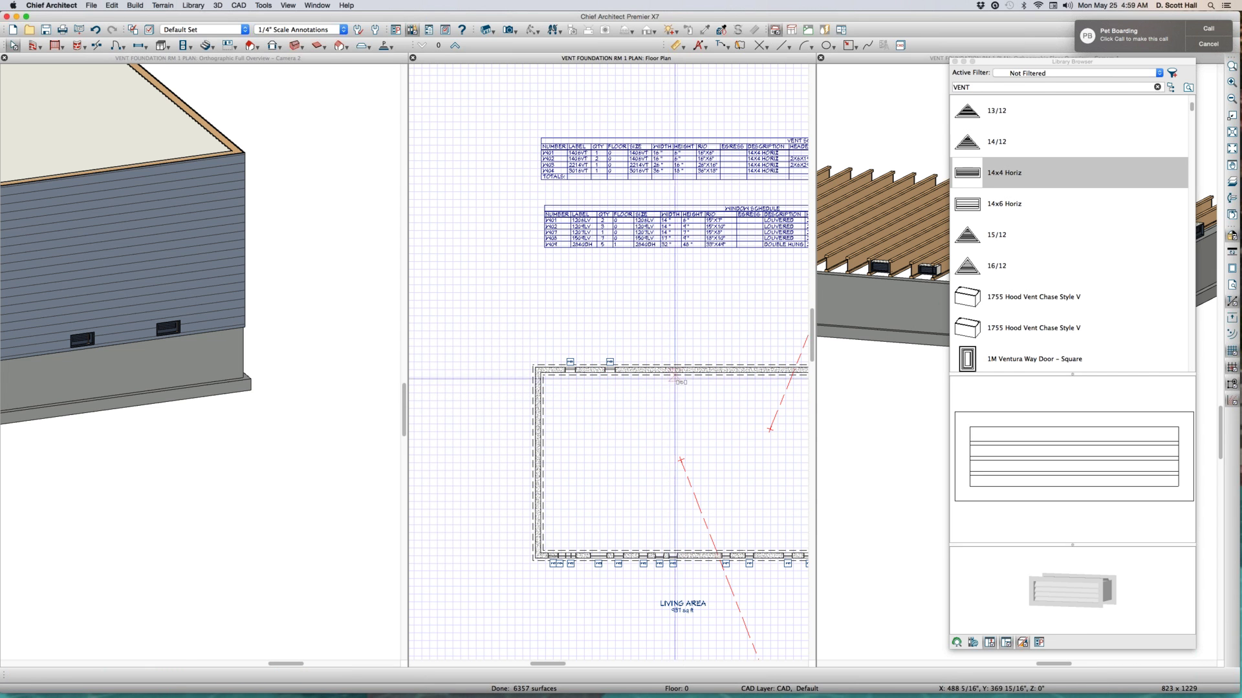
pyautogui.click(665, 367)
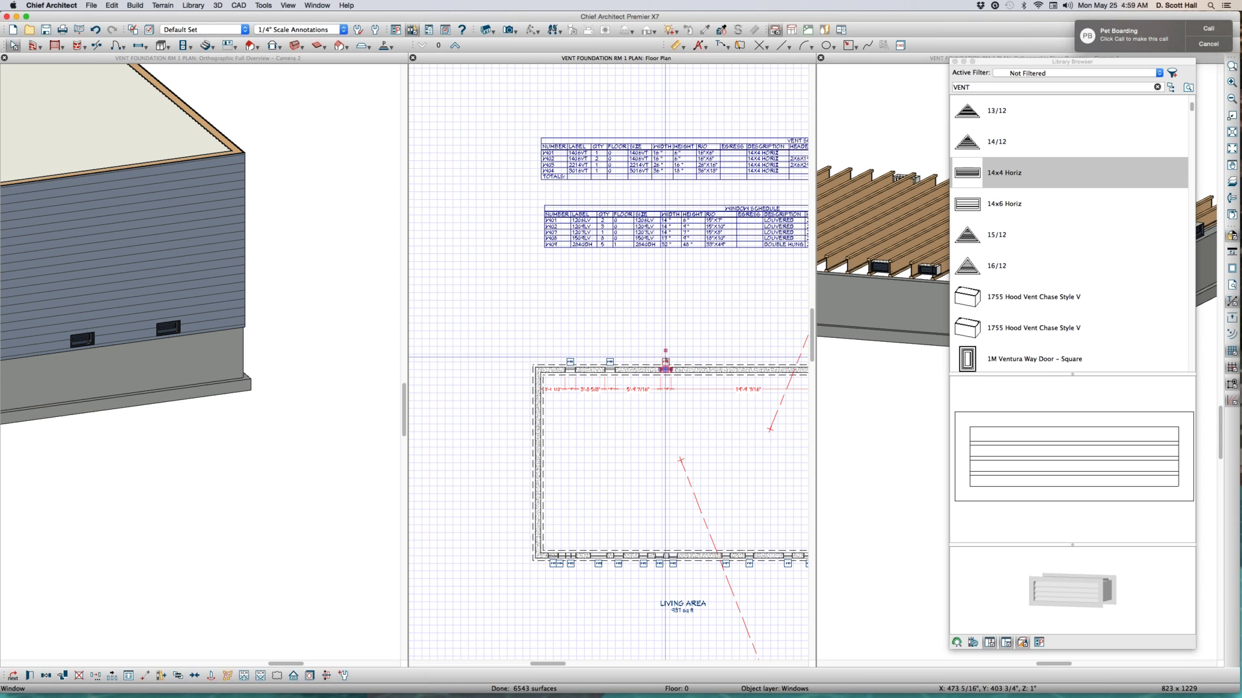
# Paste another copy of the louvered vent into the same long wall on floor 1
pyautogui.press('pageup')
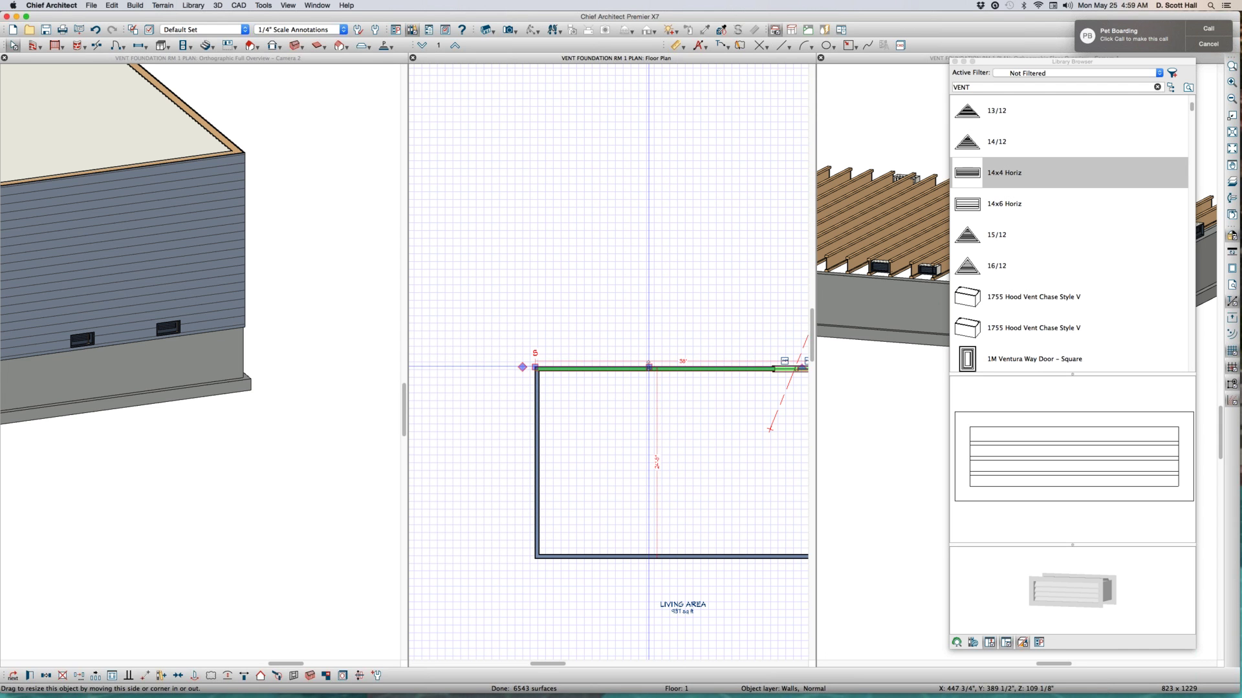
pyautogui.click(607, 369)
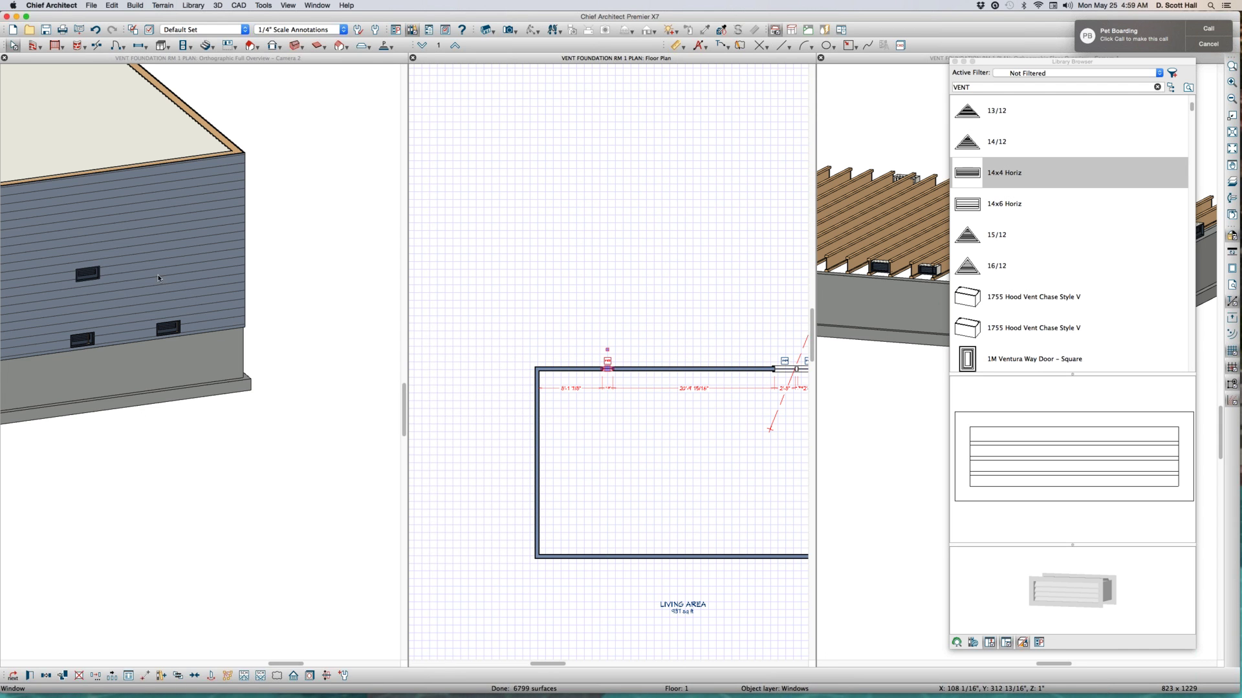
pyautogui.click(84, 270)
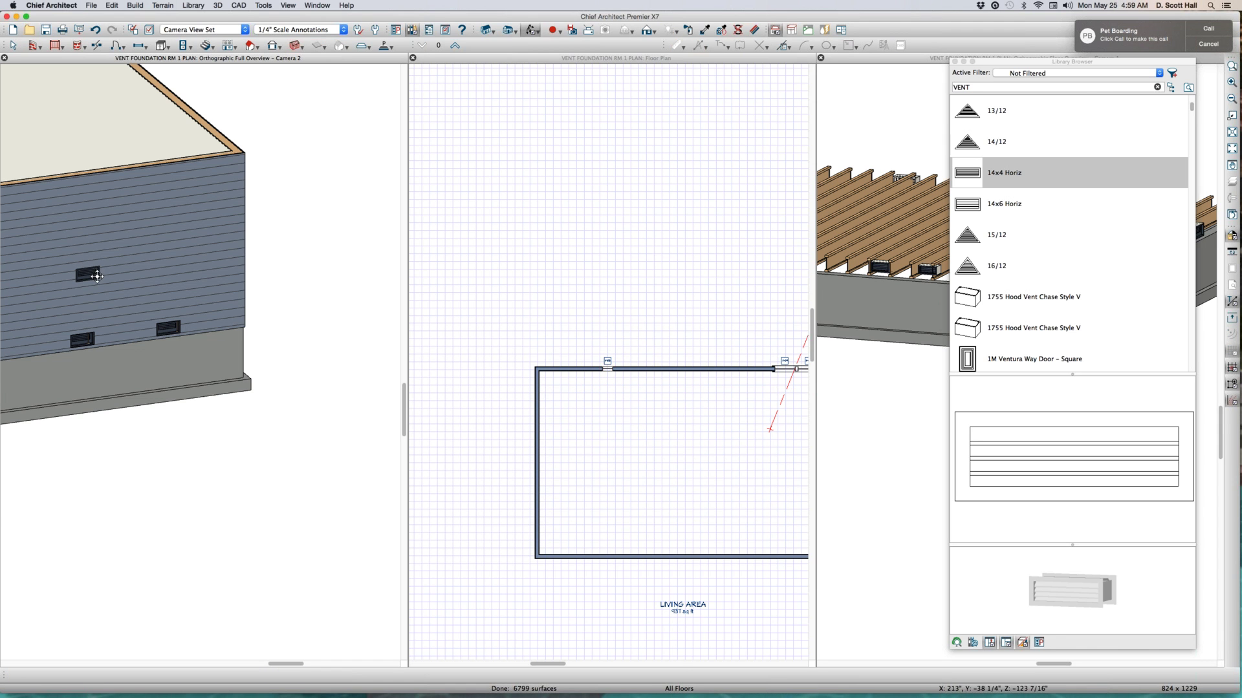
# Shift one of the new foundation-level vents slightly along the wall in the exterior camera view to clear the framing behind its louvers
pyautogui.scroll(-5, 431, 302)
pyautogui.scroll(-4, 364, 302)
pyautogui.press('space')
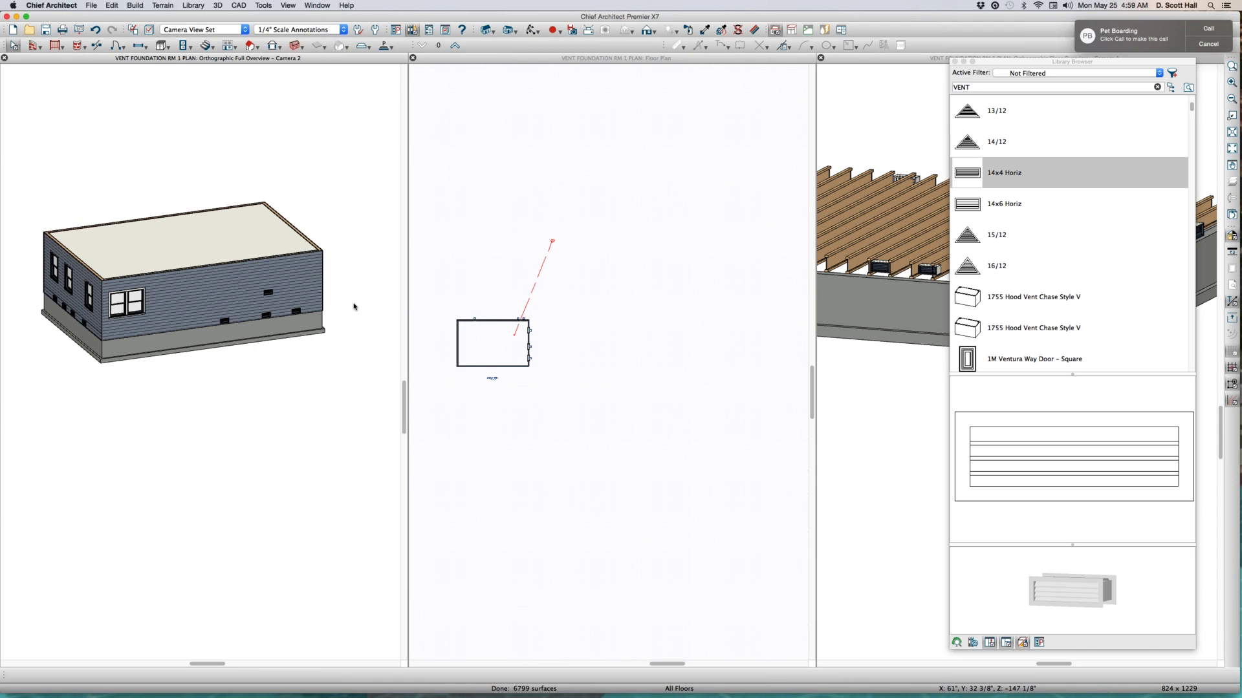
pyautogui.scroll(5, 265, 315)
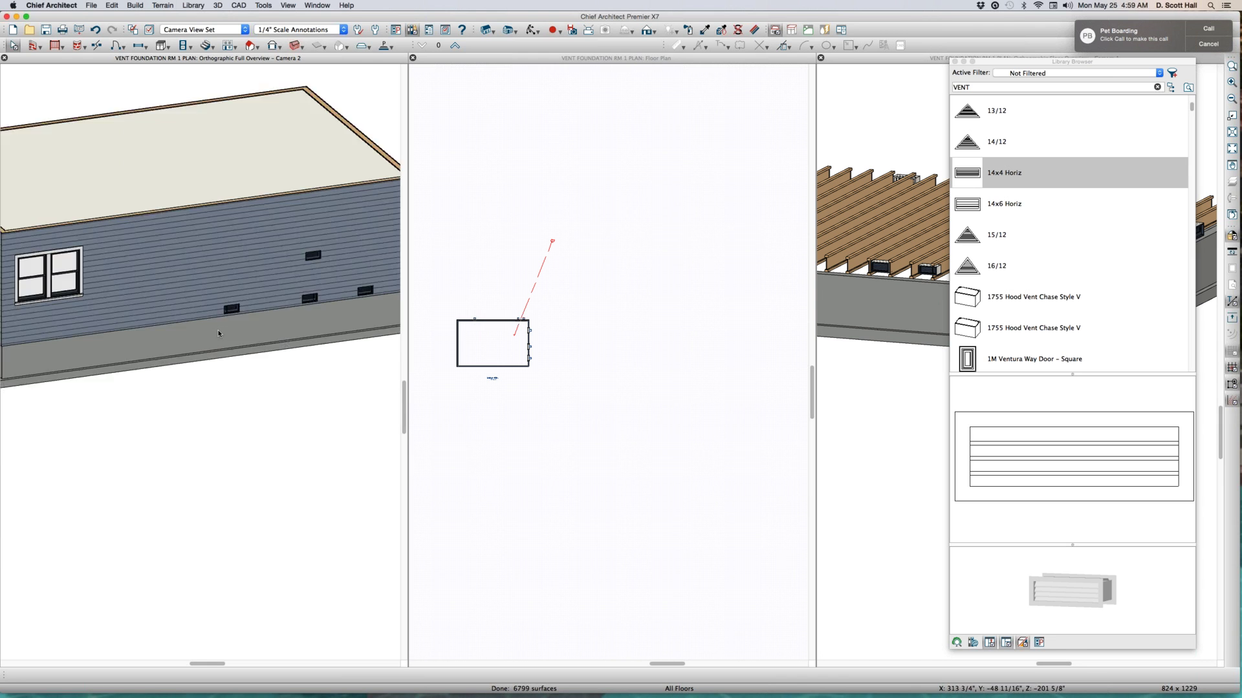
pyautogui.click(272, 256)
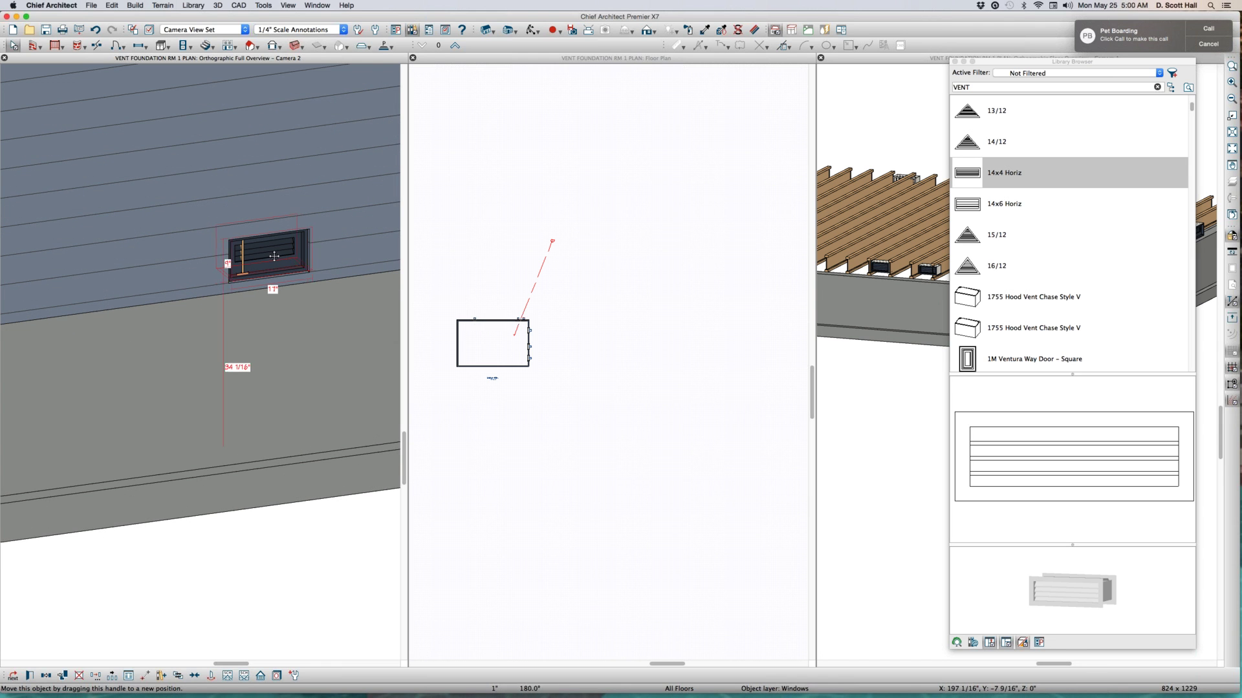
pyautogui.moveTo(282, 257); pyautogui.dragTo(282, 254)
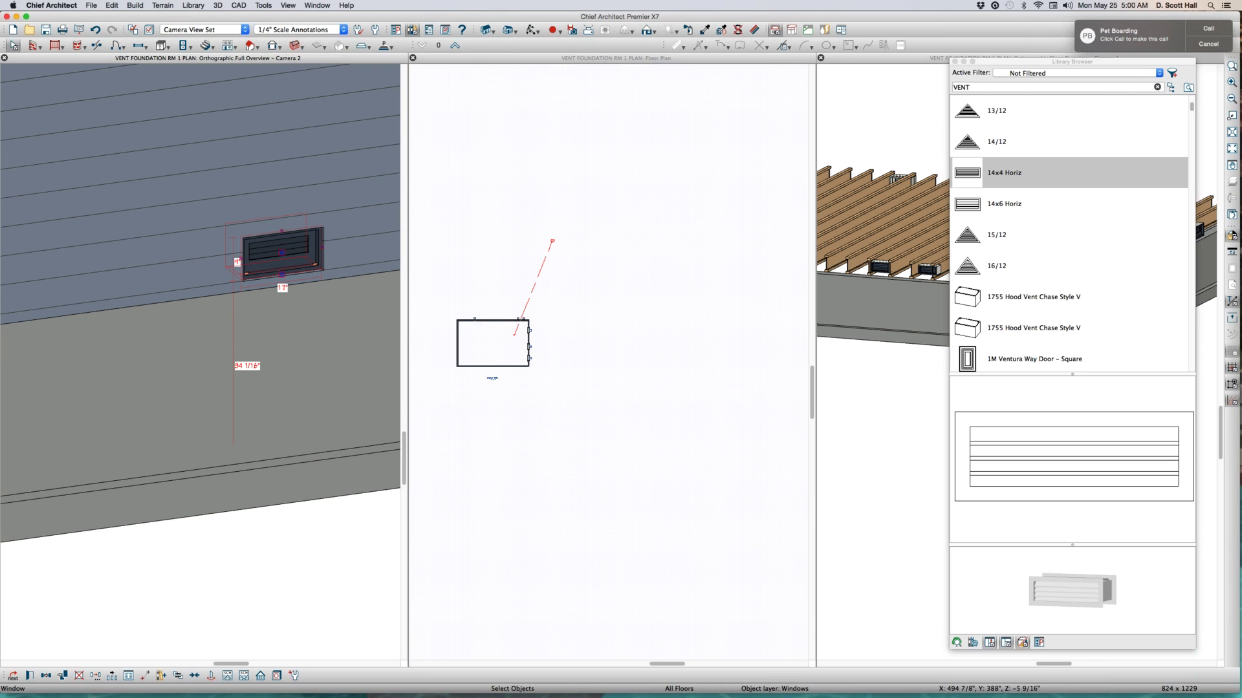
# Close the floor overview camera and tile the remaining exterior camera and floor plan views side by side
pyautogui.scroll(-5, 660, 438)
pyautogui.scroll(-3, 636, 439)
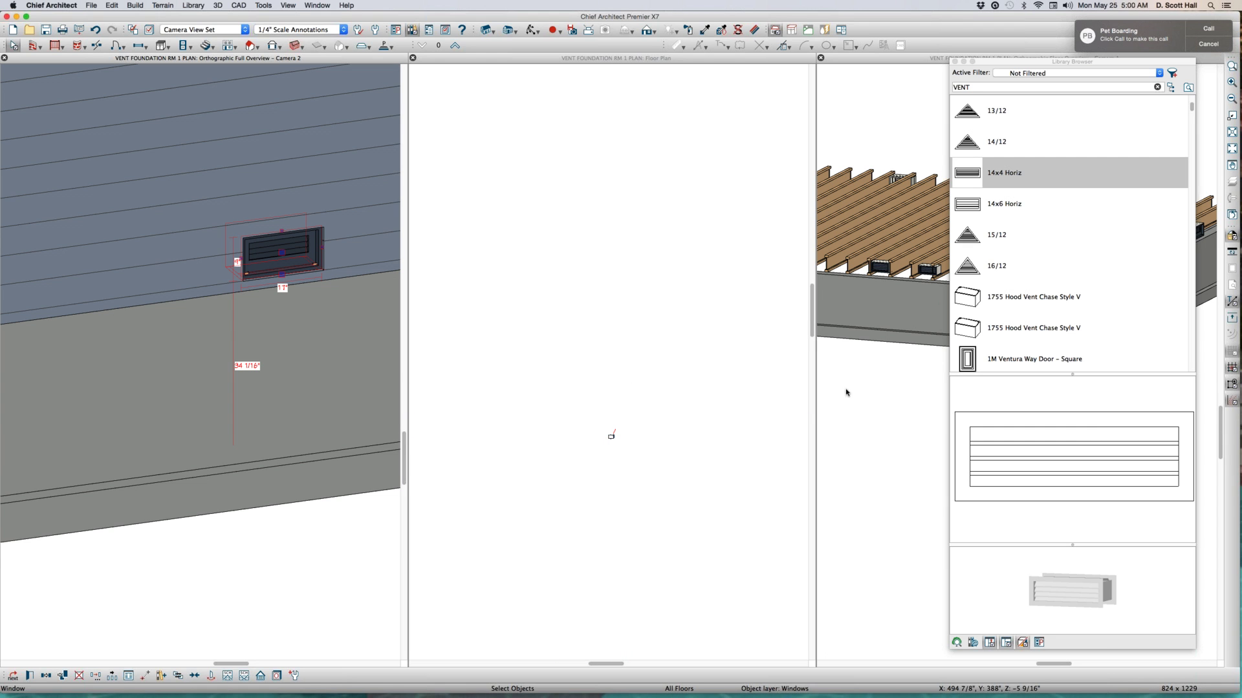
pyautogui.press('Escape')
pyautogui.click(822, 411)
pyautogui.press('super+w')
pyautogui.hotkey('shift', 'F4')
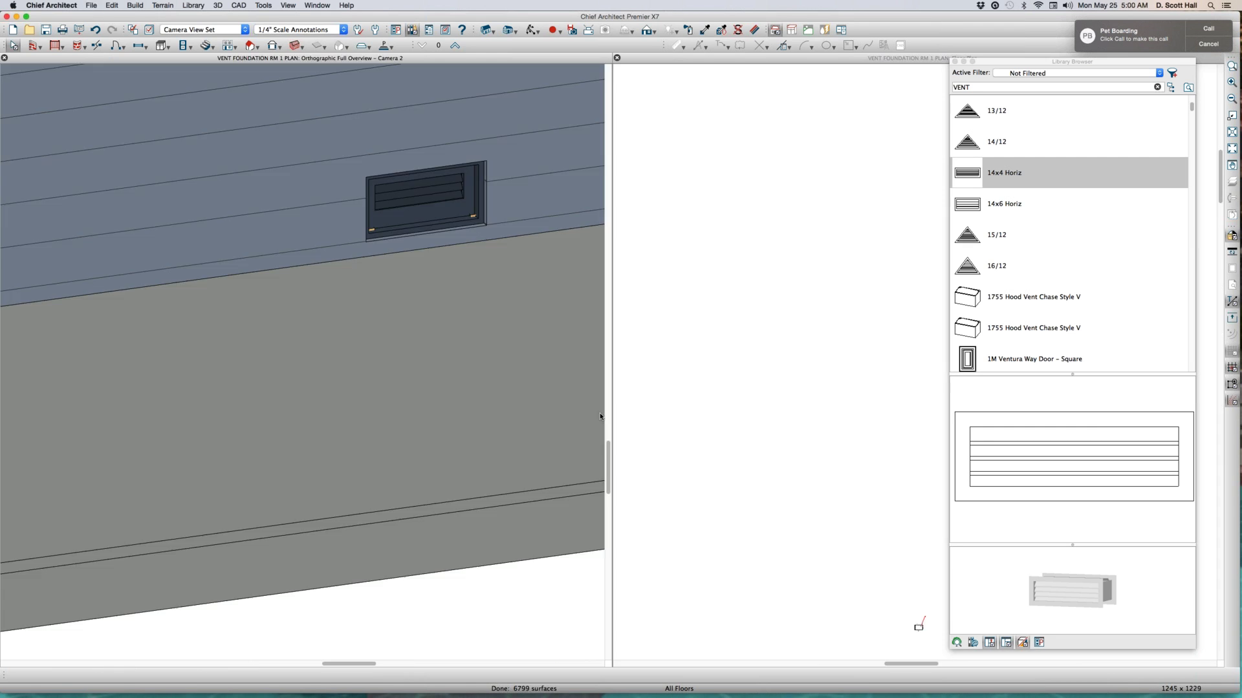
# Close the Library Browser and maximize the floor plan view, bringing the building back into sight
pyautogui.scroll(-4, 364, 414)
pyautogui.scroll(-2, 695, 418)
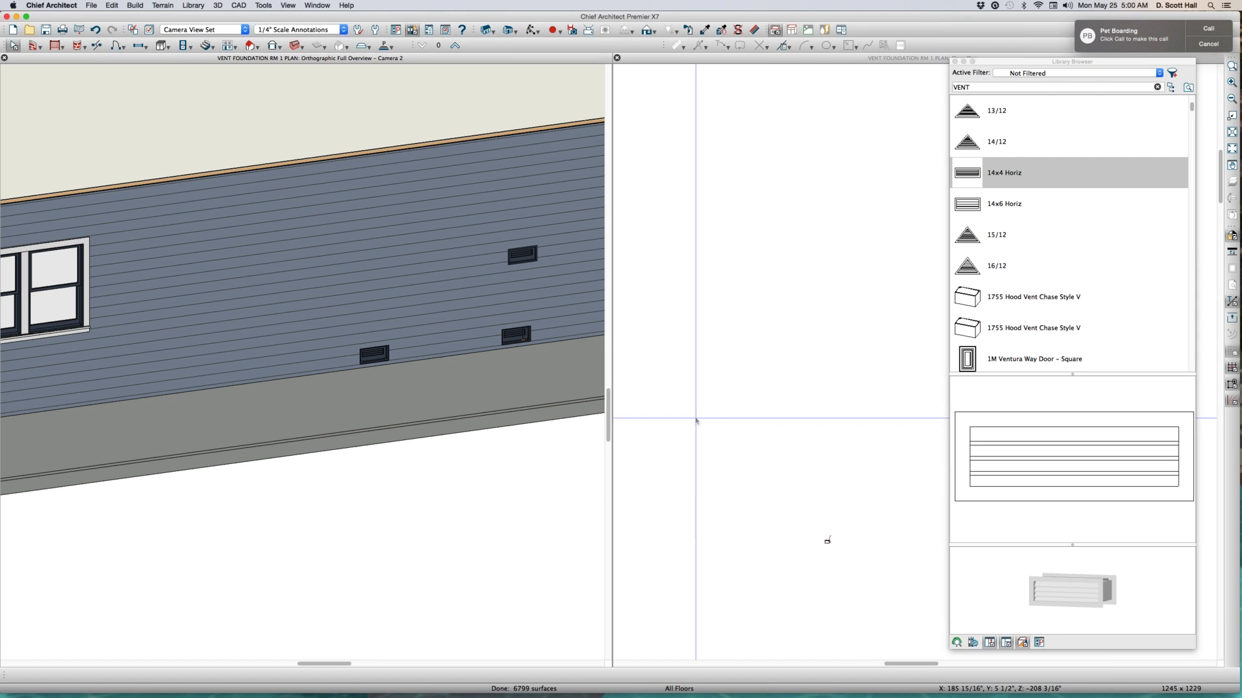
pyautogui.click(696, 419)
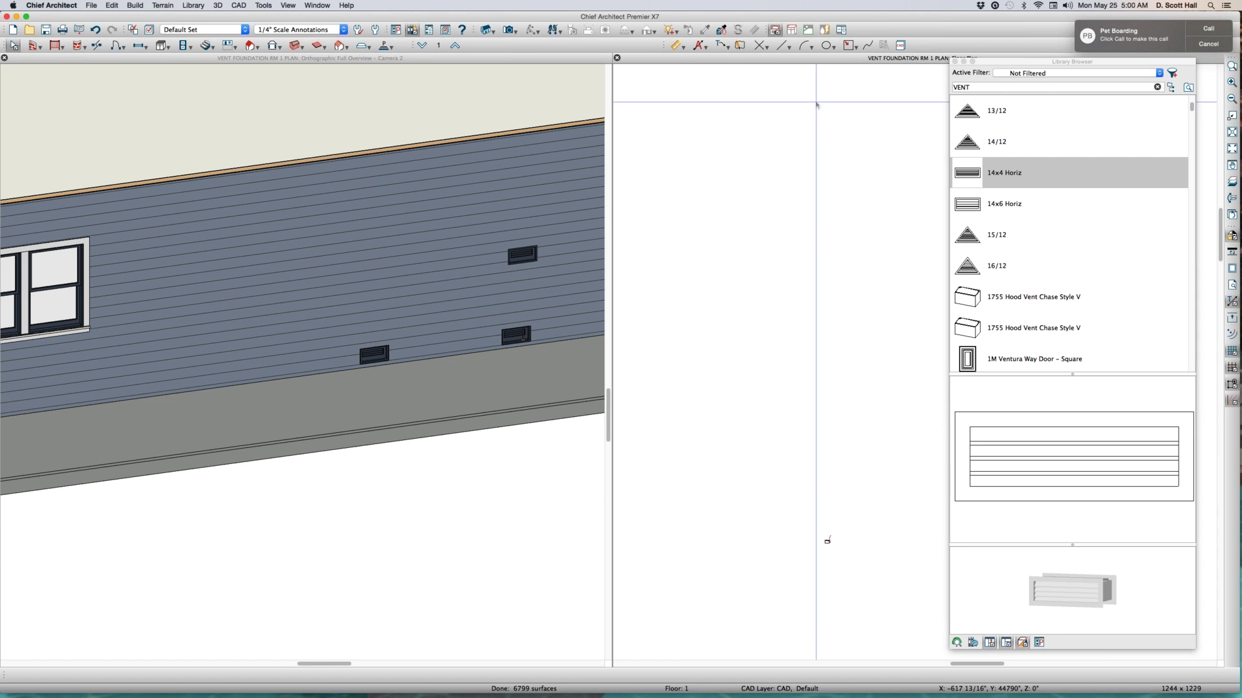
pyautogui.press('alt+super+l')
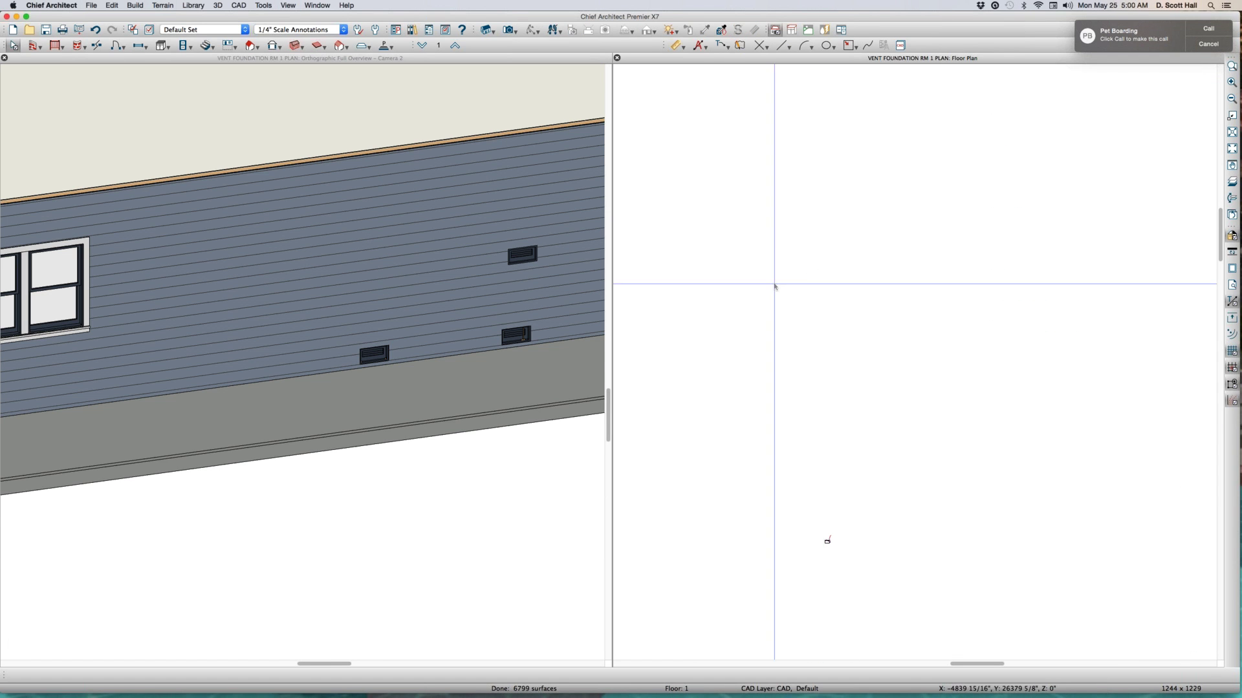
pyautogui.doubleClick(800, 60)
pyautogui.scroll(-5, 400, 186)
pyautogui.scroll(-2, 398, 238)
pyautogui.scroll(1, 351, 322)
pyautogui.scroll(5, 415, 253)
pyautogui.scroll(6, 504, 341)
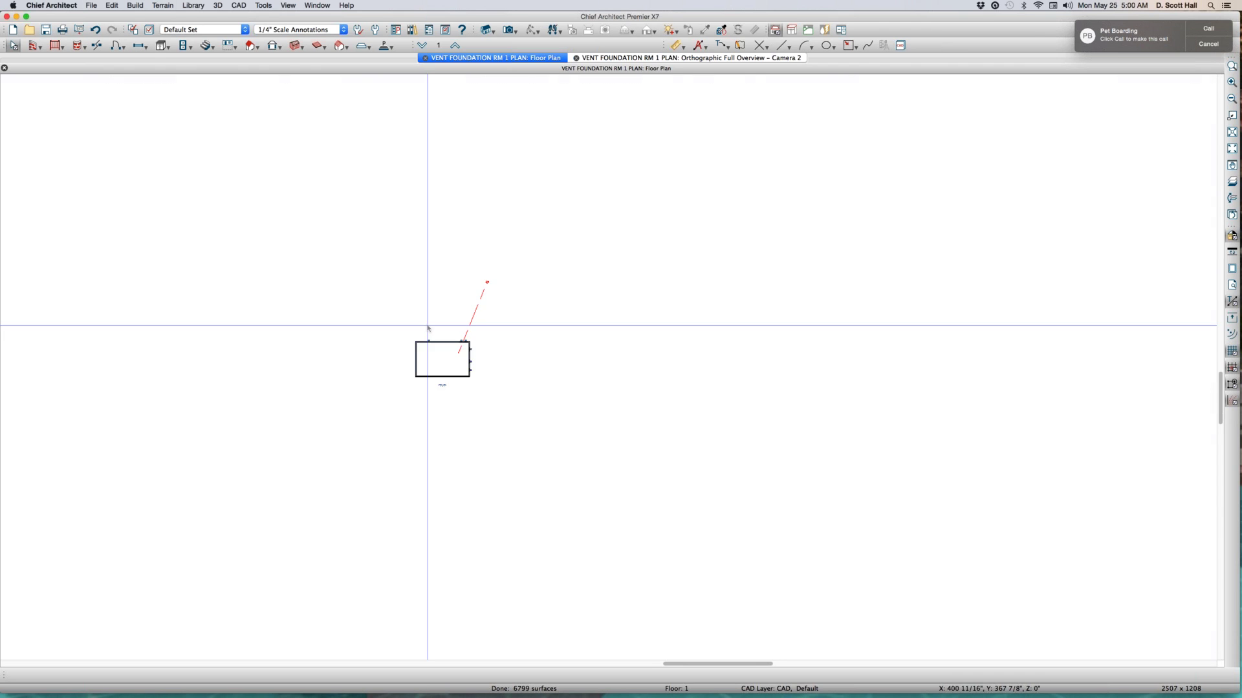
# Go down to foundation floor 0 in the plan and pick out one of its vents and the window schedule
pyautogui.scroll(-8, 446, 345)
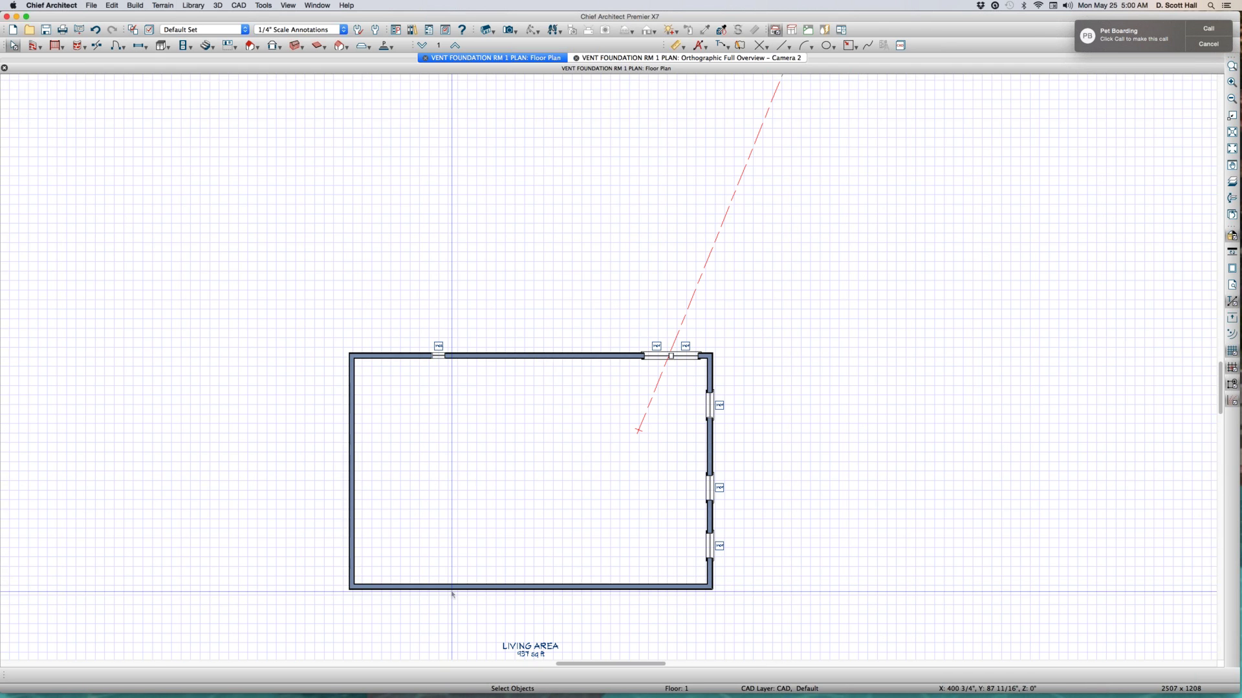
pyautogui.press('pagedown')
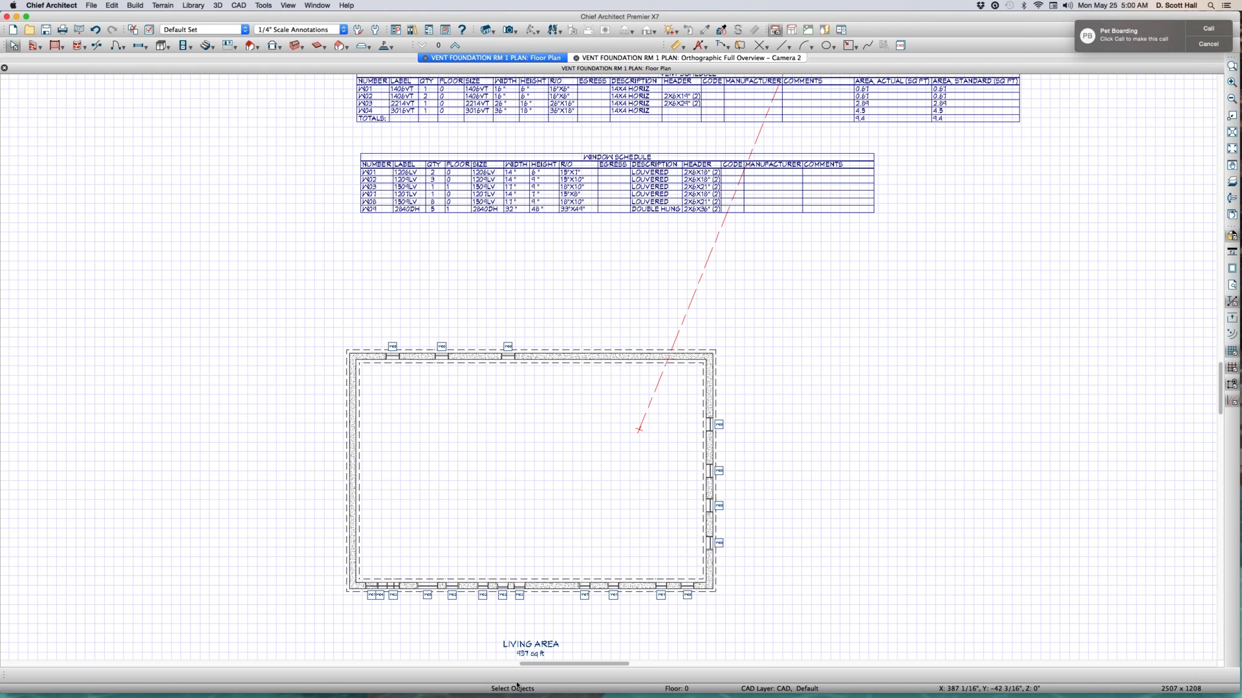
pyautogui.click(586, 585)
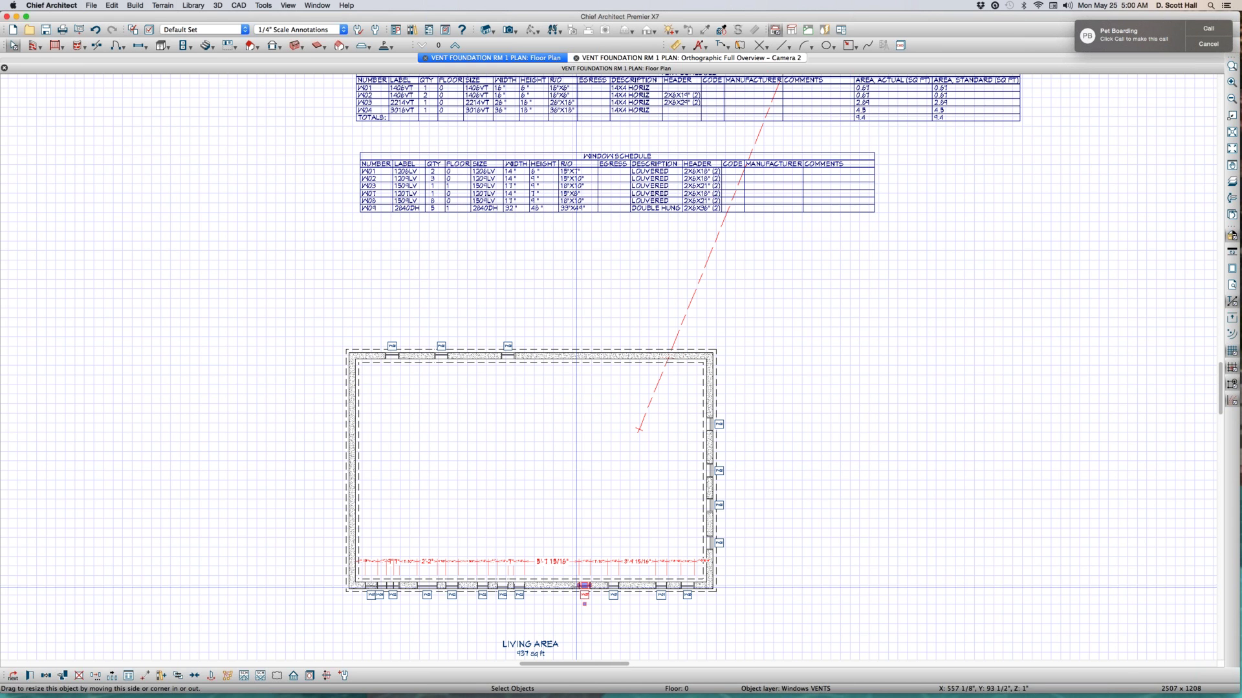
pyautogui.click(601, 166)
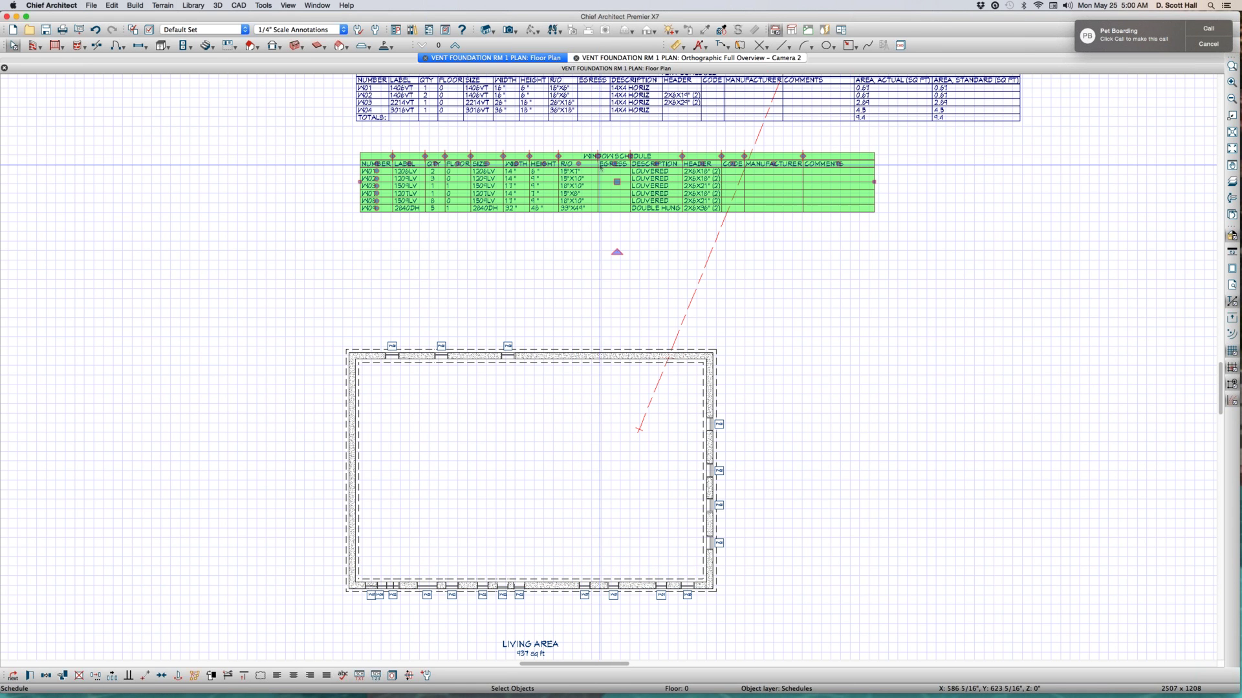
# Check which object types the vent schedule includes in its specification, and leave its settings as they are
pyautogui.scroll(-3, 566, 255)
pyautogui.click(603, 161)
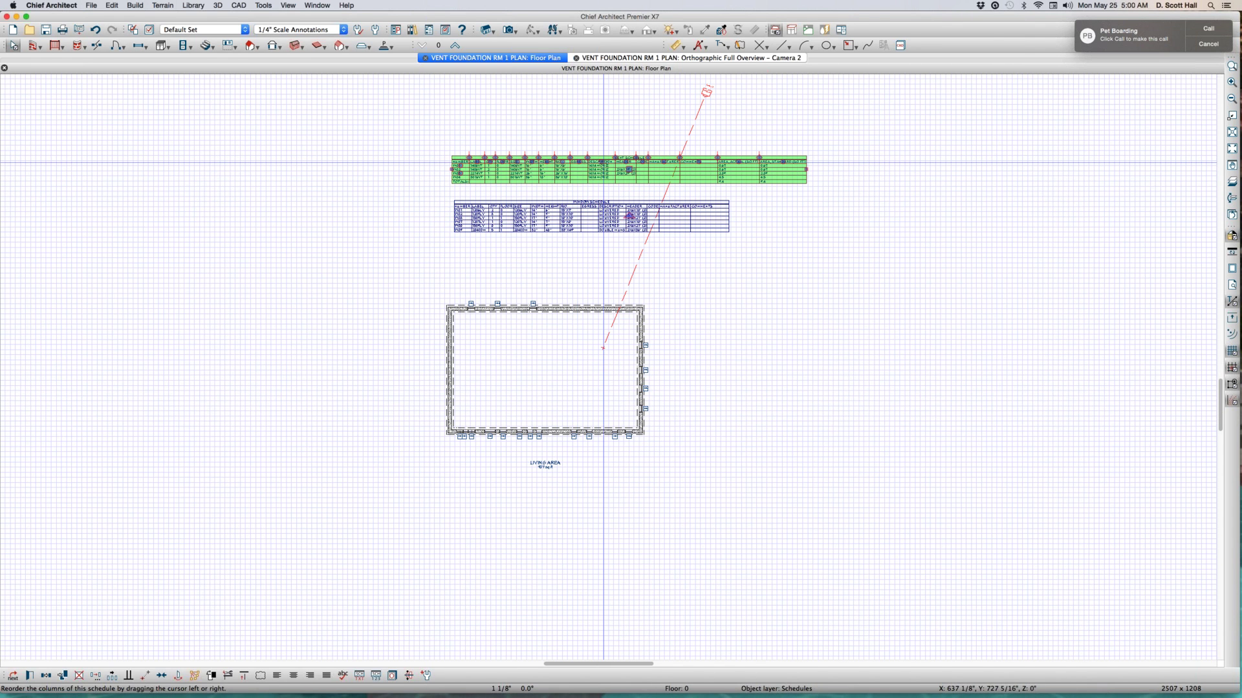
pyautogui.doubleClick(603, 161)
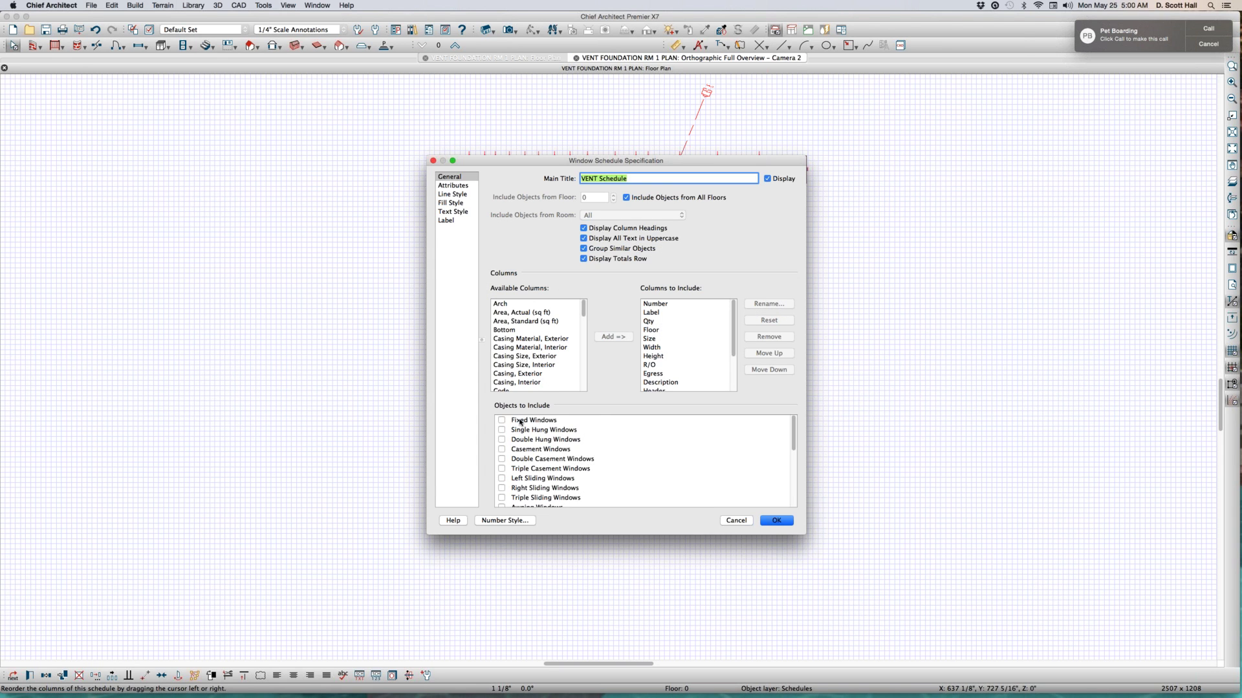
pyautogui.scroll(-5, 522, 424)
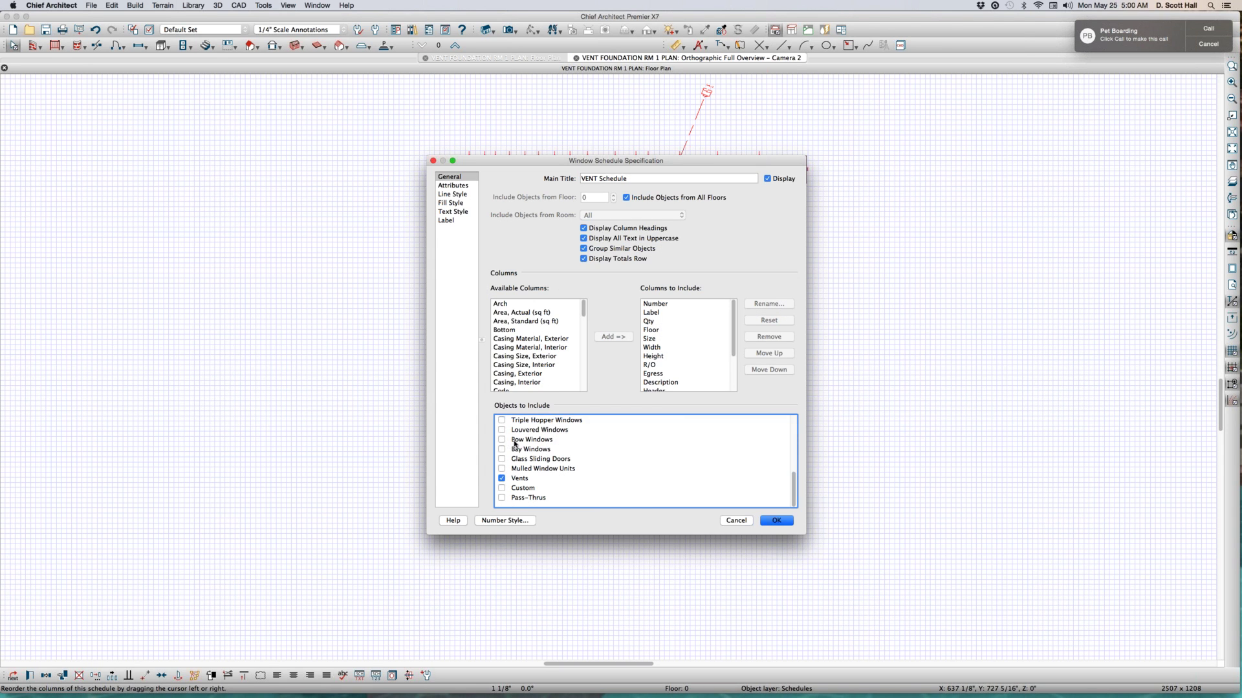
pyautogui.click(735, 520)
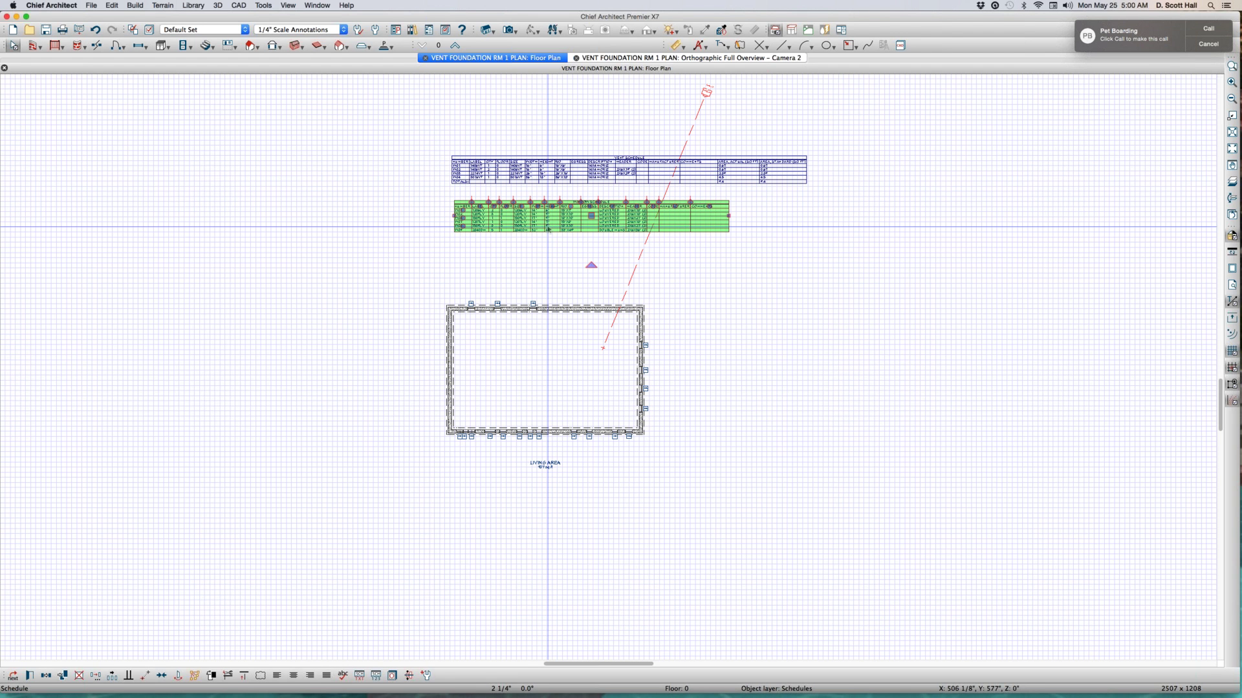
# Examine the actual and standard area columns and the totals row of the vent schedule, alongside the window schedule
pyautogui.scroll(3, 582, 156)
pyautogui.click(603, 201)
pyautogui.scroll(-4, 1071, 227)
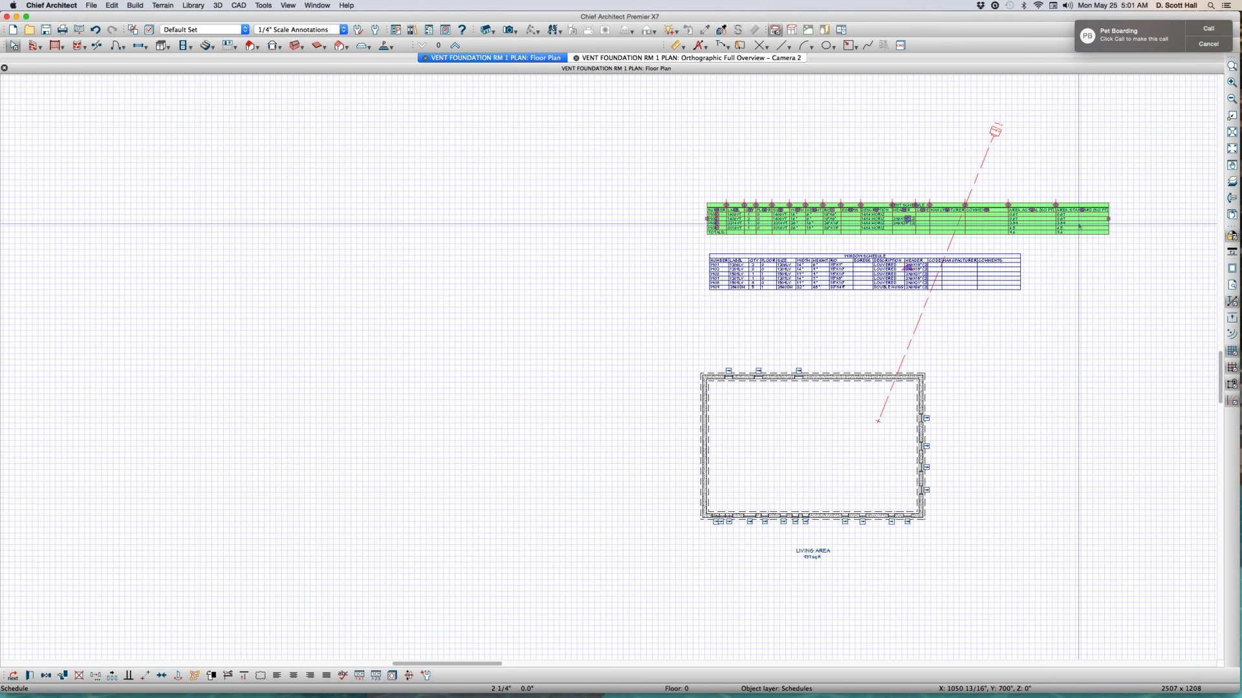
pyautogui.scroll(4, 1071, 227)
pyautogui.moveTo(825, 226); pyautogui.dragTo(1110, 286)
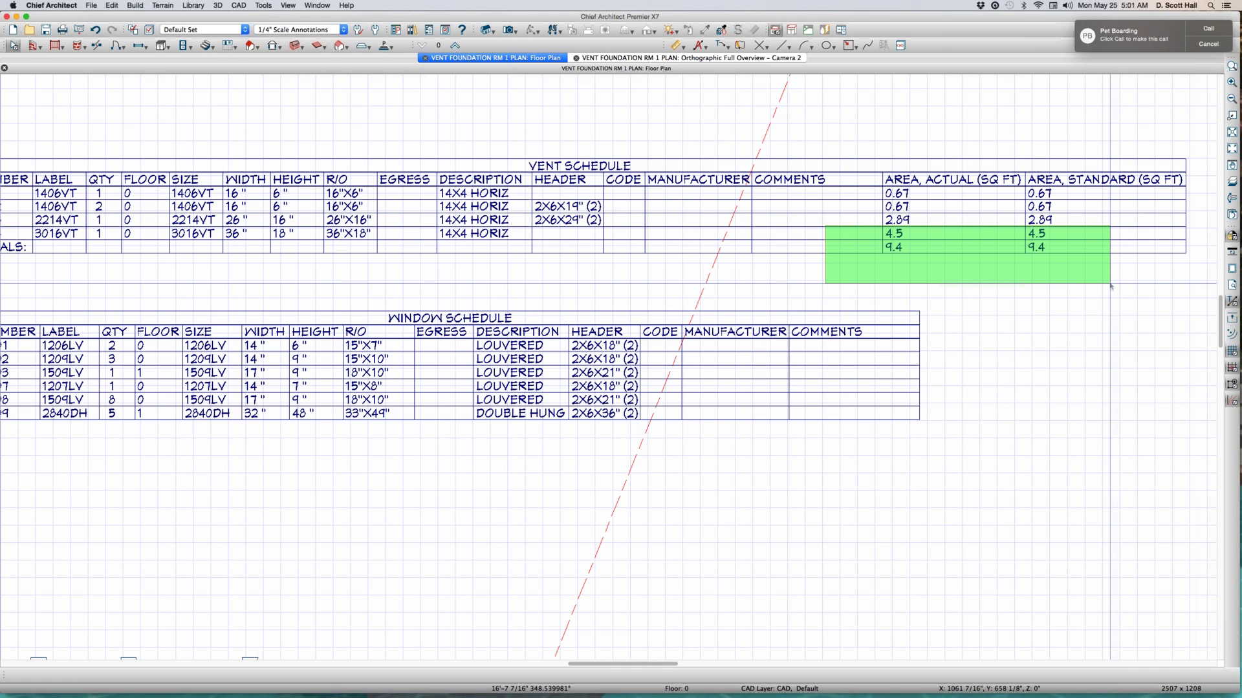
pyautogui.moveTo(1111, 287); pyautogui.dragTo(1111, 286)
pyautogui.scroll(-5, 1100, 286)
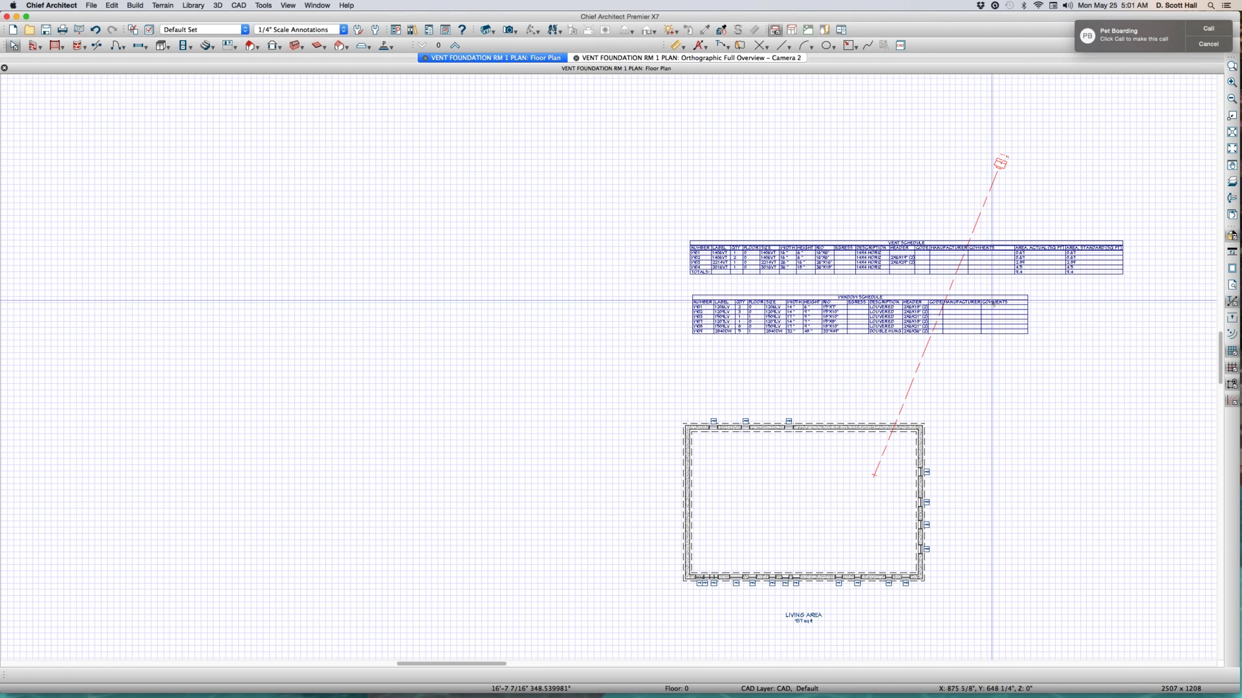
pyautogui.rightClick(684, 447)
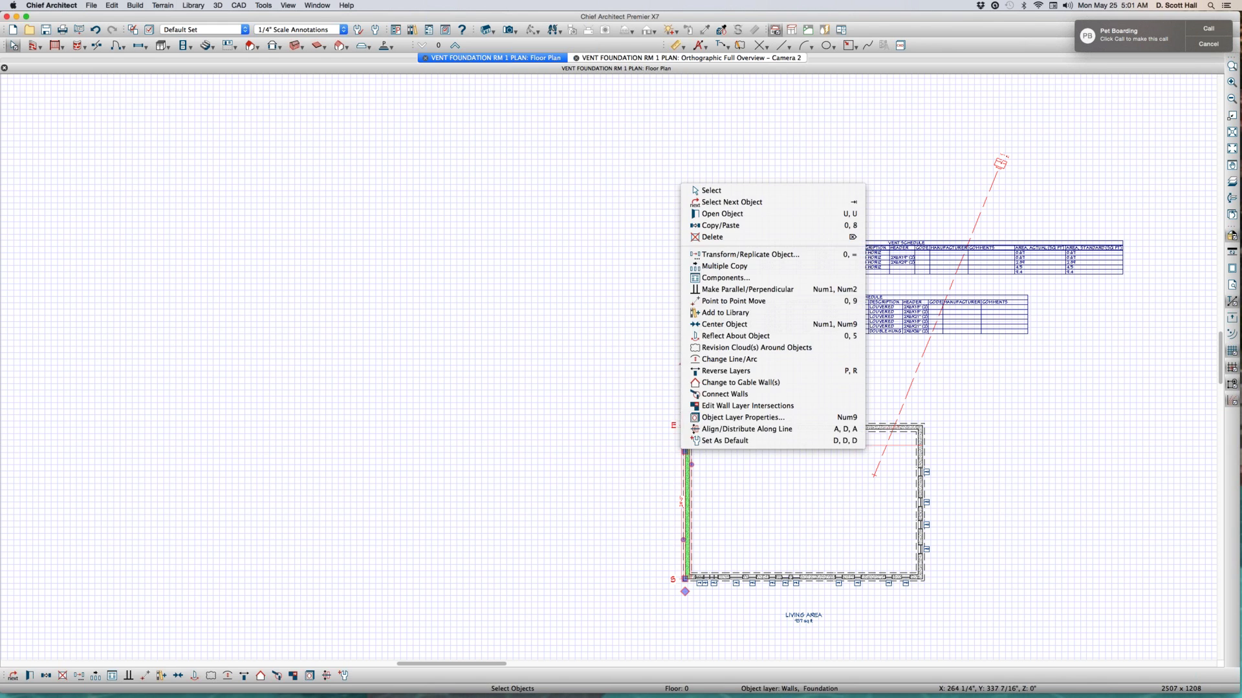
pyautogui.press('Escape')
pyautogui.moveTo(642, 460); pyautogui.dragTo(1058, 515, button='right')
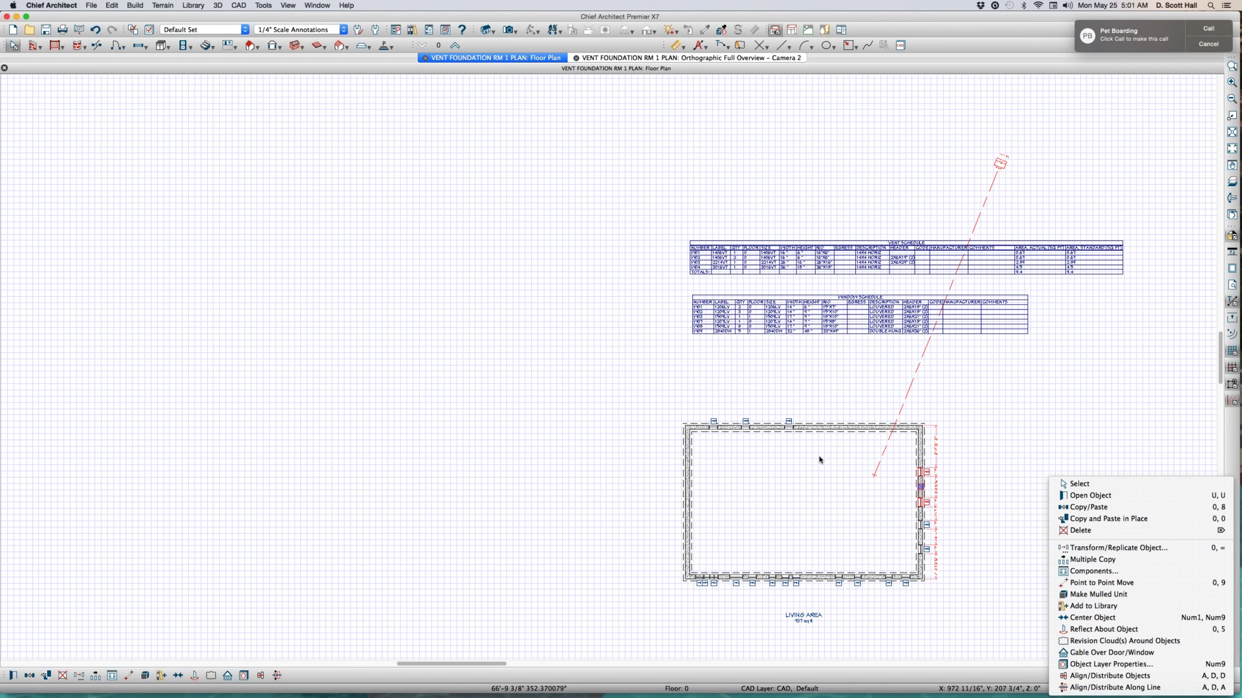
pyautogui.click(661, 453)
pyautogui.press('Delete')
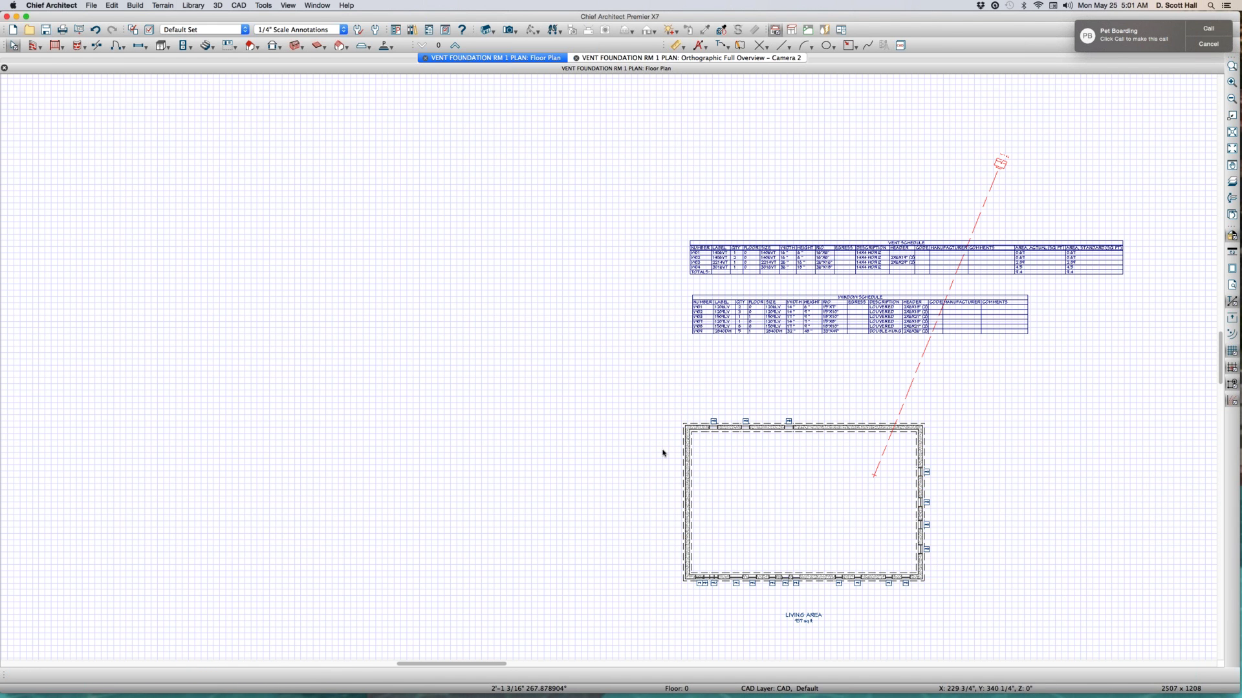
pyautogui.click(909, 498)
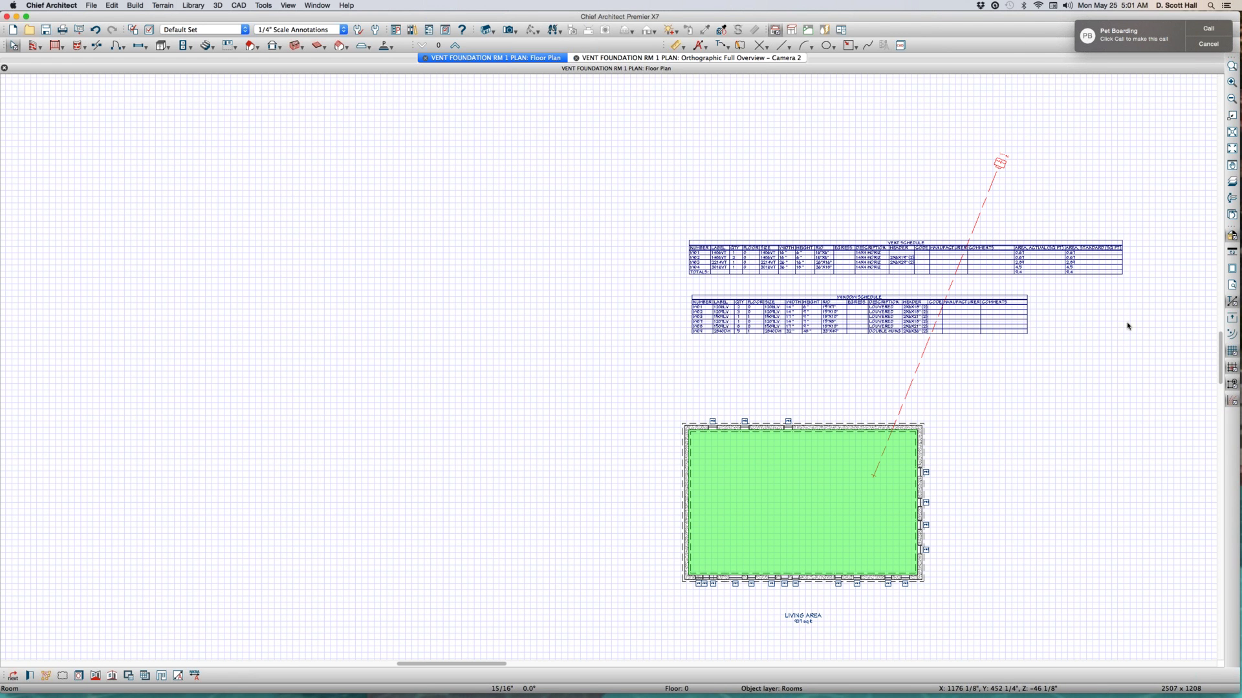
pyautogui.scroll(5, 1117, 304)
pyautogui.moveTo(1051, 324); pyautogui.dragTo(988, 232)
pyautogui.scroll(-5, 838, 446)
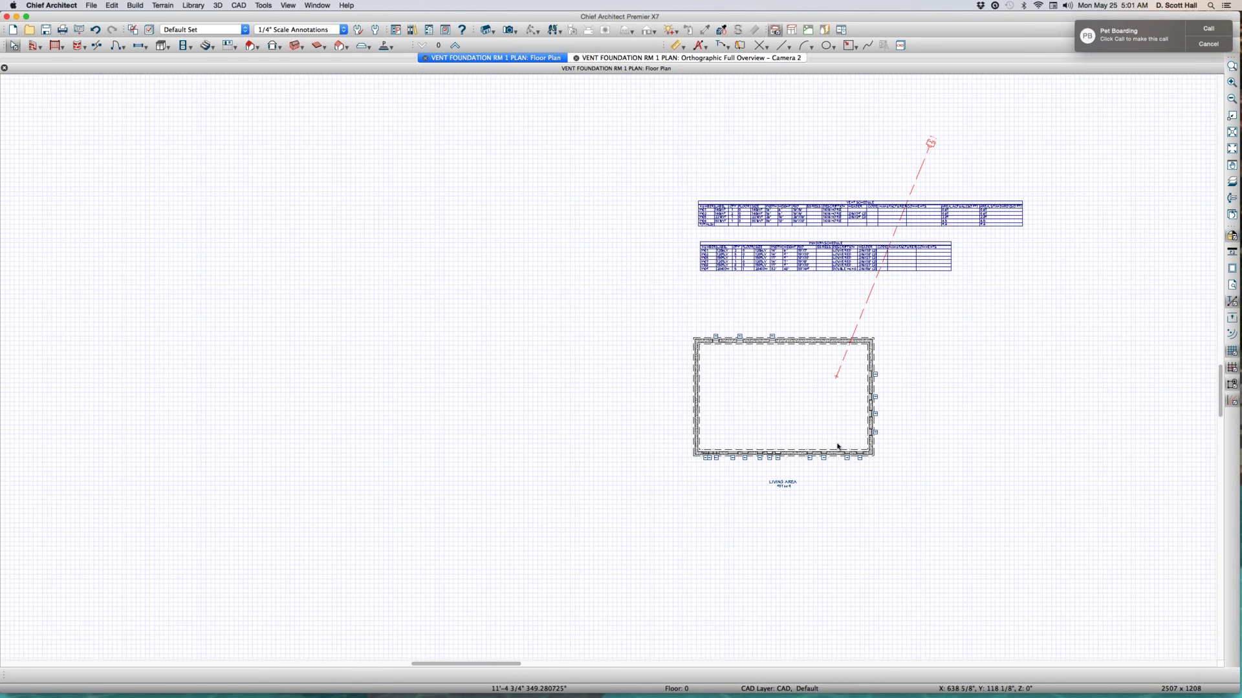